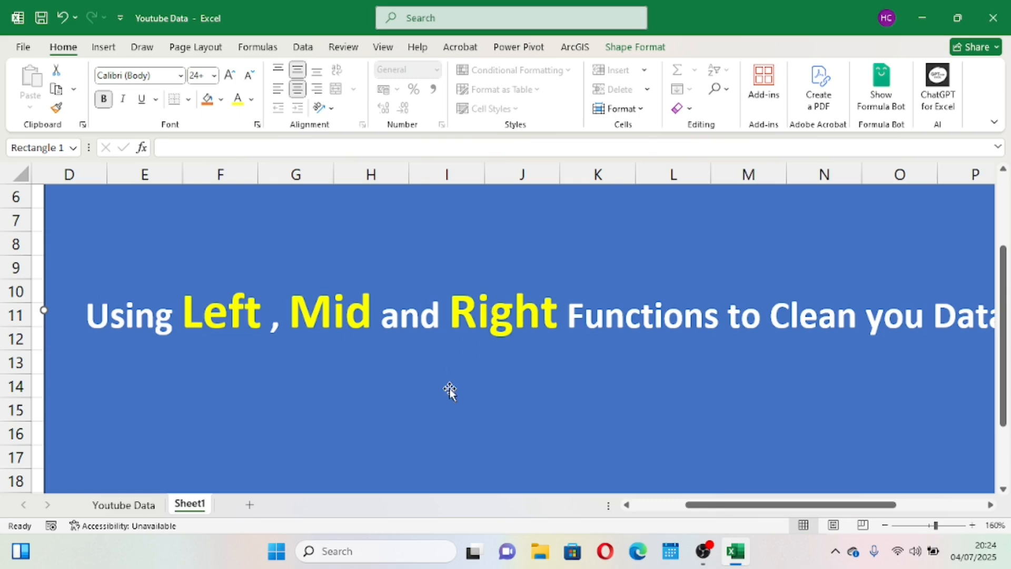
- Switch to the Youtube Data sheet and review the date entries in column C
click(121, 506)
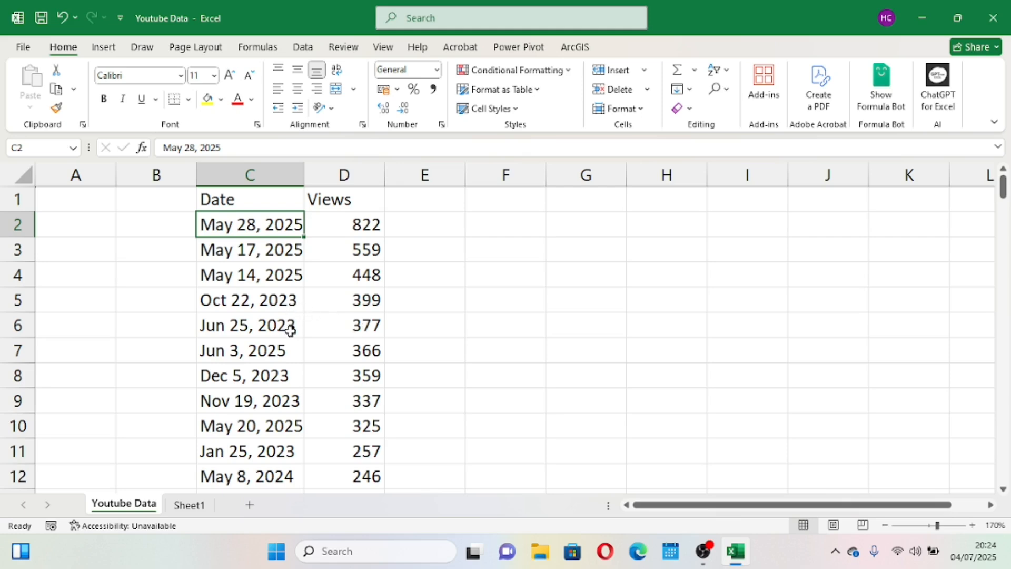
click(247, 169)
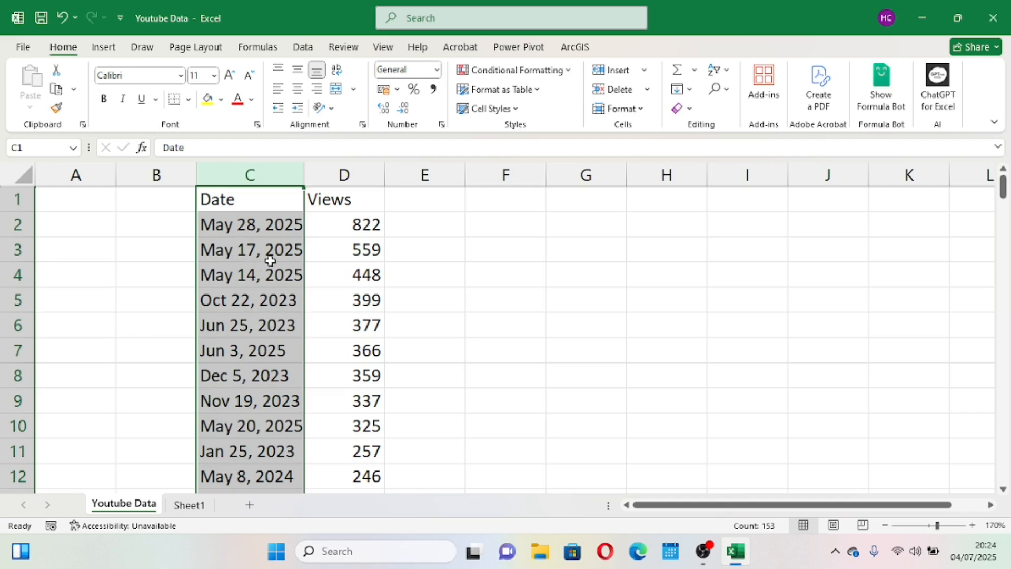
click(222, 227)
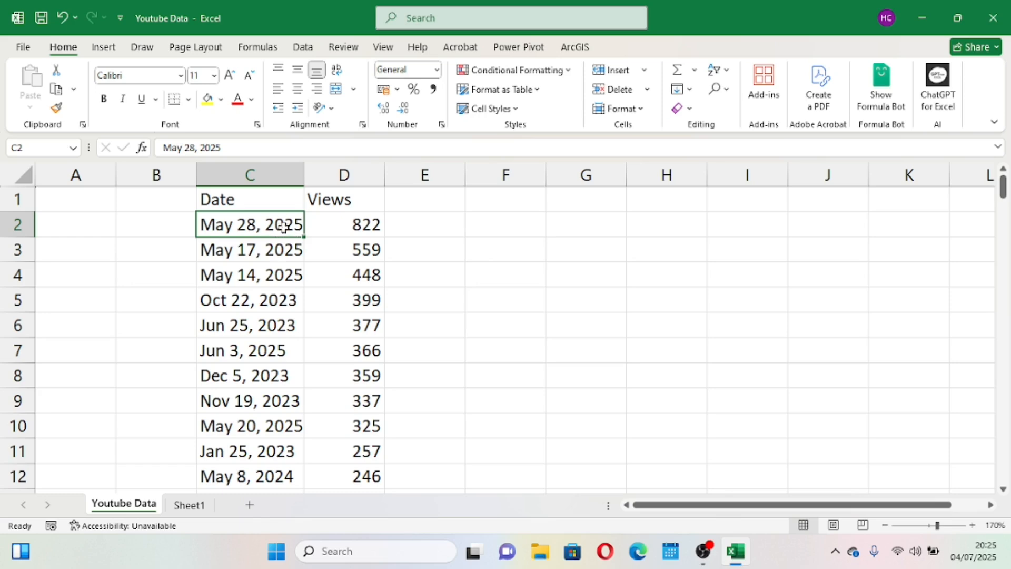
scroll(293, 278, down, 1)
scroll(284, 285, up, 1)
- Insert three blank columns between the Date and Views columns
click(343, 171)
right_click(341, 169)
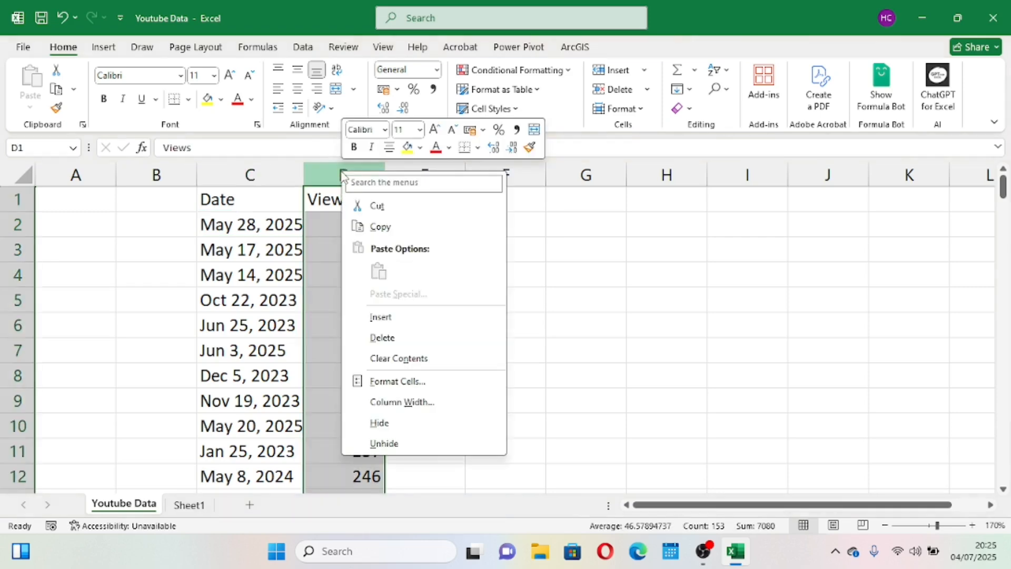
click(330, 165)
drag(330, 166, 480, 166)
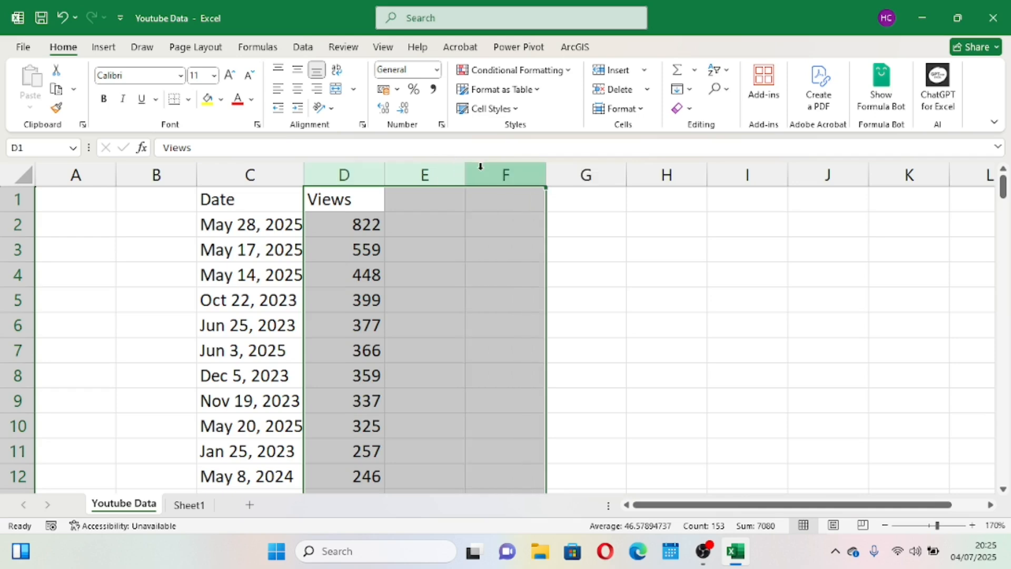
right_click(452, 168)
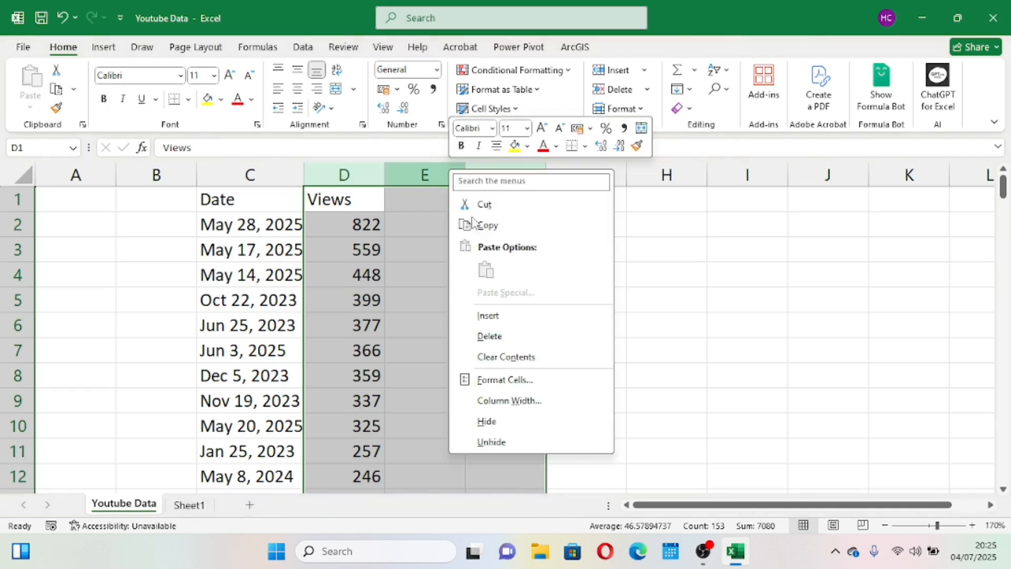
click(510, 317)
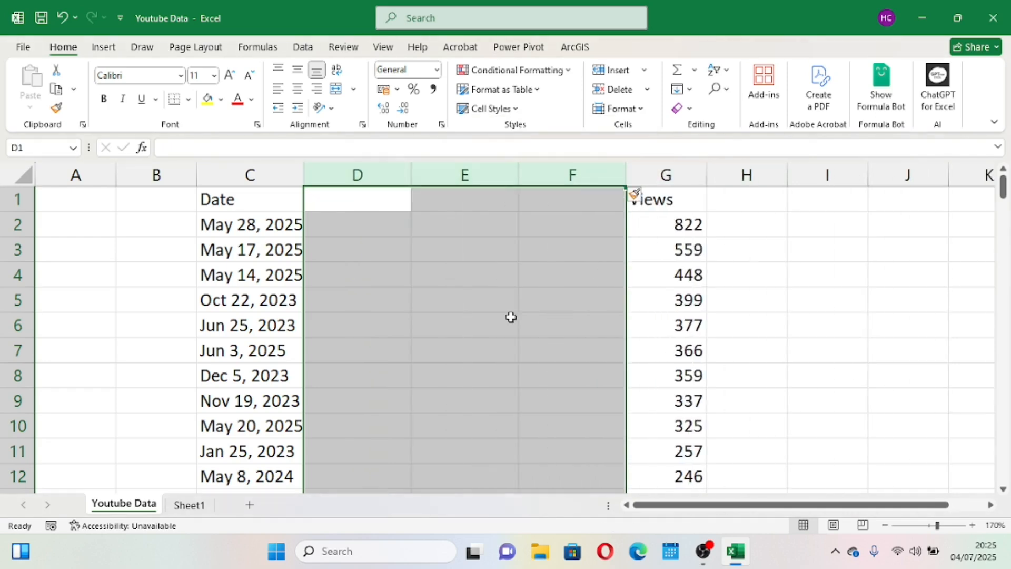
- Enter the headers Year, Month and Days in D1, E1 and F1, and save the workbook
click(486, 216)
click(385, 196)
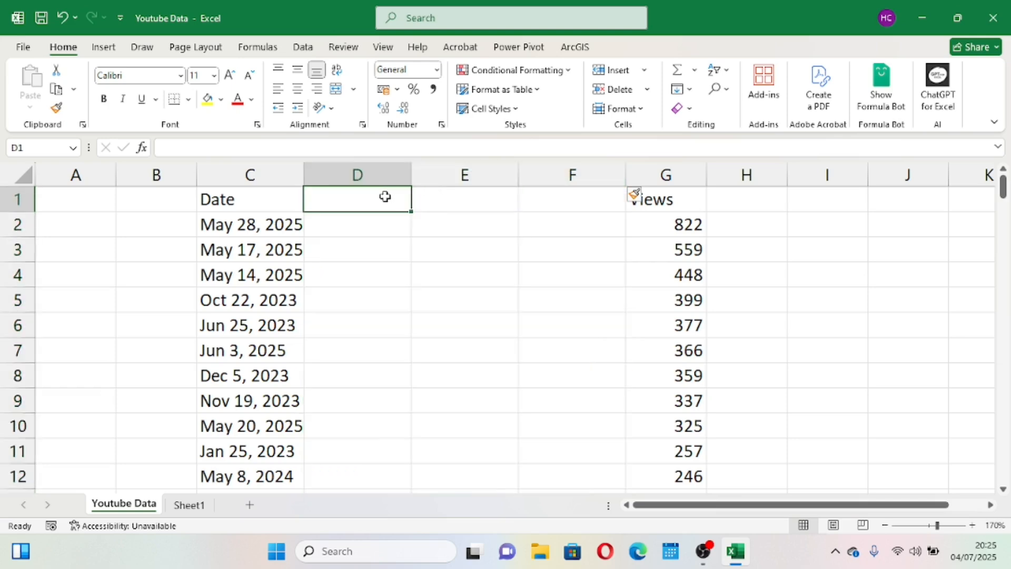
text(Year)
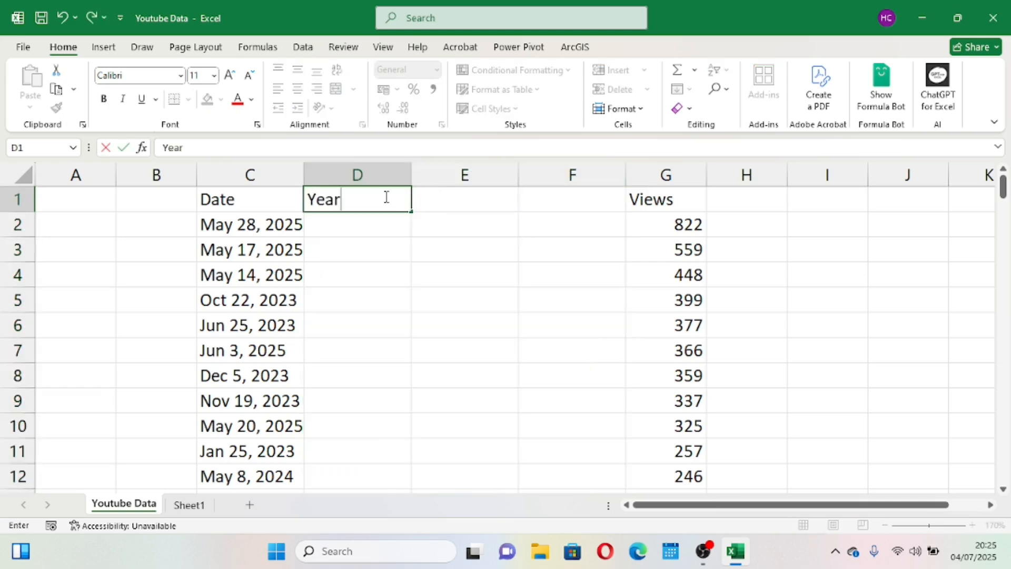
click(476, 251)
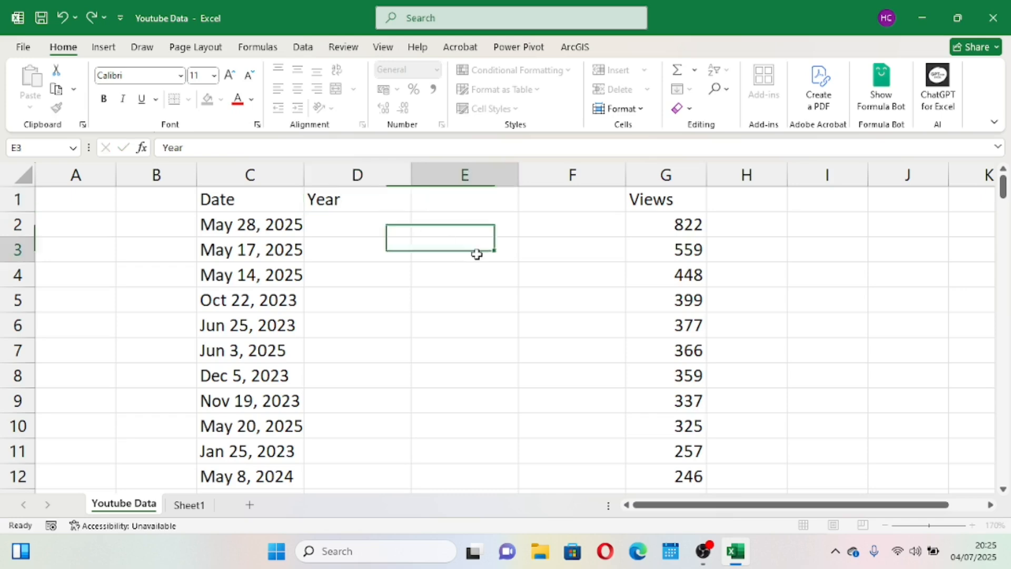
click(447, 198)
text(Month)
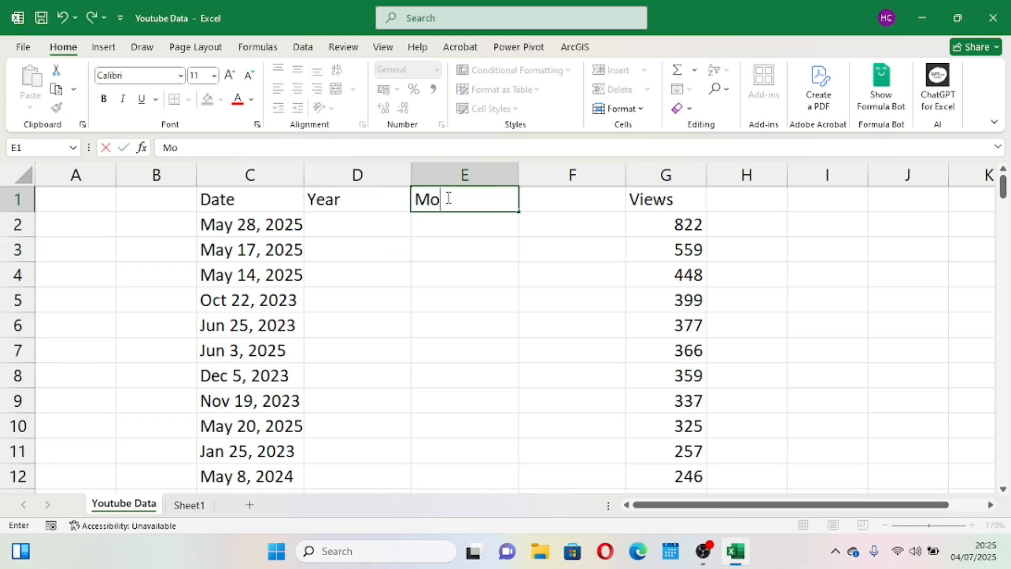
click(556, 206)
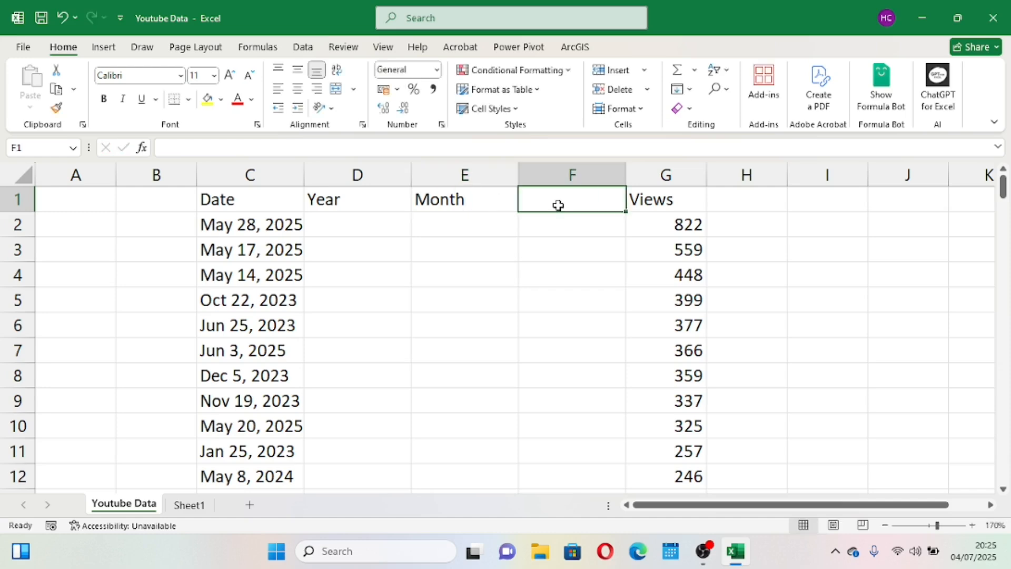
text(Days)
click(578, 302)
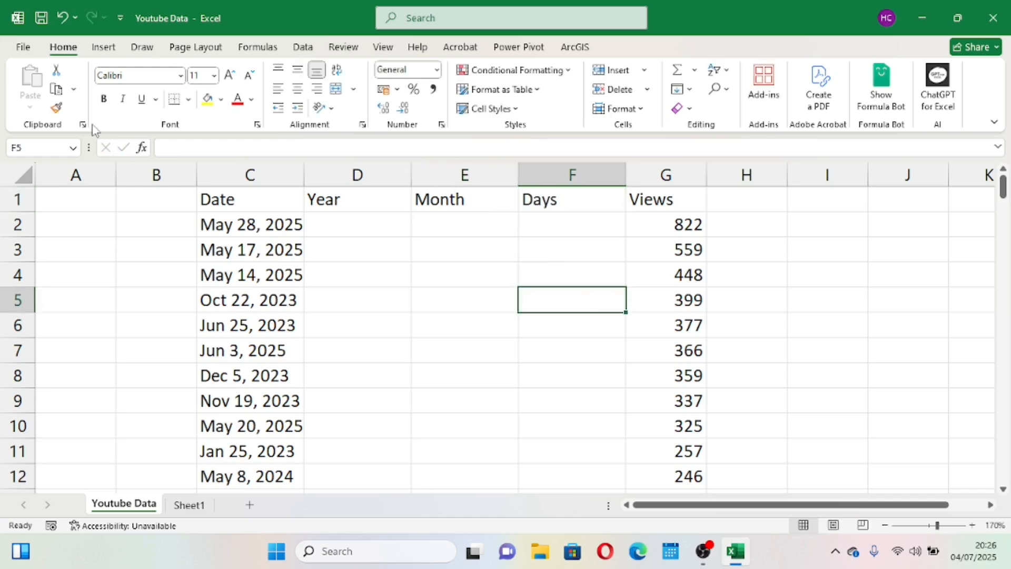
click(42, 20)
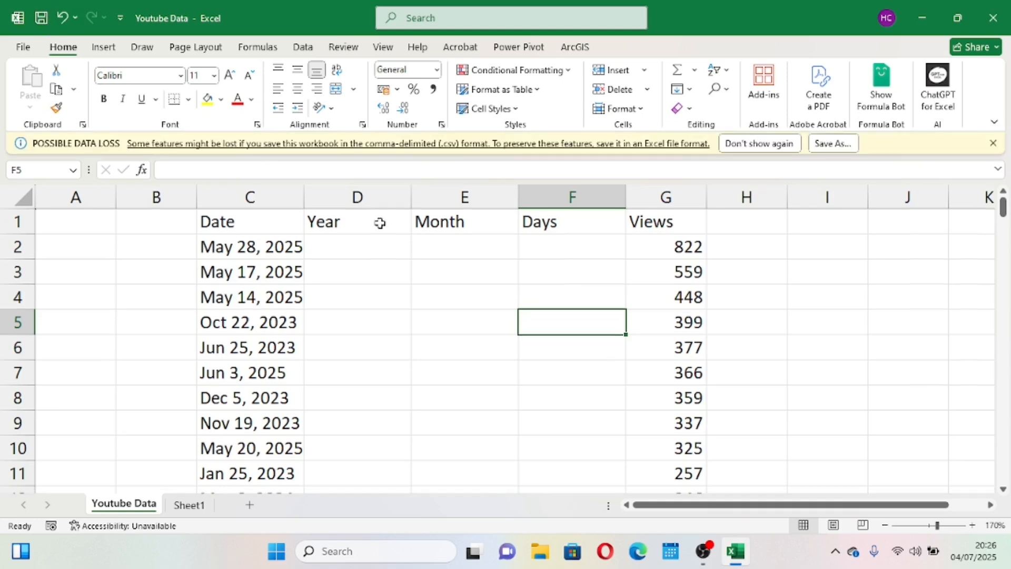
- Enter the formula =RIGHT(C2,5) in D2 to extract the year from the first date
click(418, 254)
click(357, 252)
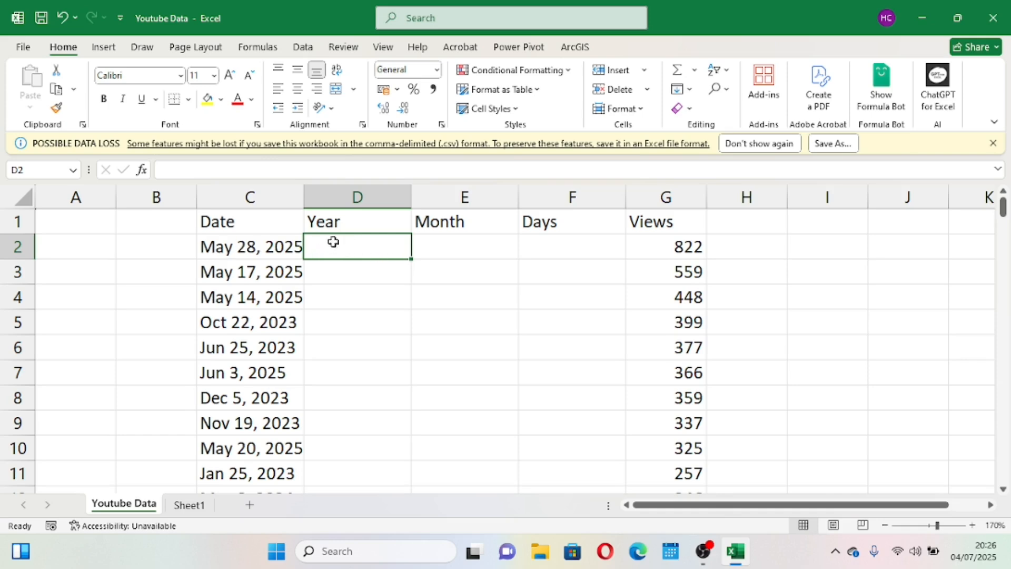
click(279, 247)
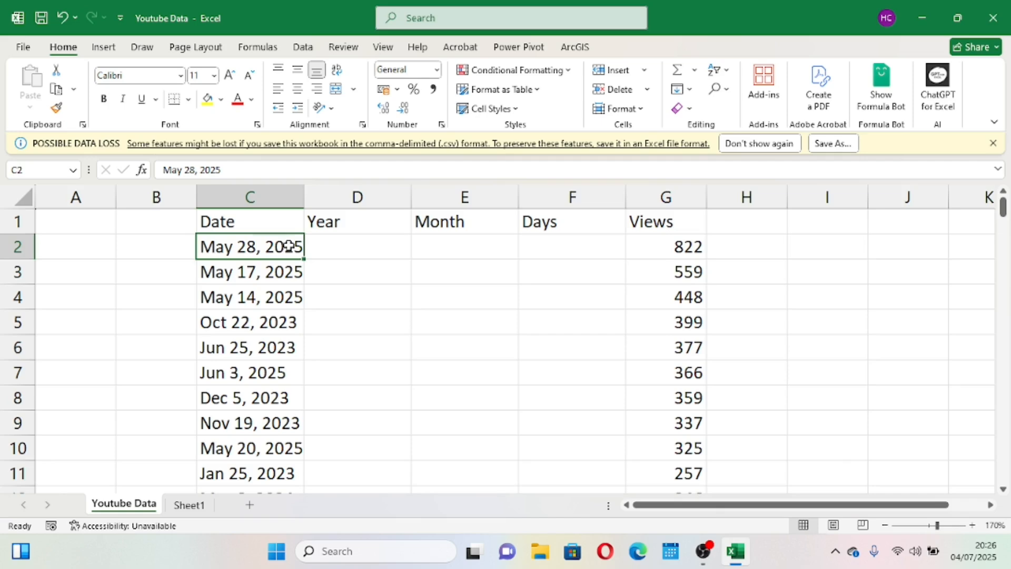
scroll(288, 246, up, 8)
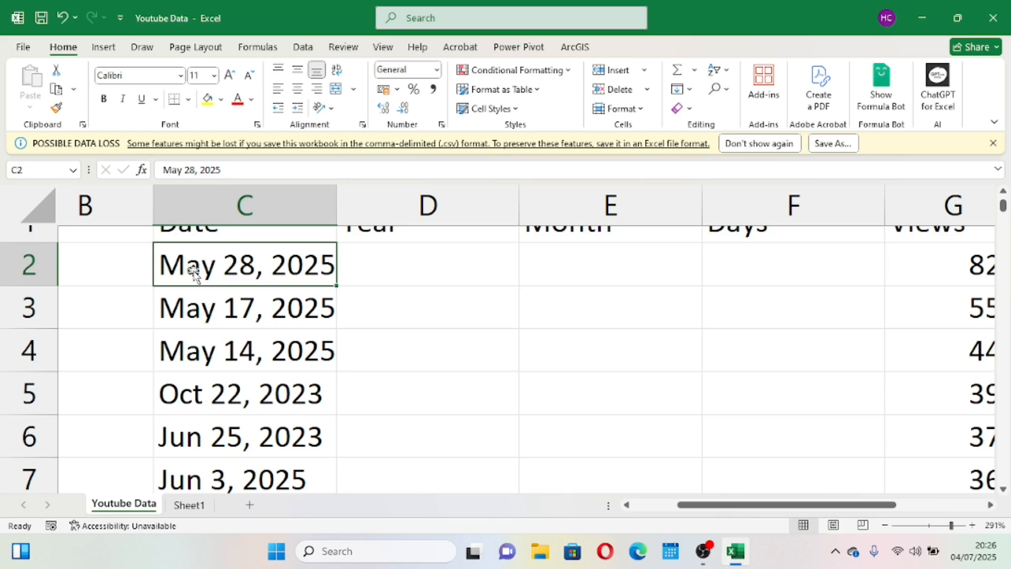
scroll(194, 271, down, 5)
click(288, 249)
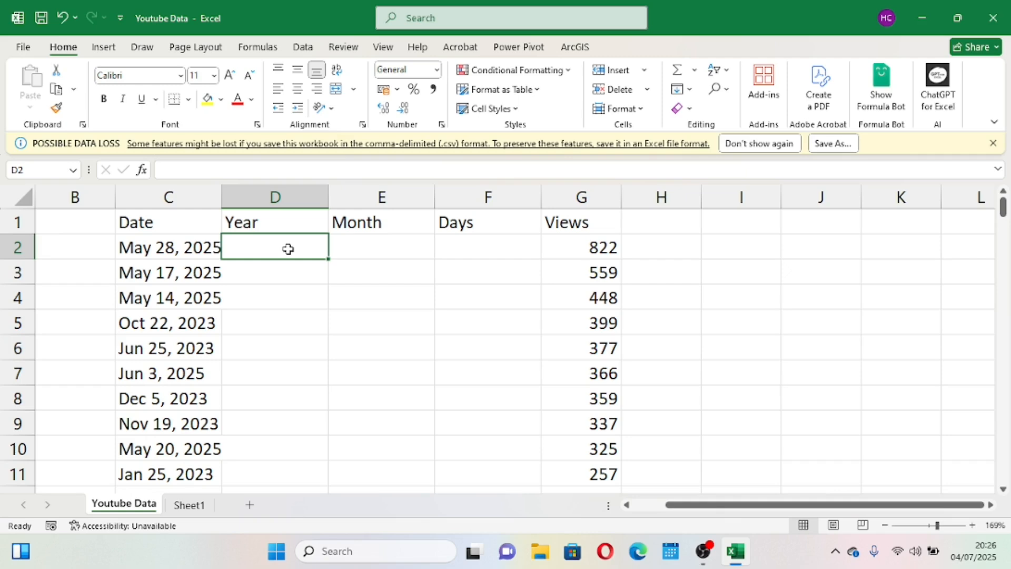
text(=)
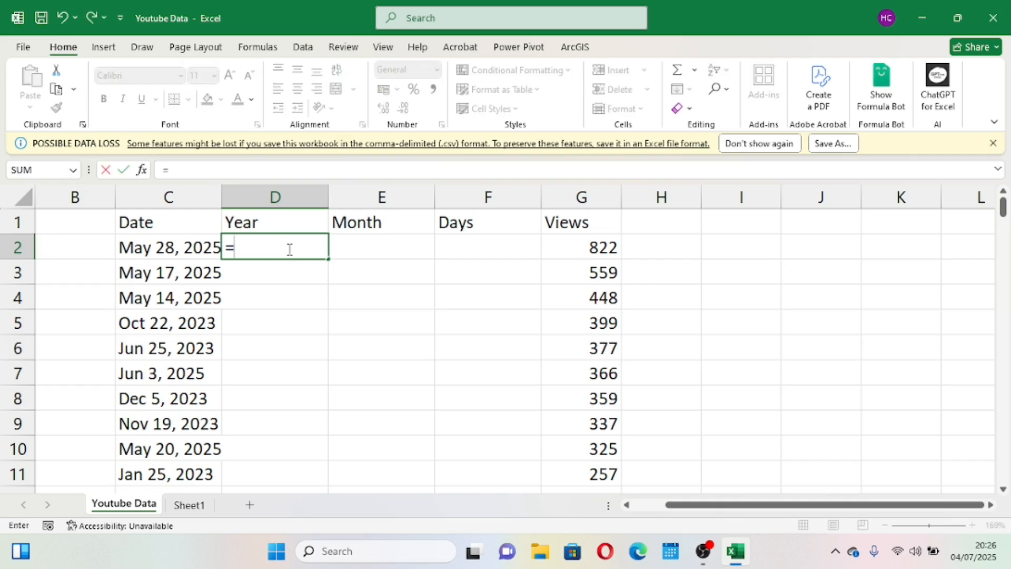
text(right)
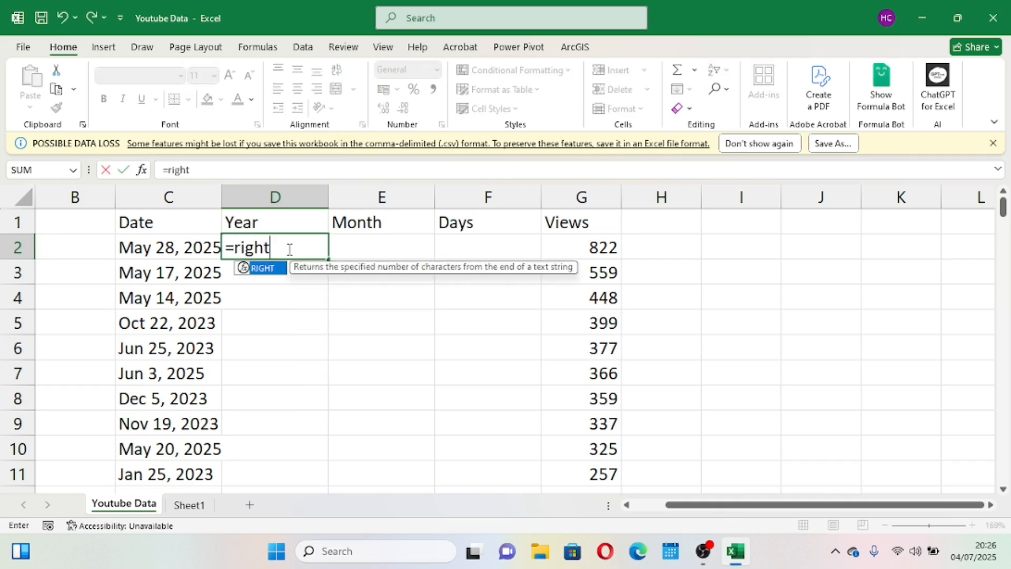
key(Tab)
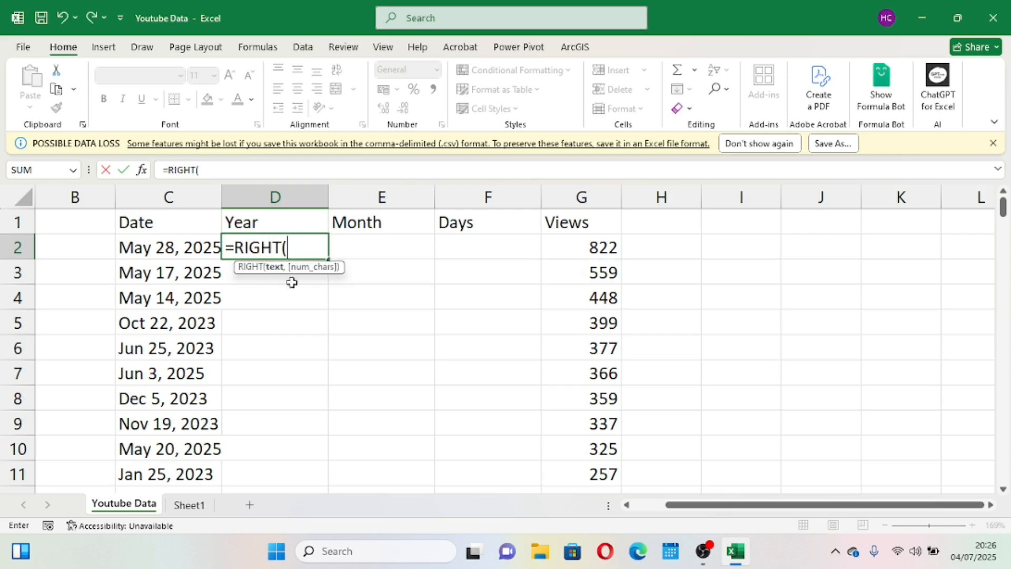
scroll(291, 282, left, 1)
click(181, 249)
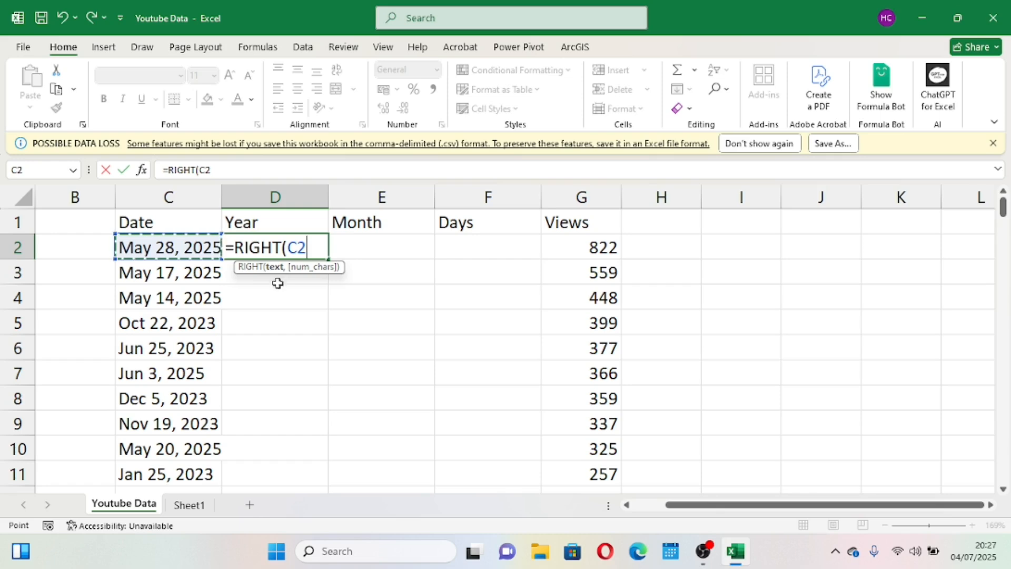
text(,5)
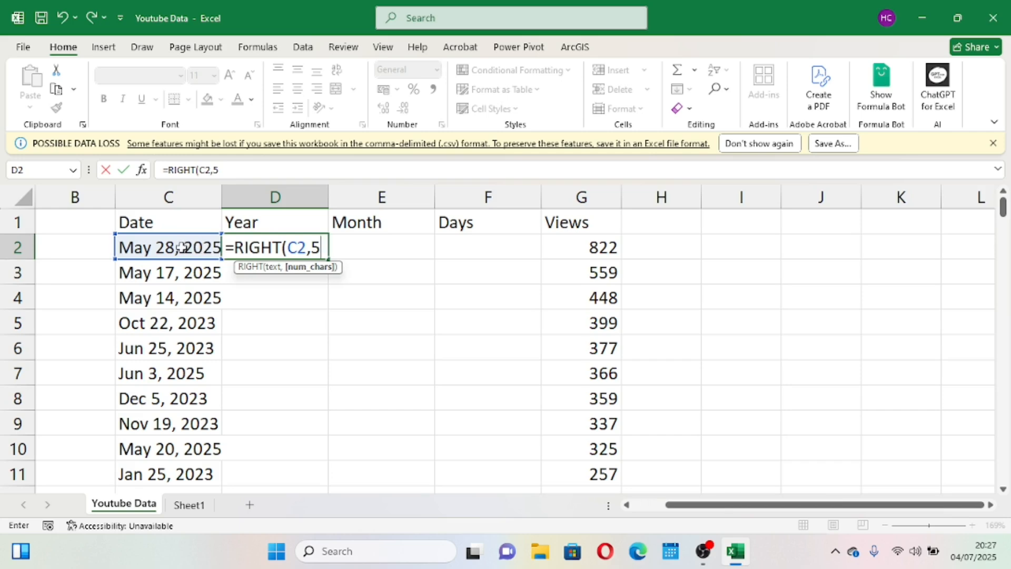
key(Tab)
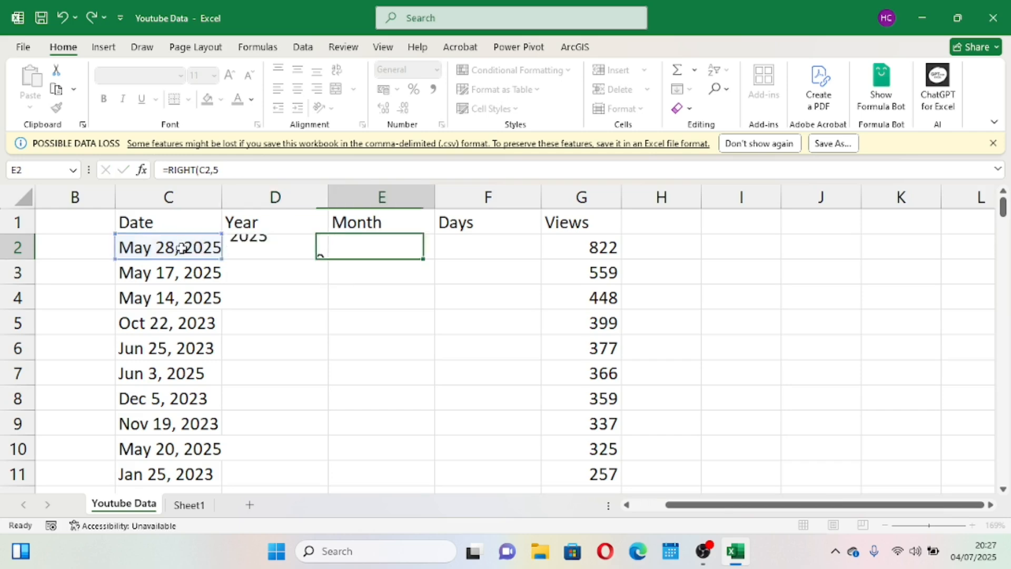
- Fill the D2 formula down the whole Year column and check the copied formulas in several cells
click(261, 247)
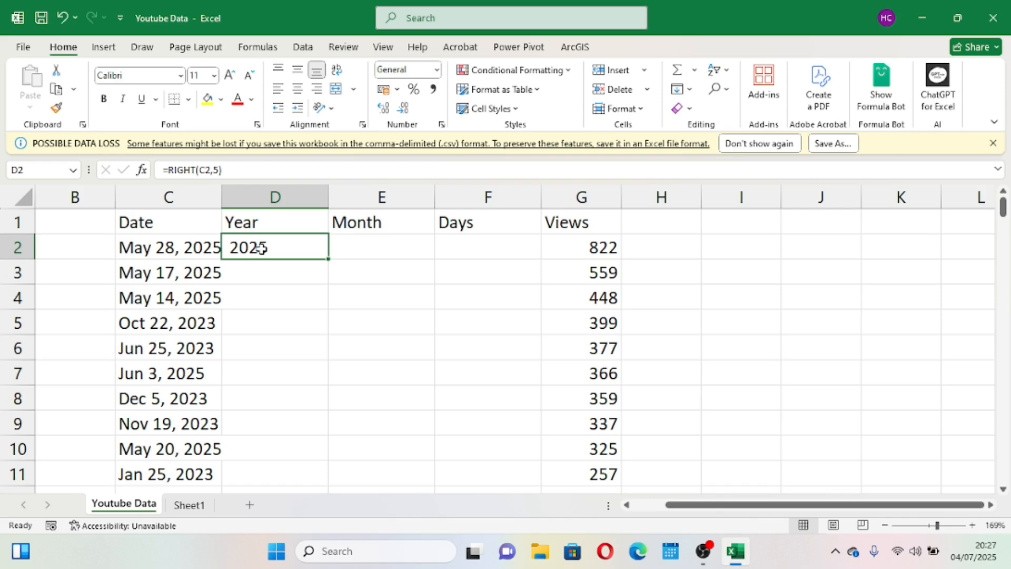
double_click(326, 257)
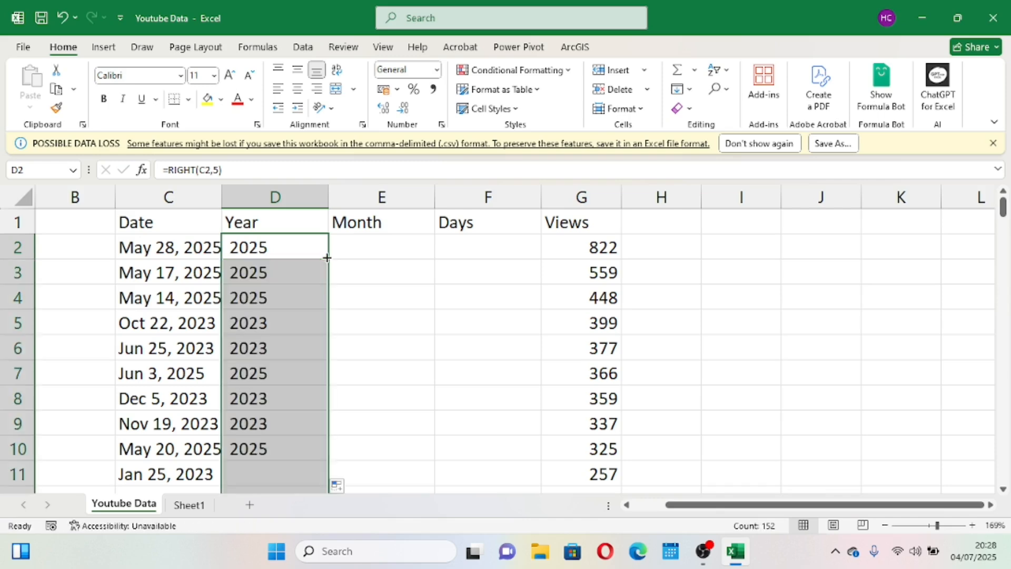
click(272, 267)
click(275, 321)
click(277, 348)
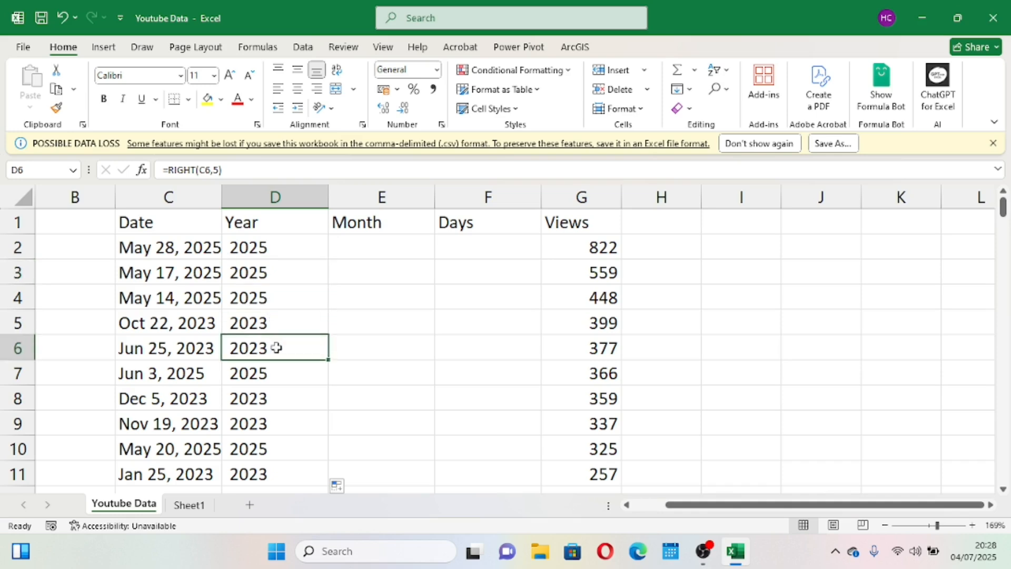
click(281, 384)
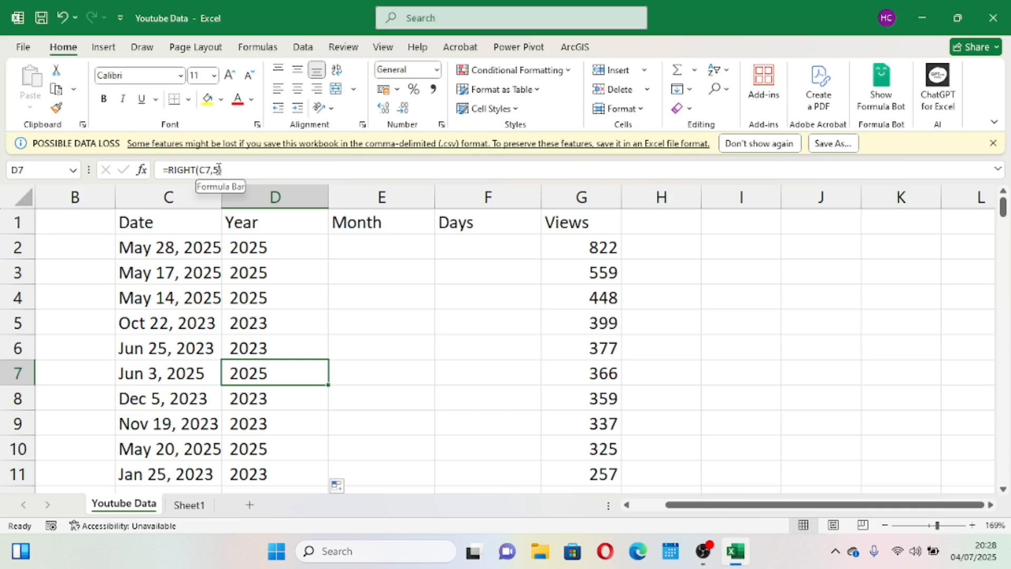
click(273, 391)
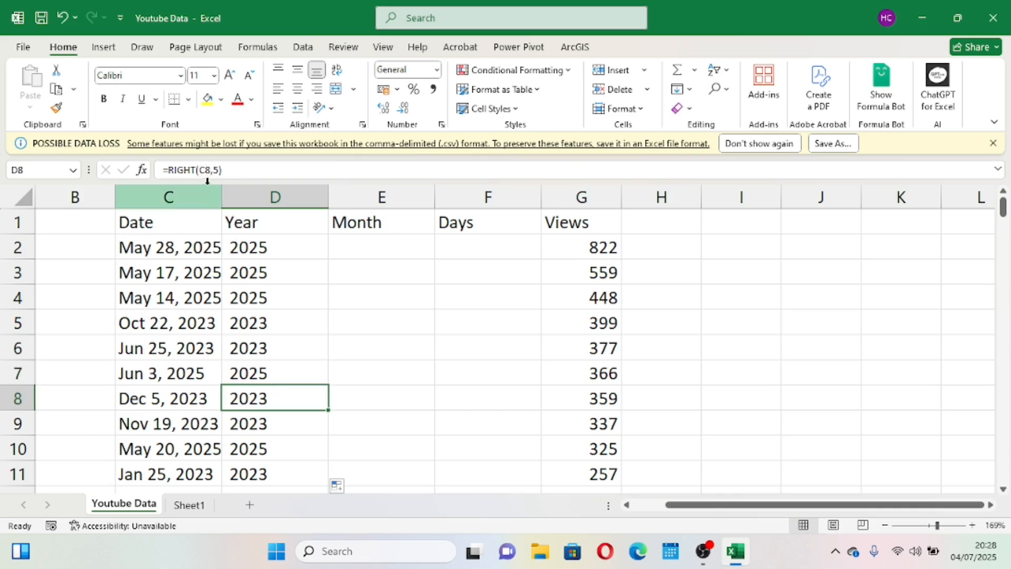
- Compare the extracted years with the original dates throughout the list, including rows 7, 9, 10 and 11
scroll(254, 381, down, 2)
scroll(255, 381, down, 6)
scroll(255, 382, down, 8)
scroll(255, 382, up, 17)
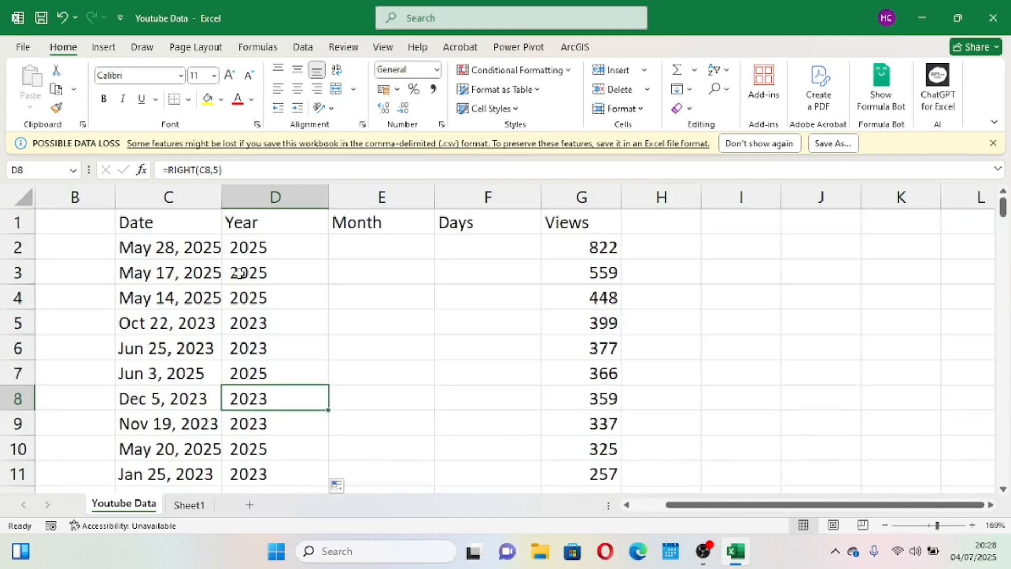
click(19, 424)
click(15, 449)
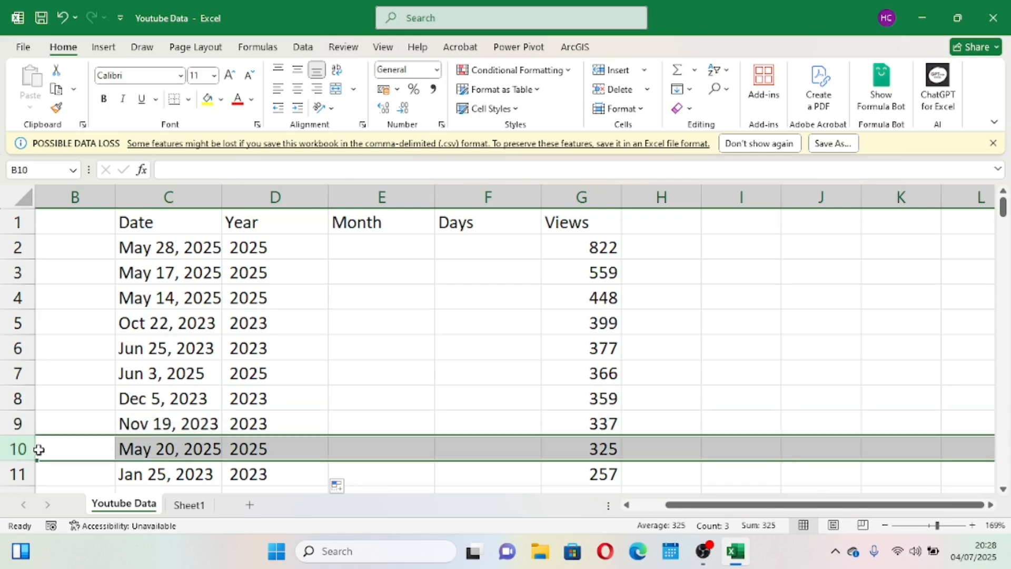
click(16, 474)
click(16, 372)
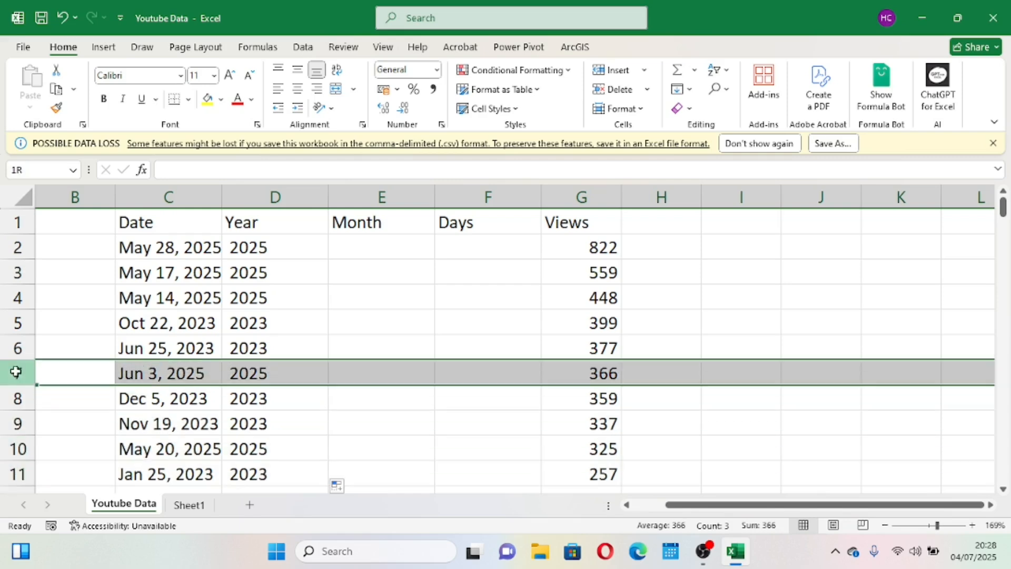
click(263, 374)
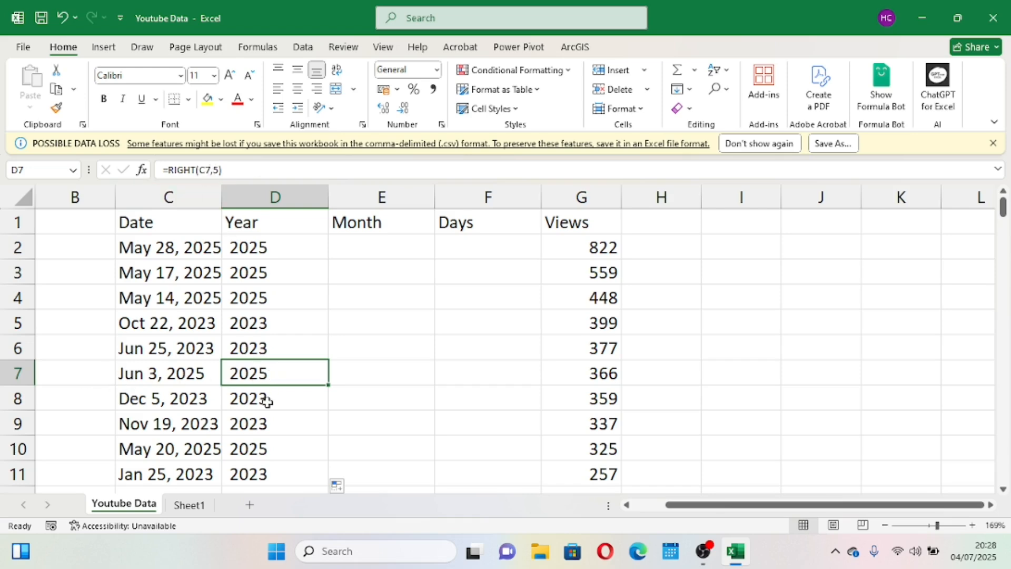
- Enter the formula =LEFT(C2,4) in E2 to extract the month from the first date
click(365, 245)
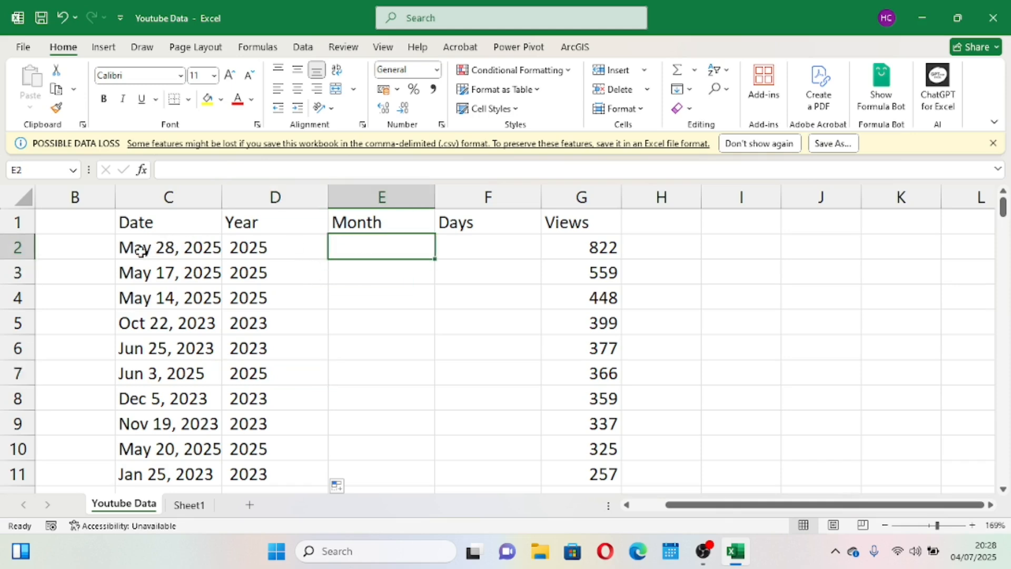
double_click(353, 253)
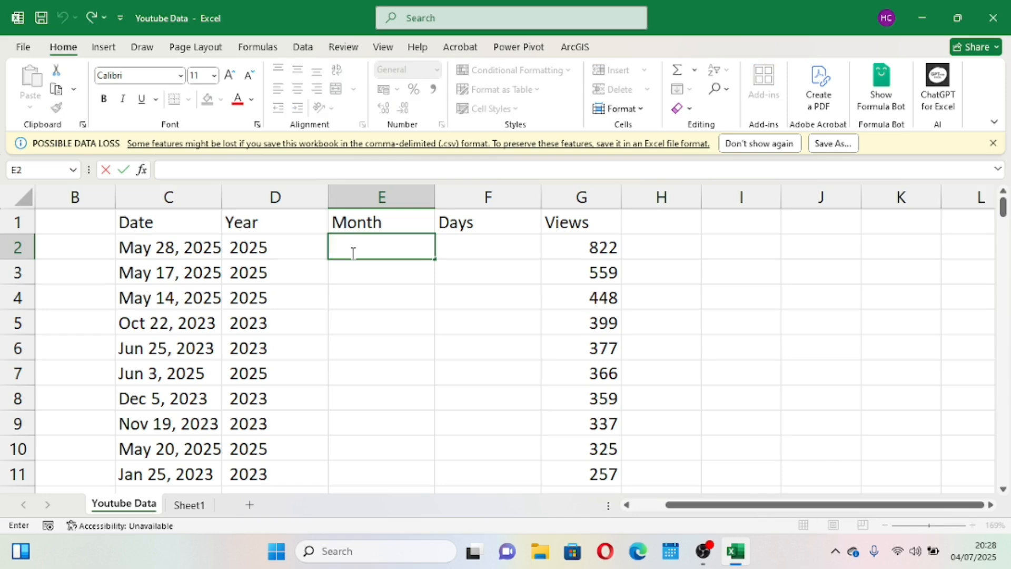
text(=left)
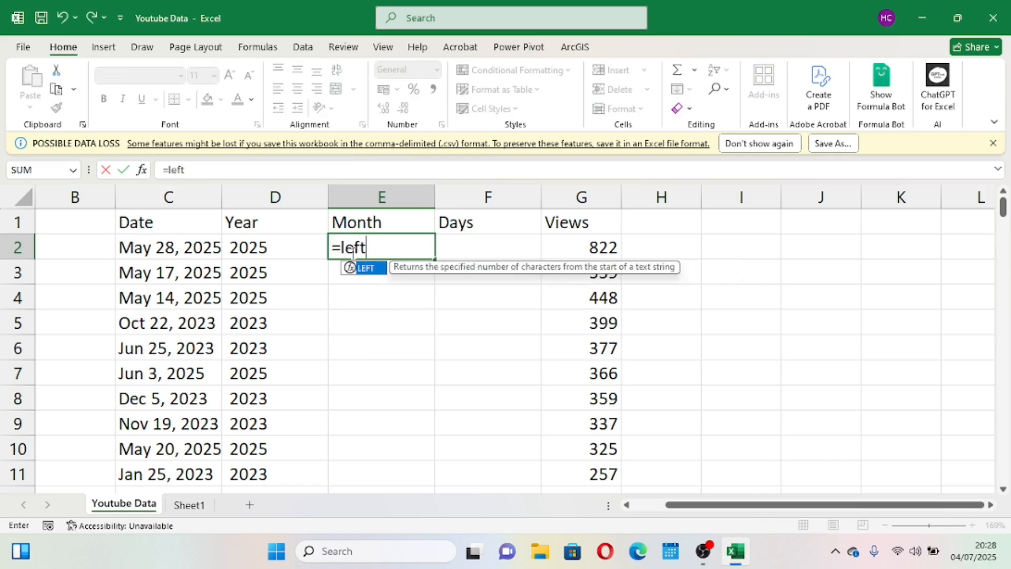
key(Tab)
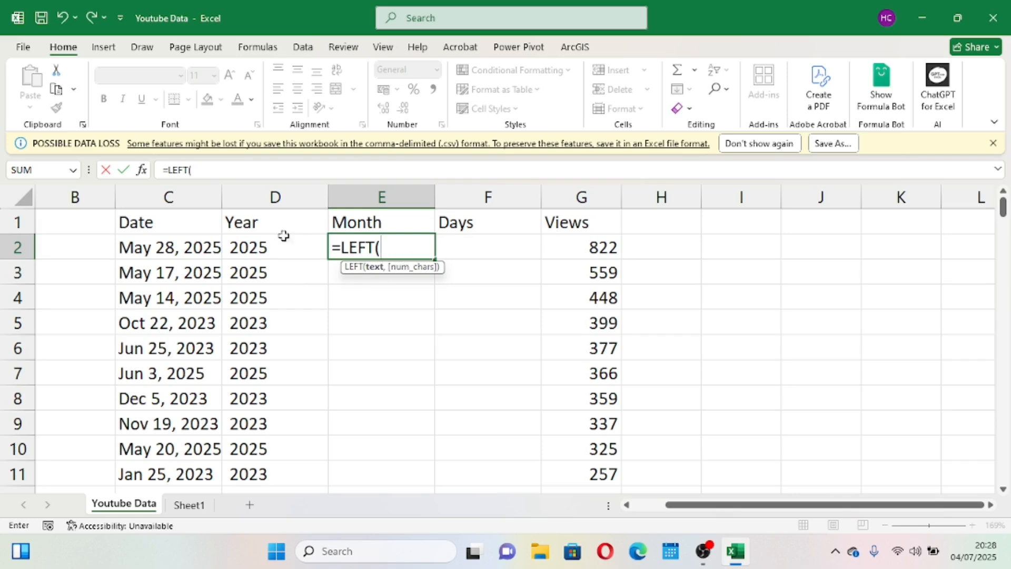
click(169, 250)
text(,)
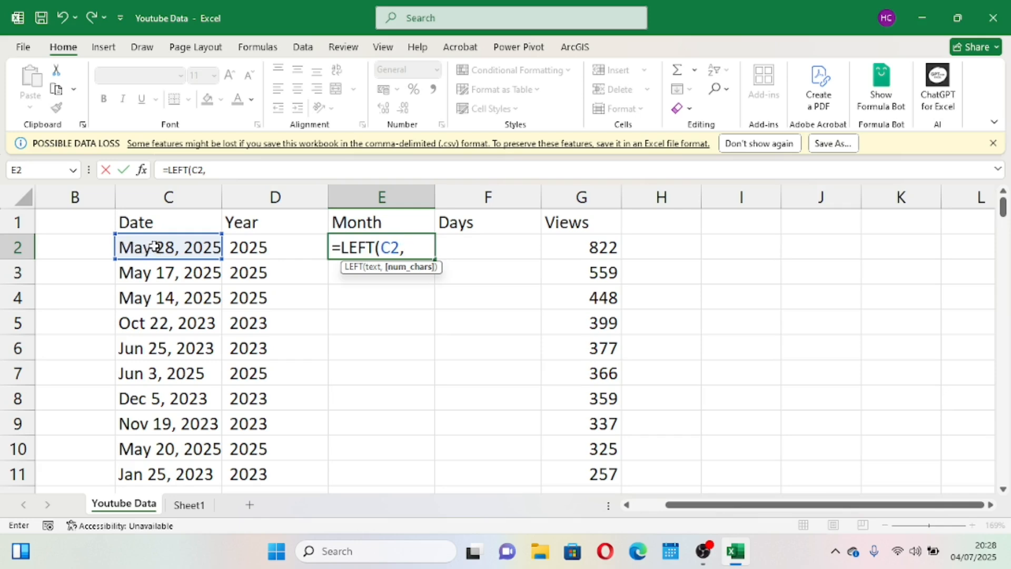
text(4)
key(Return)
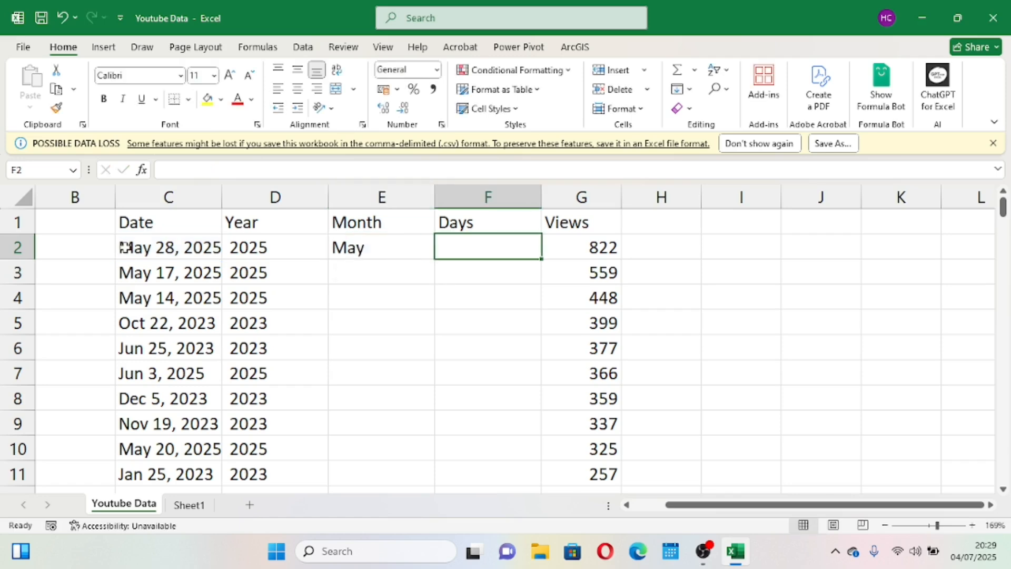
click(372, 253)
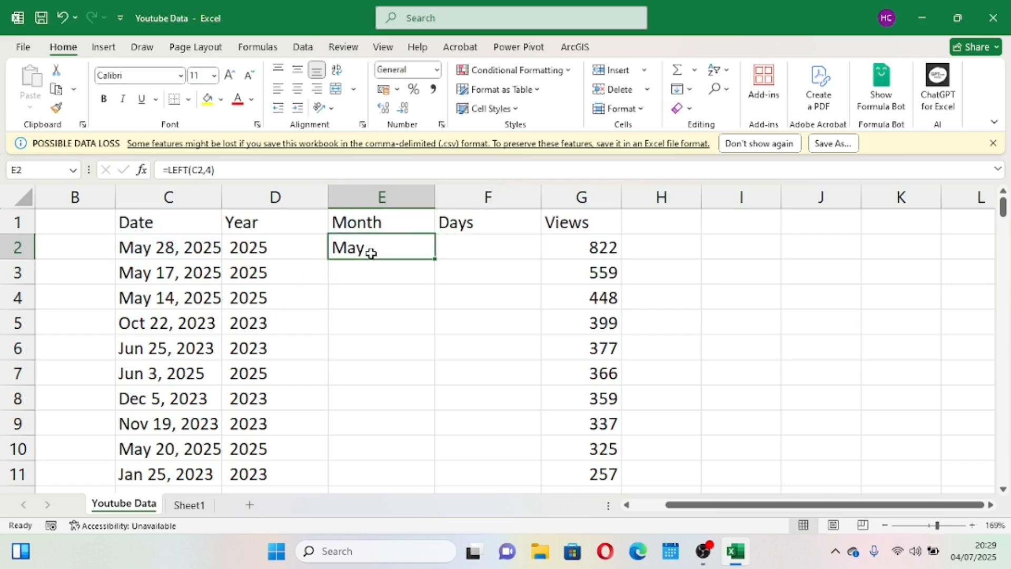
double_click(434, 262)
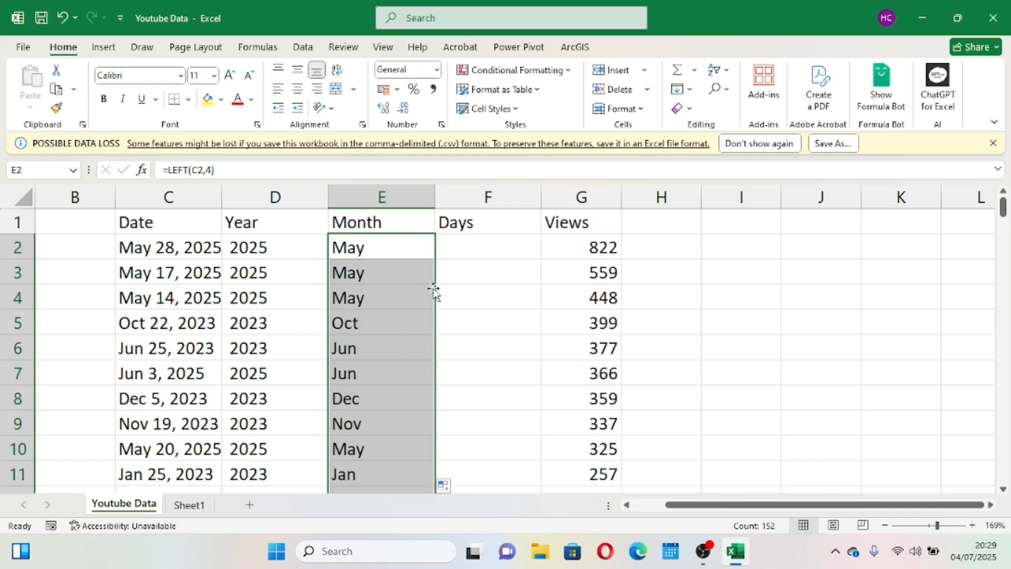
mouse_move(403, 245)
mouse_down()
mouse_move(430, 276)
mouse_move(434, 242)
mouse_move(436, 258)
mouse_move(415, 254)
mouse_up()
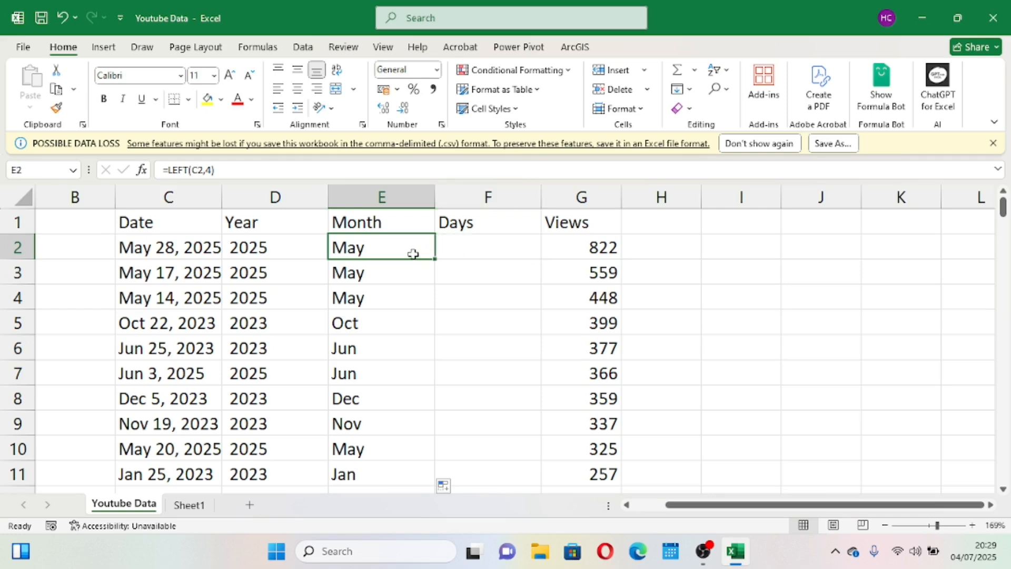
click(63, 17)
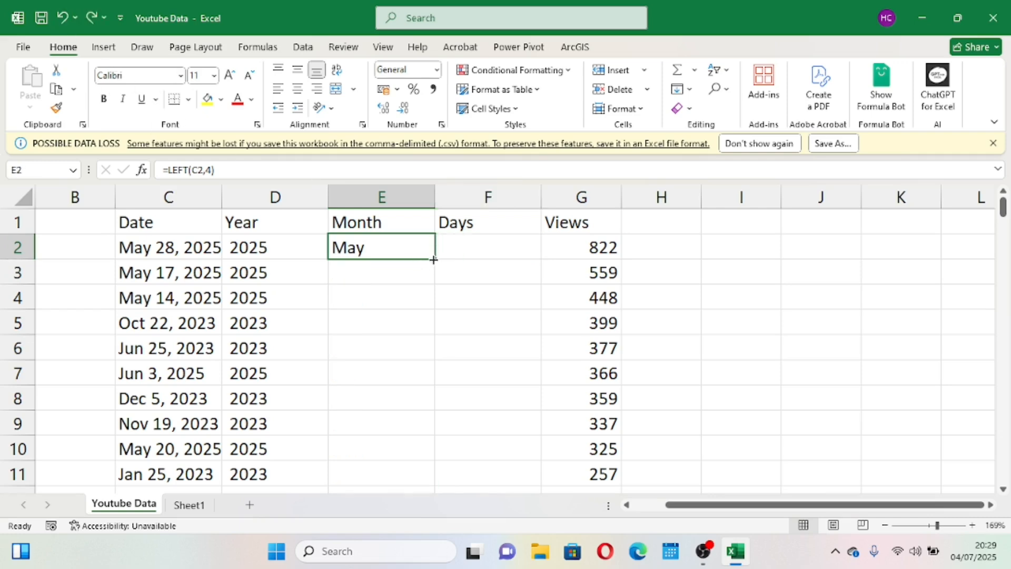
- Fill the E2 formula down the whole Month column and check the extracted months further down the list
double_click(432, 259)
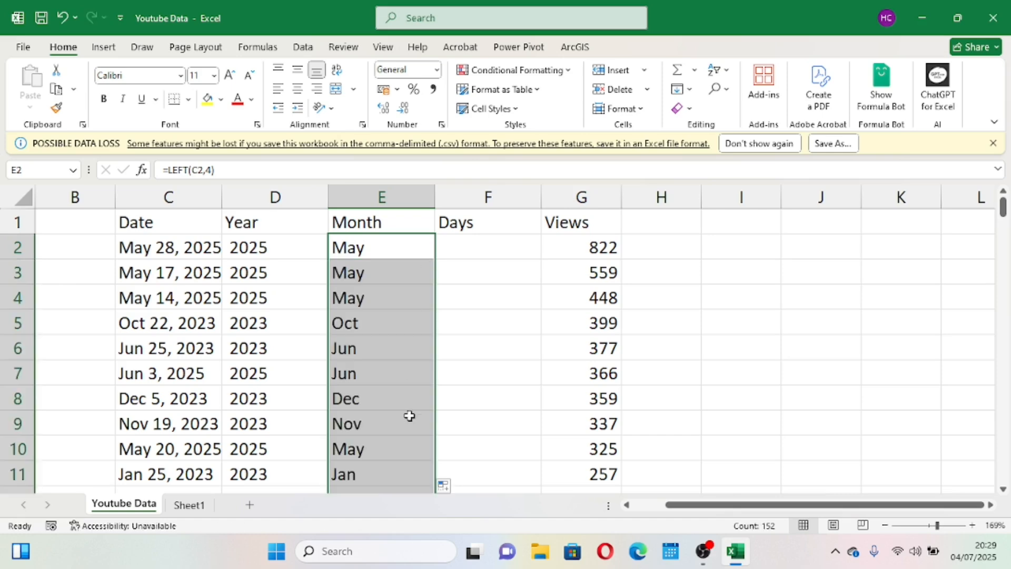
scroll(408, 411, down, 14)
scroll(409, 416, down, 6)
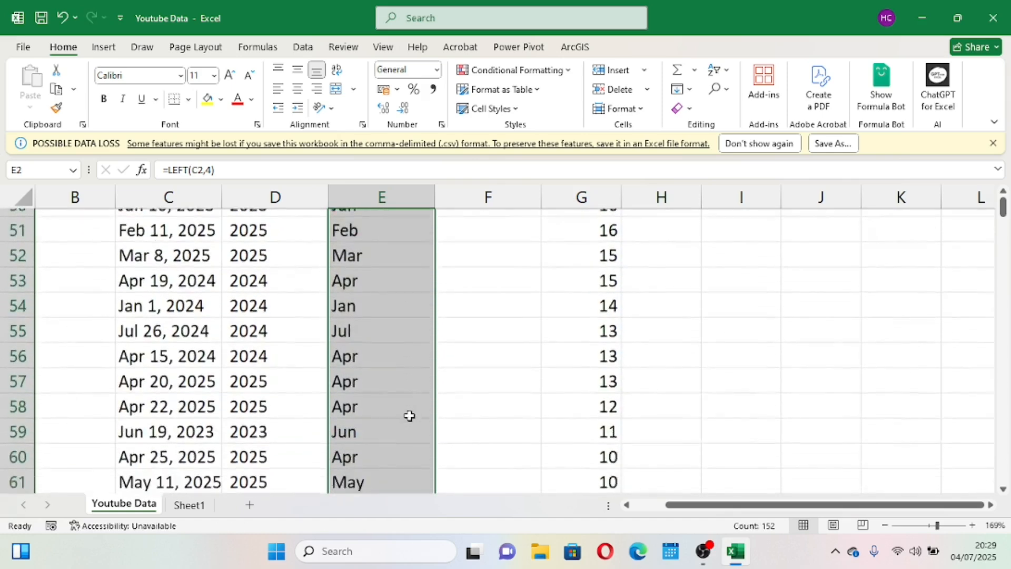
scroll(410, 416, up, 17)
scroll(409, 416, up, 3)
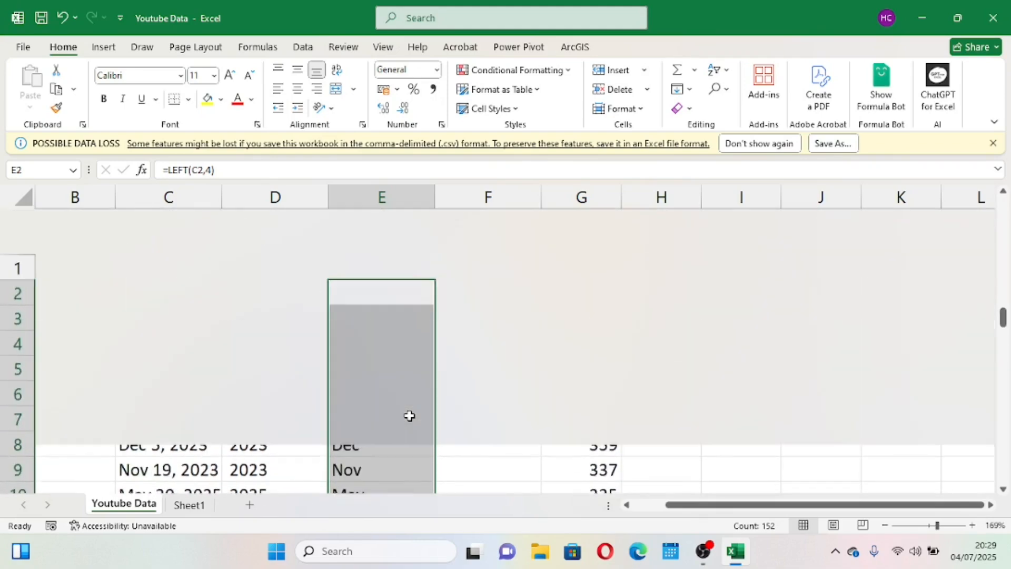
- Enter the formula =MID(C2,5,2) in F2 to extract the day from the first date
click(487, 240)
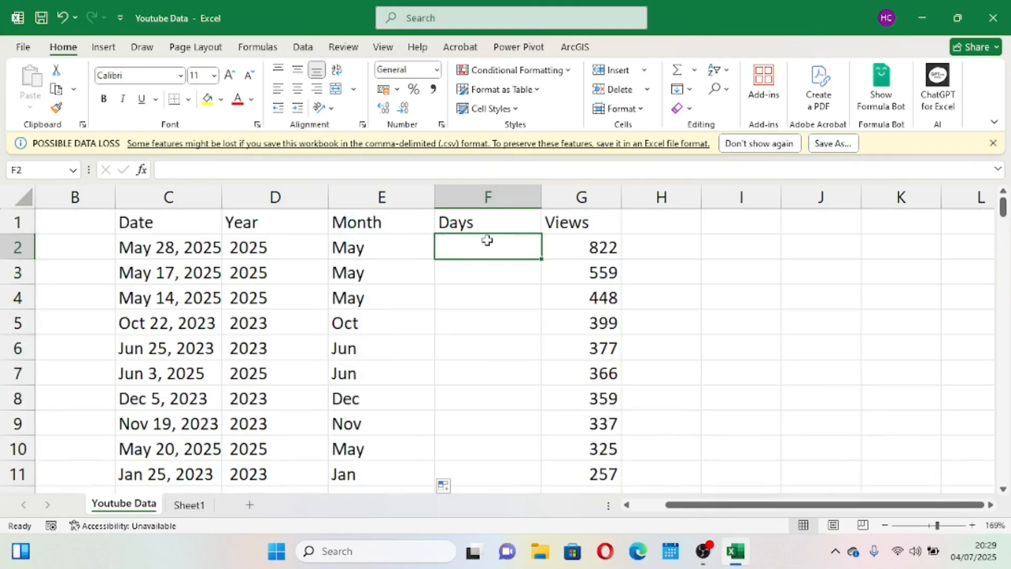
text(=)
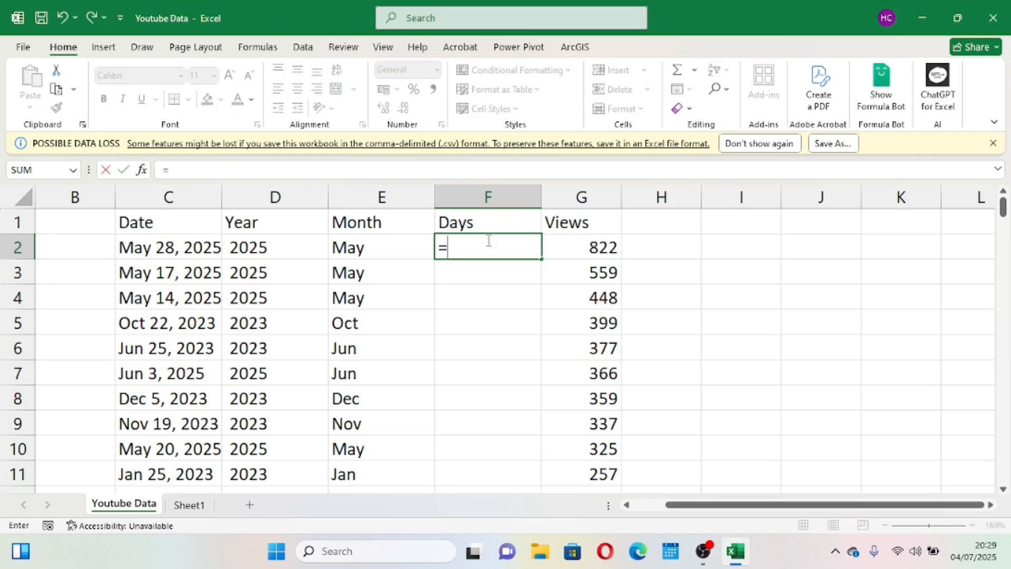
text(mid)
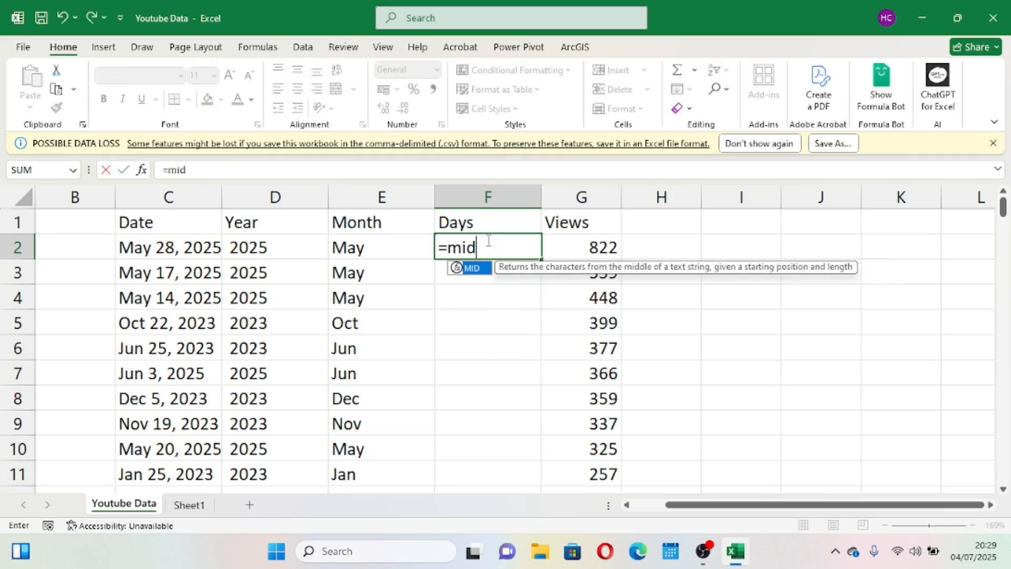
key(Tab)
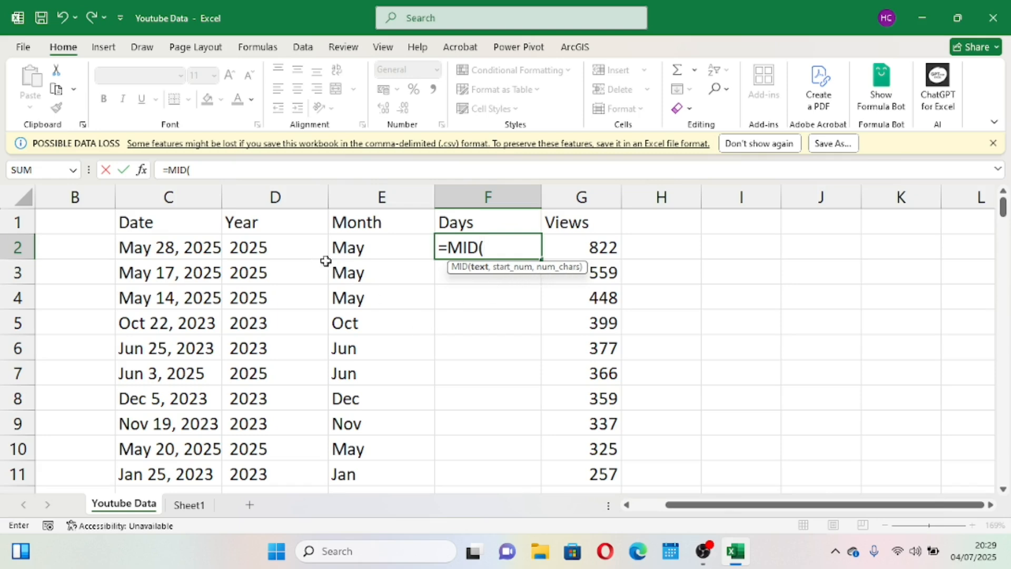
click(179, 248)
text(,5)
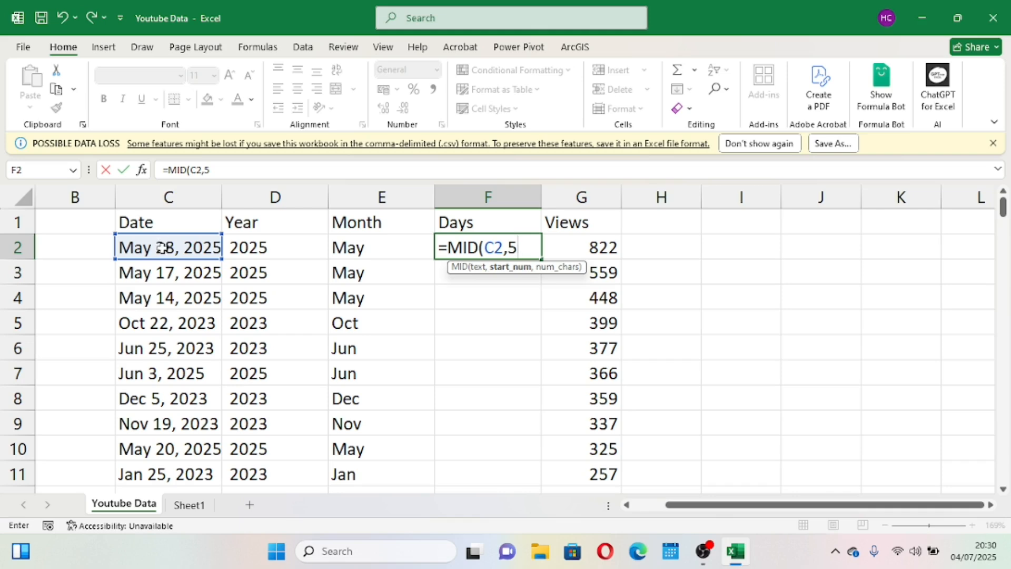
text(,)
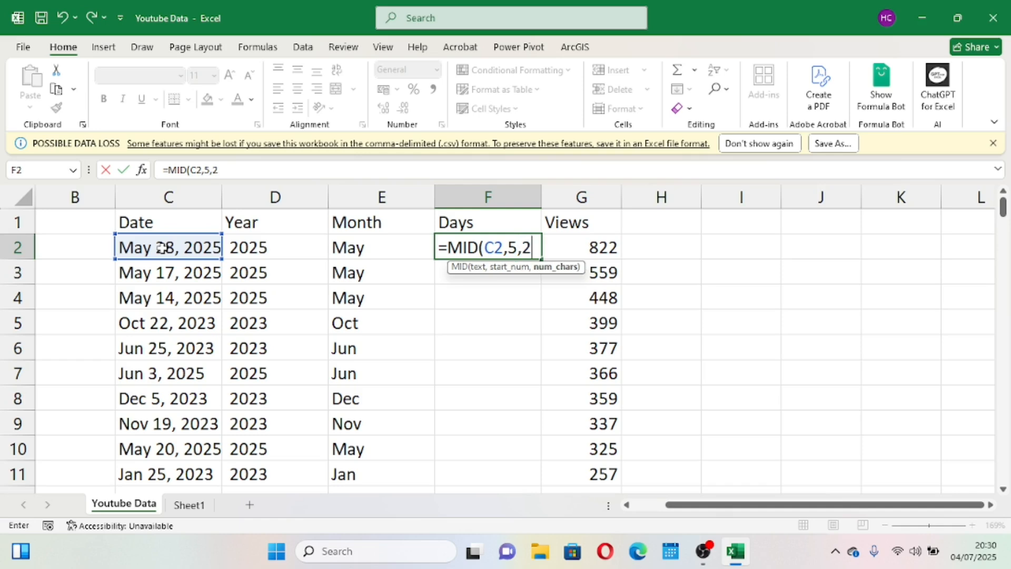
text(2)
key(Tab)
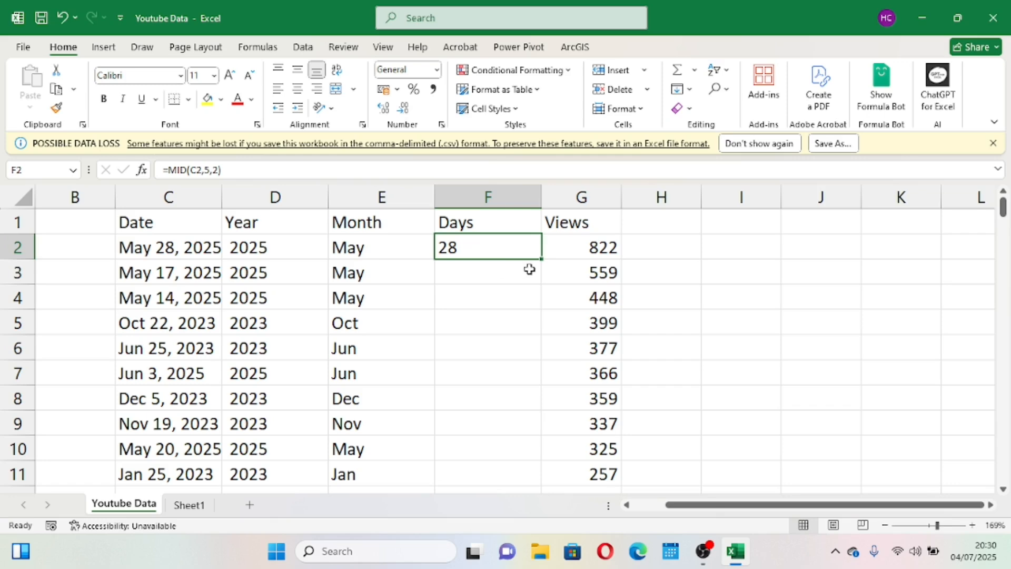
double_click(540, 258)
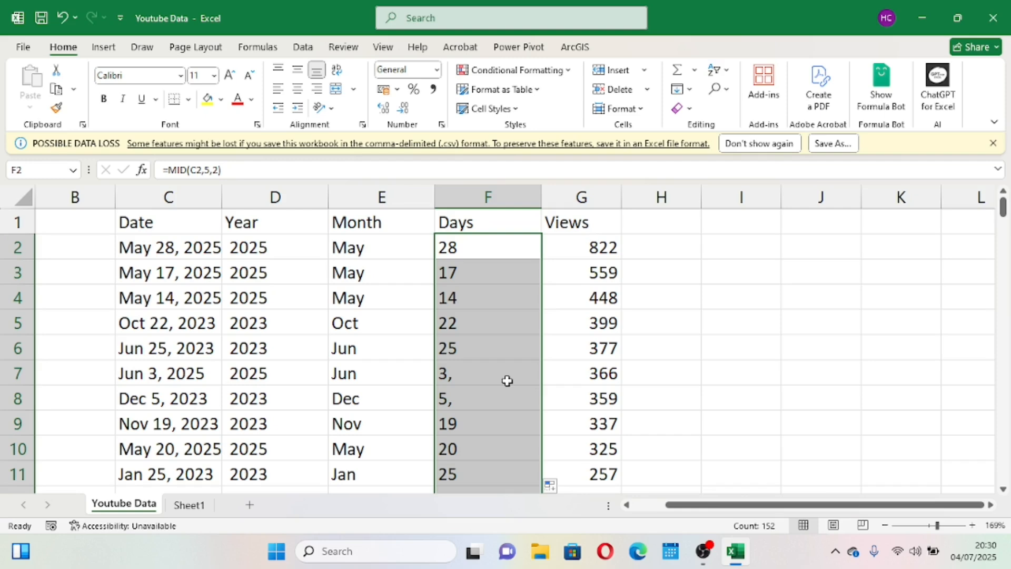
click(480, 271)
click(63, 19)
click(63, 18)
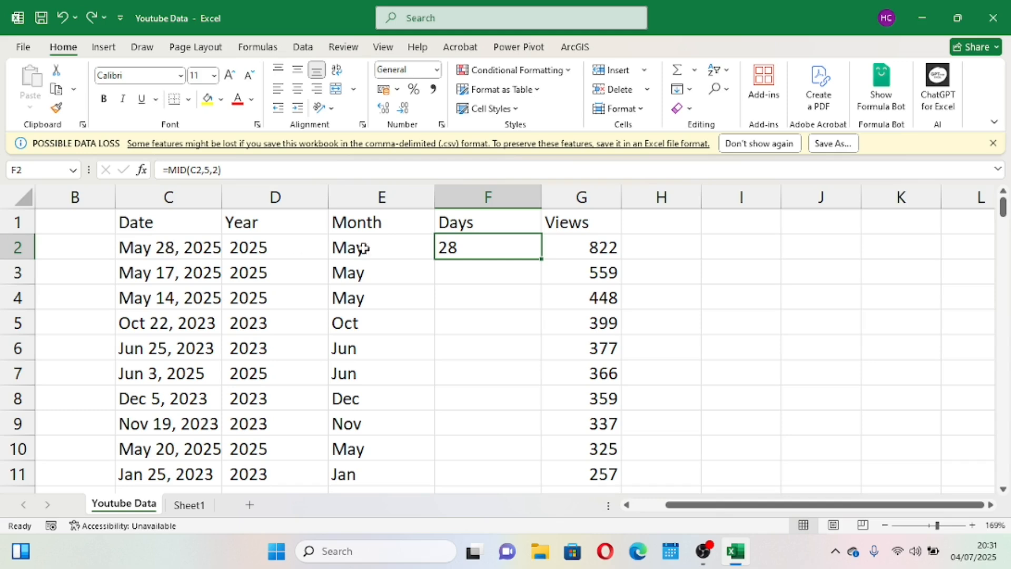
- Fill the F2 formula down the whole Days column and check the extracted days further down the list
double_click(541, 260)
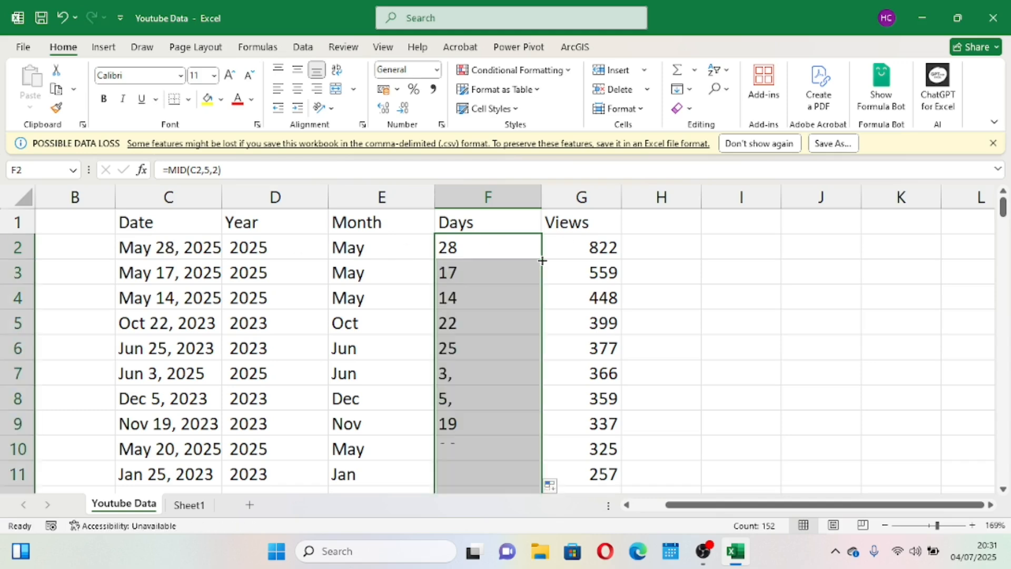
scroll(516, 376, down, 13)
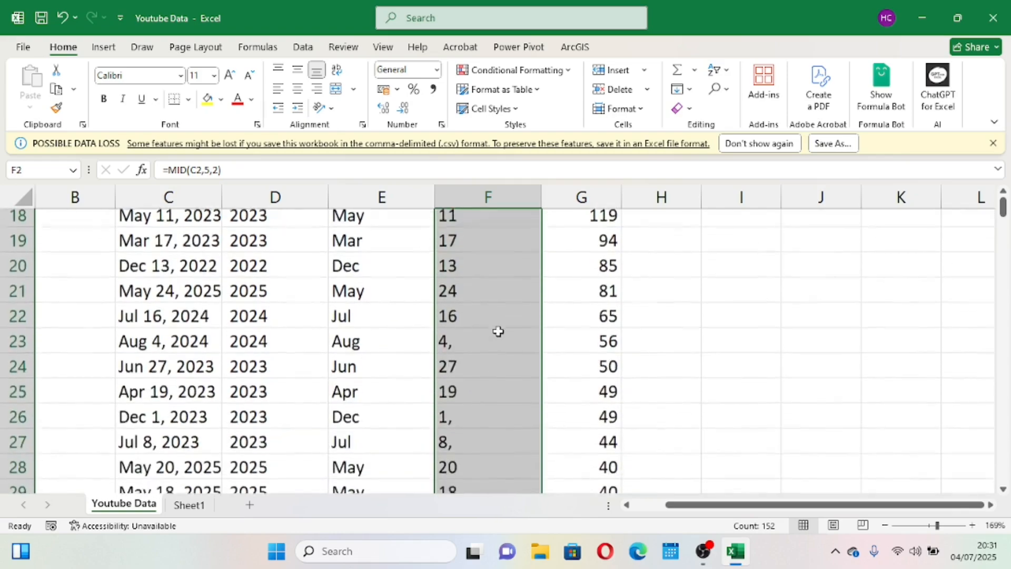
scroll(499, 330, down, 4)
scroll(454, 350, up, 17)
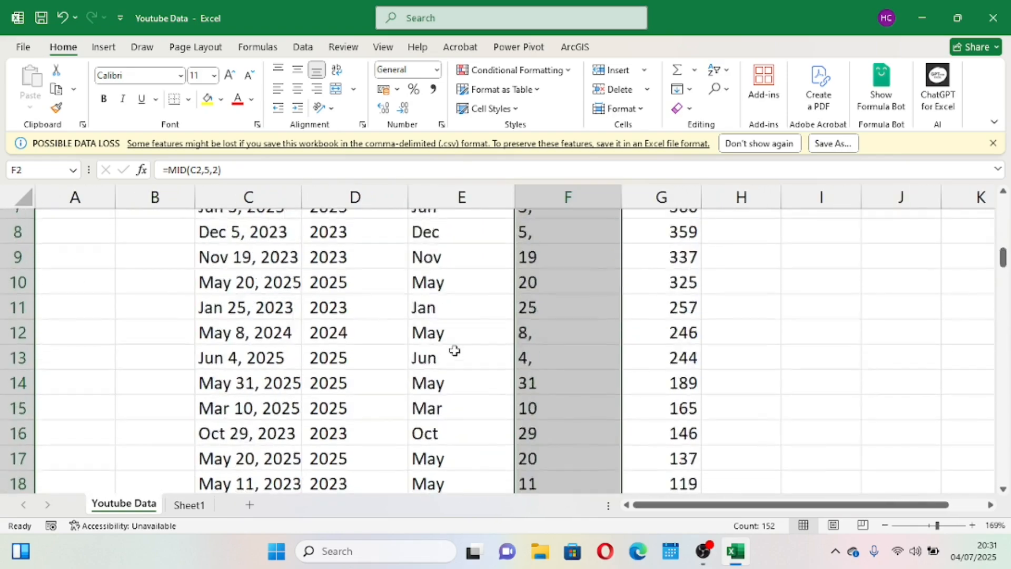
scroll(453, 350, down, 1)
scroll(454, 350, up, 1)
- Check the copied formulas in D5, E4 and F4, and dismiss the possible data loss warning
click(404, 312)
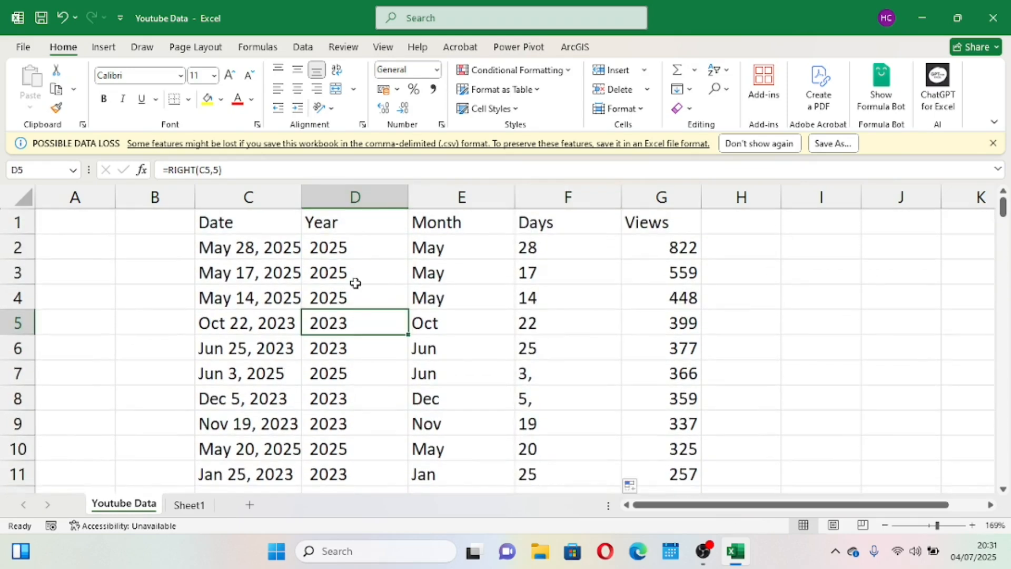
click(438, 296)
click(555, 296)
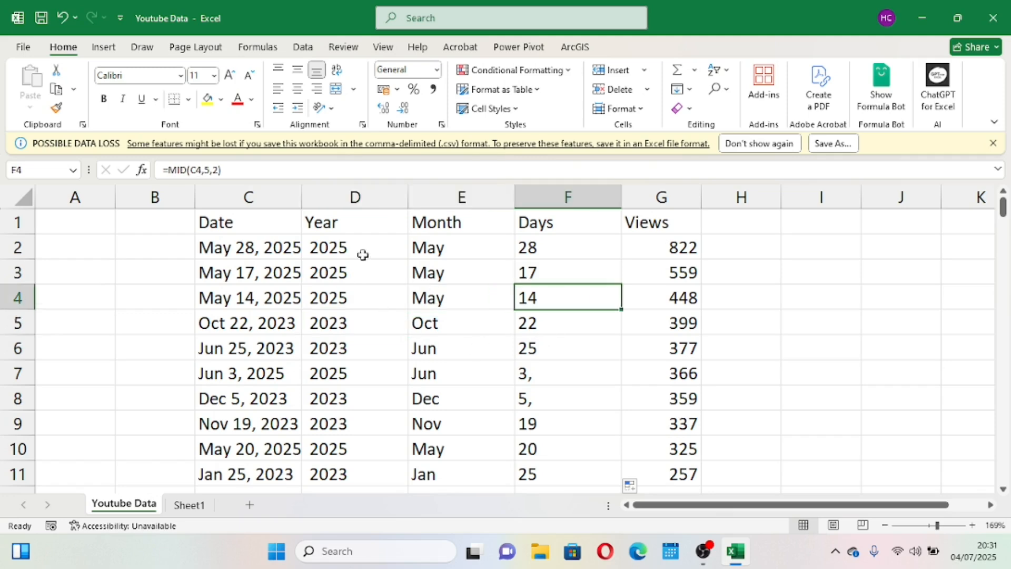
click(993, 143)
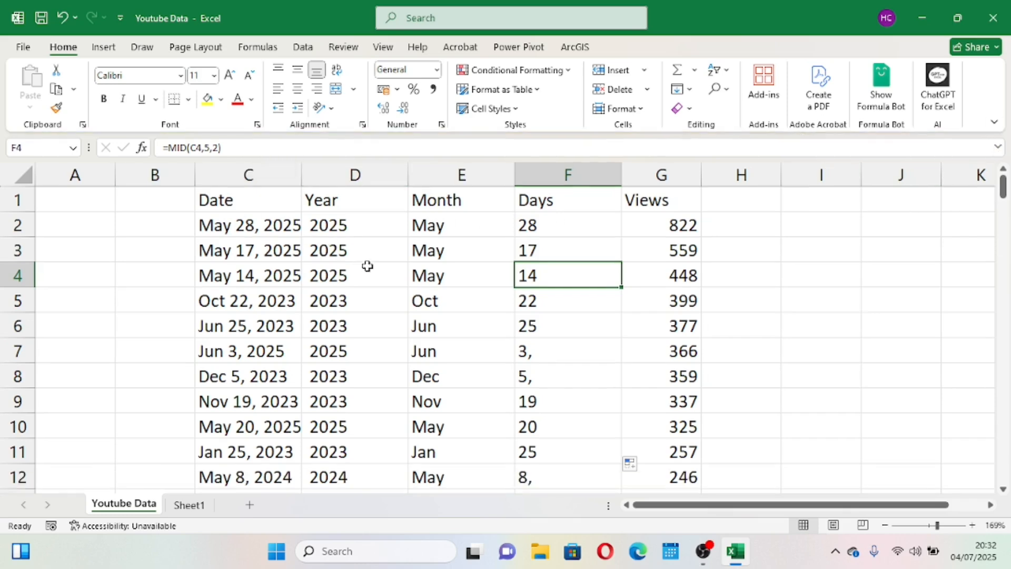
- Compare the Month and Days formulas and results with the original dates in rows 4 to 9
click(417, 291)
click(485, 335)
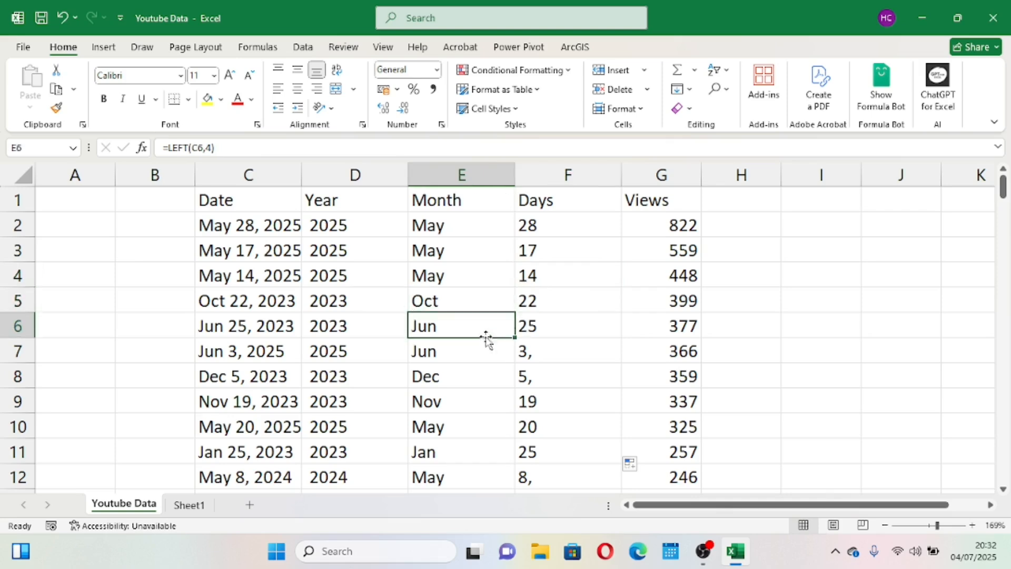
click(559, 322)
click(475, 351)
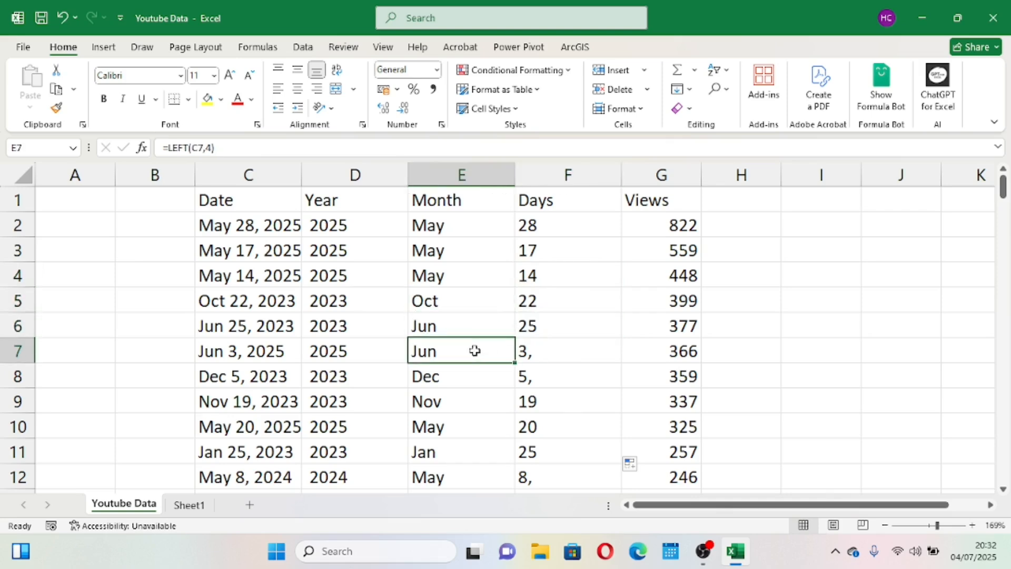
click(449, 377)
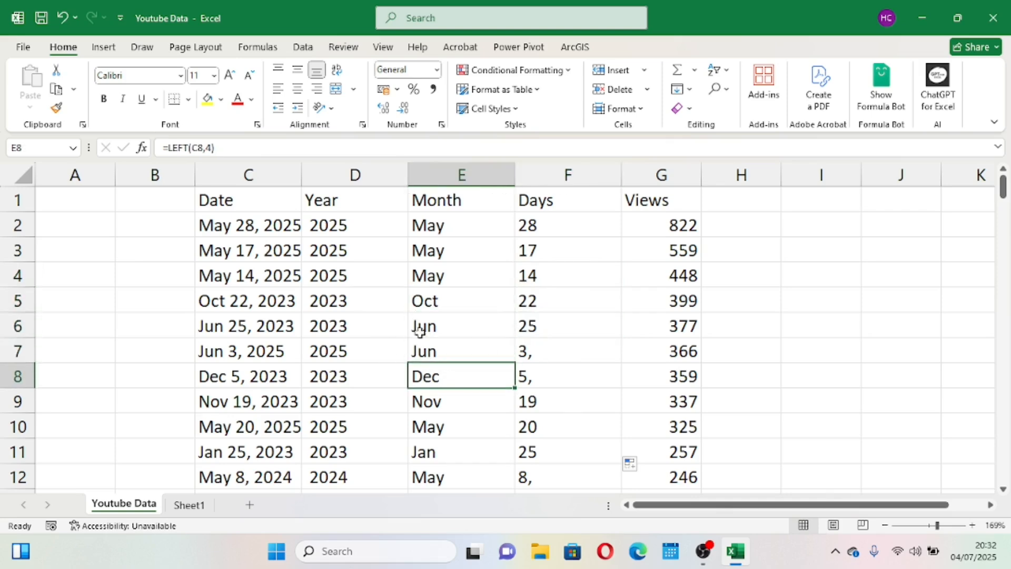
click(542, 291)
click(562, 280)
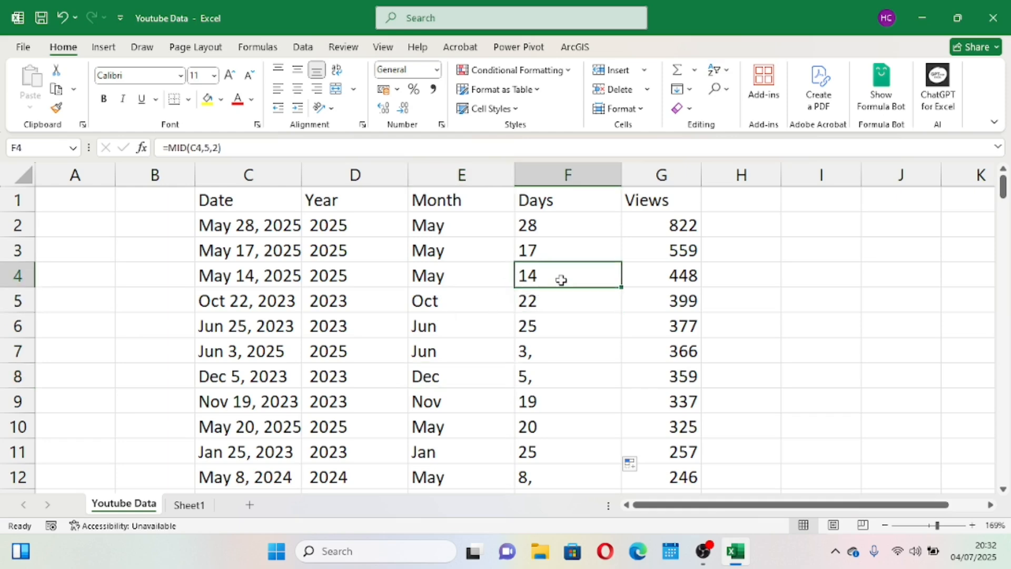
click(451, 279)
click(456, 369)
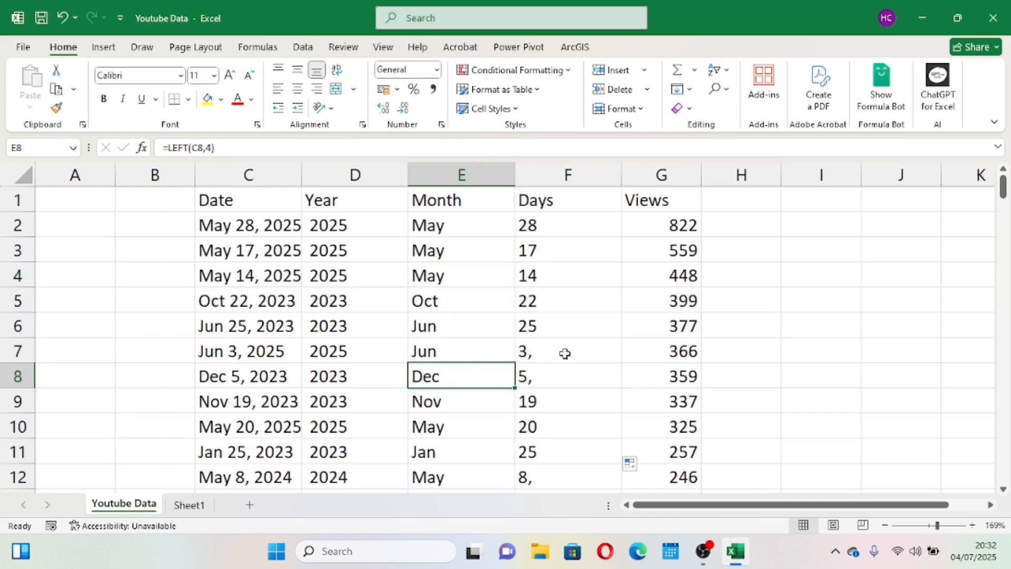
click(564, 371)
click(442, 400)
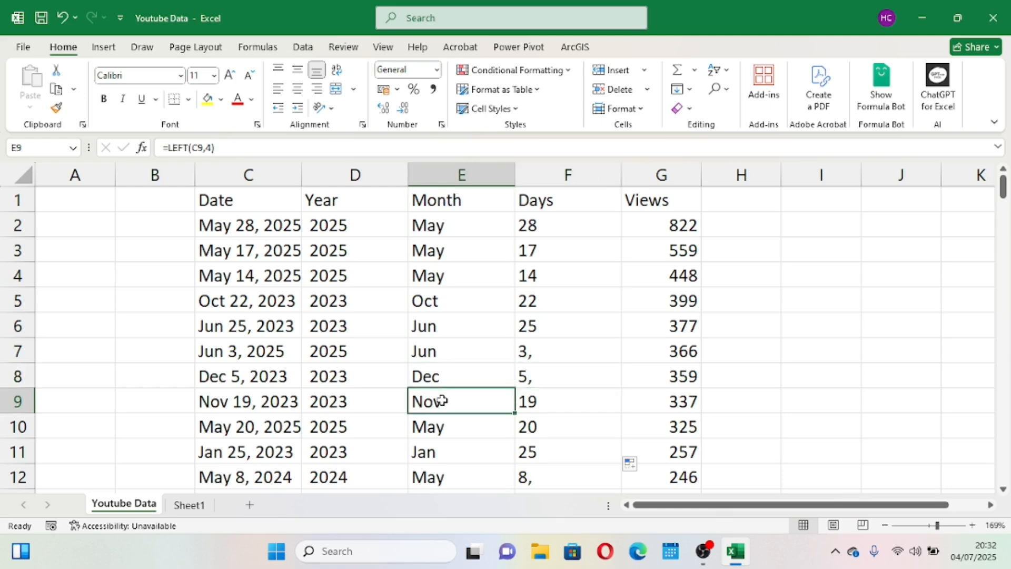
click(553, 403)
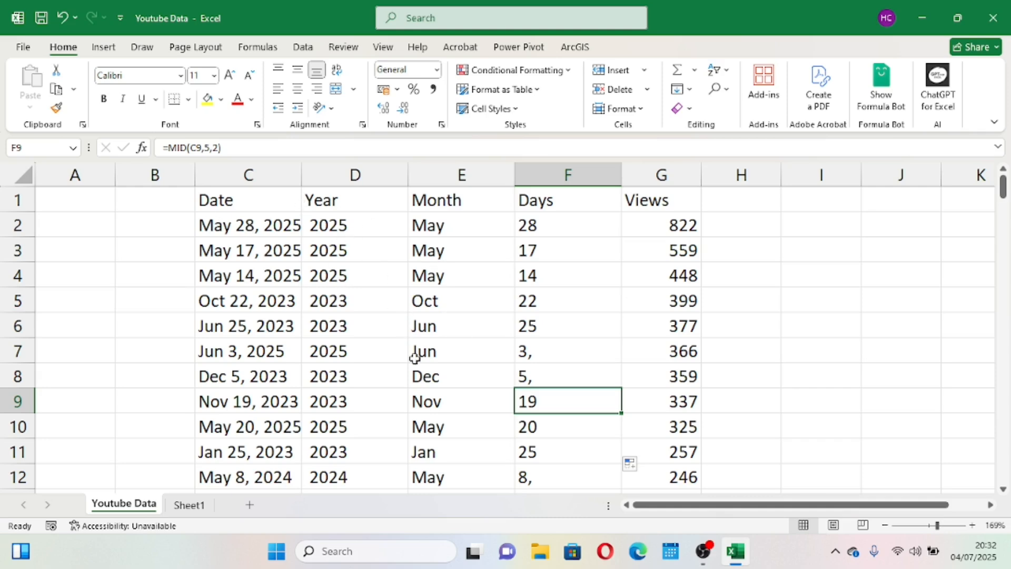
- Add a new worksheet and copy the Year, Month and Days columns from the Youtube Data sheet
click(250, 506)
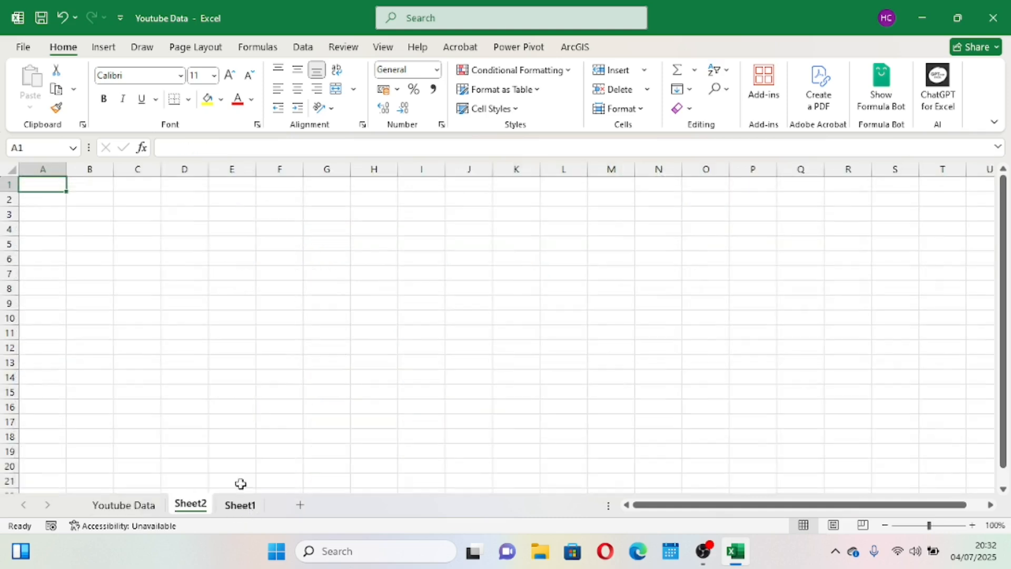
click(101, 511)
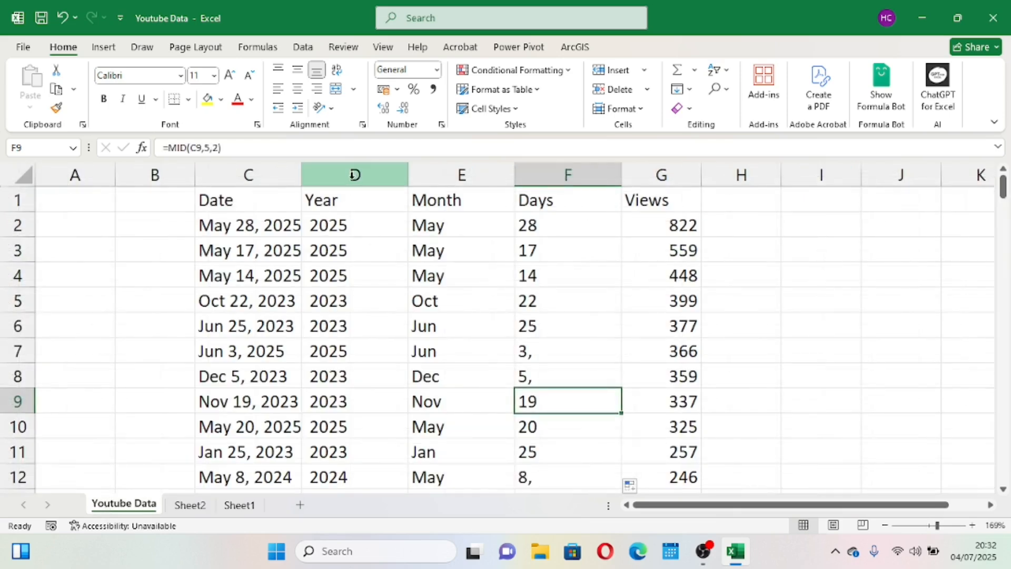
drag(353, 176, 543, 159)
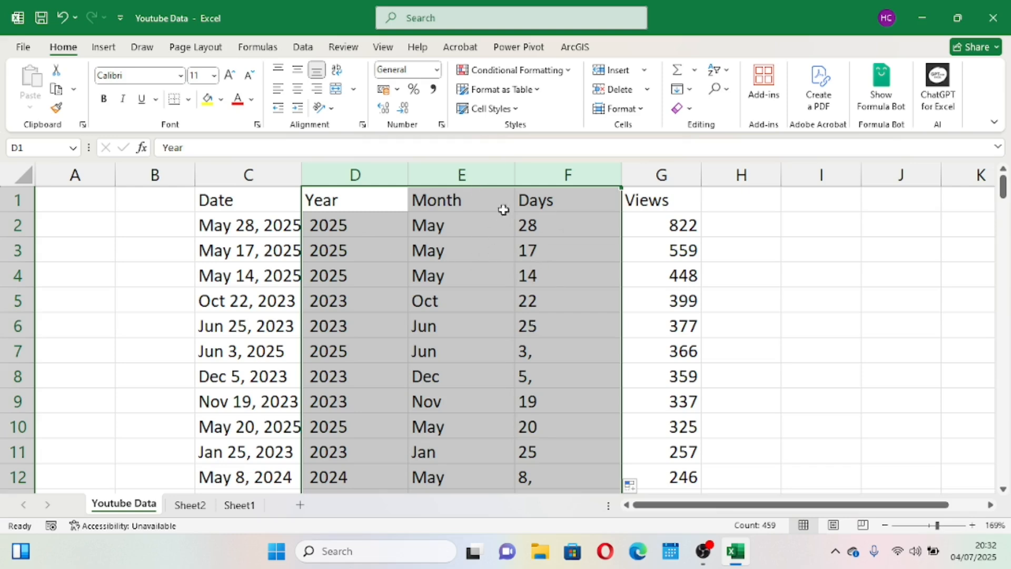
right_click(416, 177)
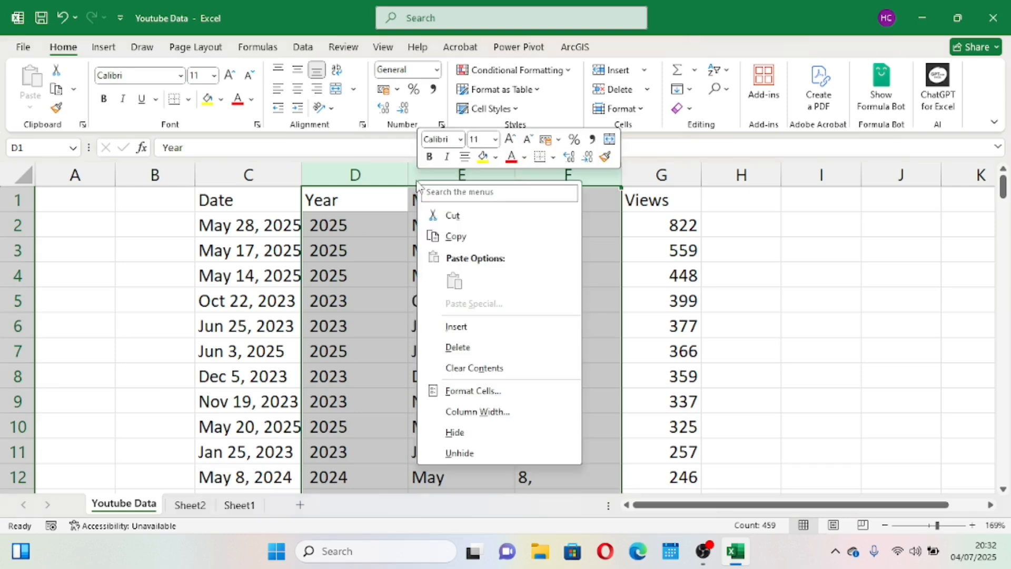
click(456, 236)
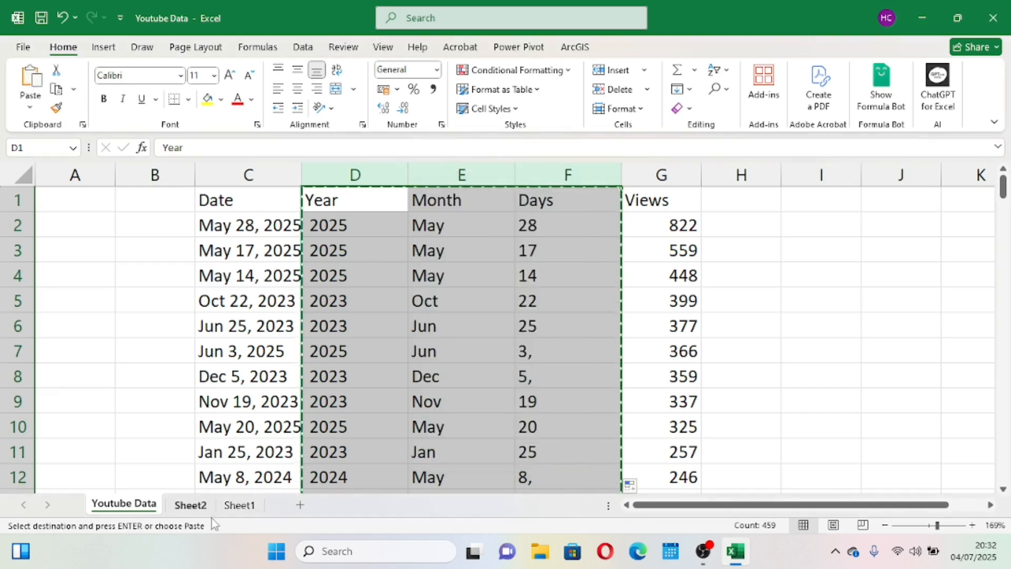
- Paste the copied columns as values with number formatting into Sheet2, starting at A1
click(240, 506)
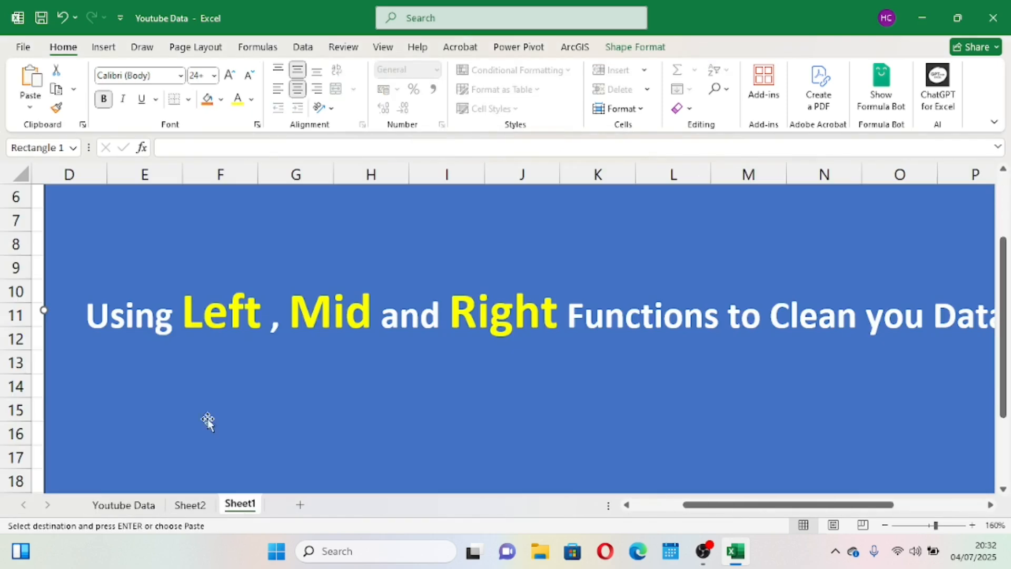
click(192, 507)
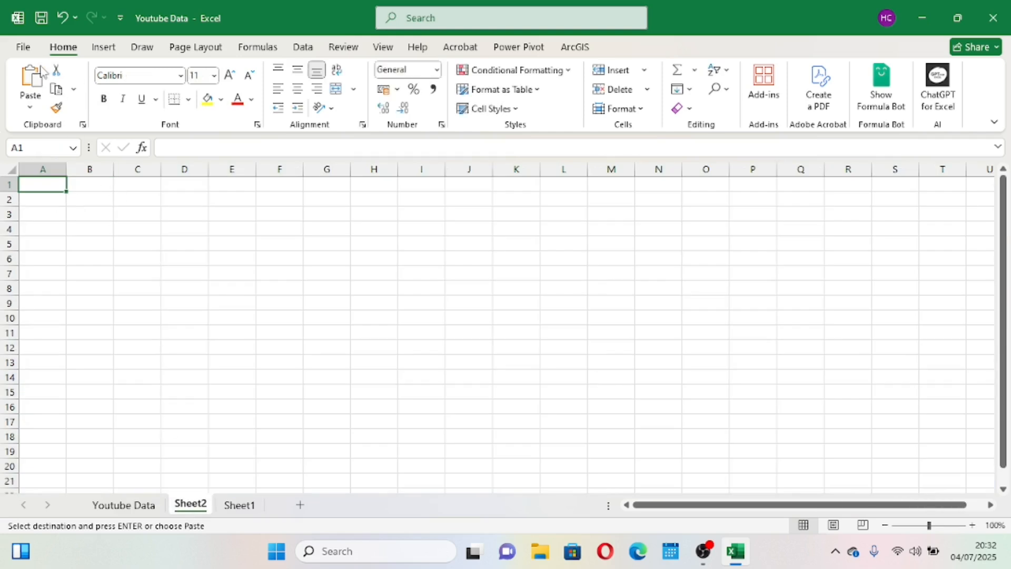
click(32, 103)
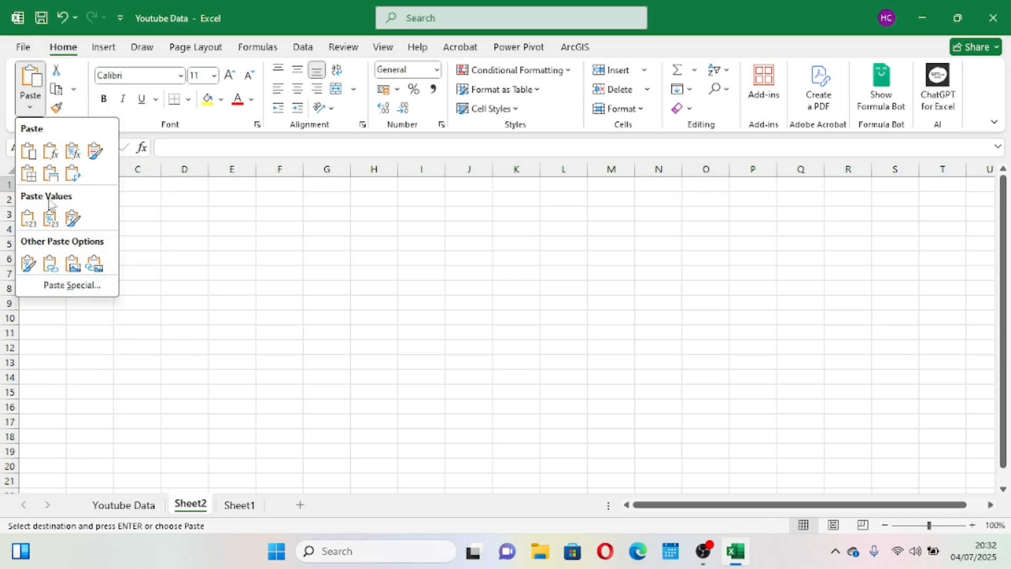
click(52, 224)
click(263, 248)
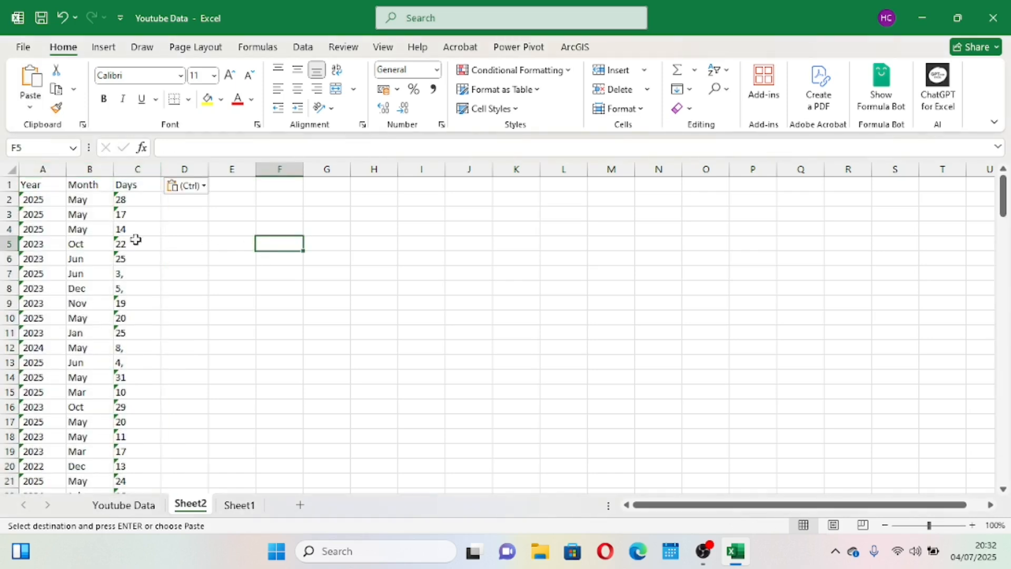
- Insert four blank columns before the Year column on Sheet2, first one and then three more
click(52, 169)
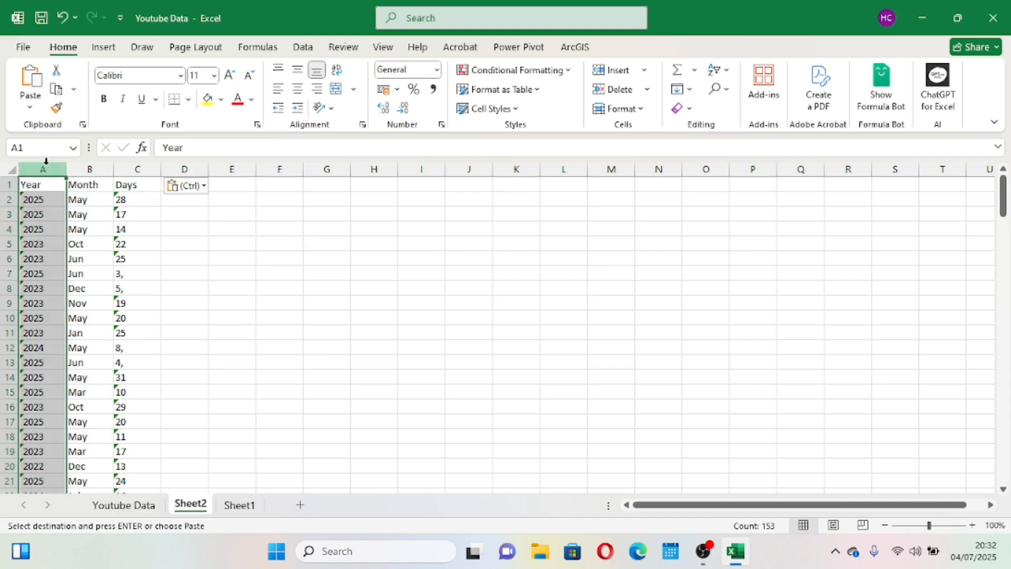
right_click(48, 168)
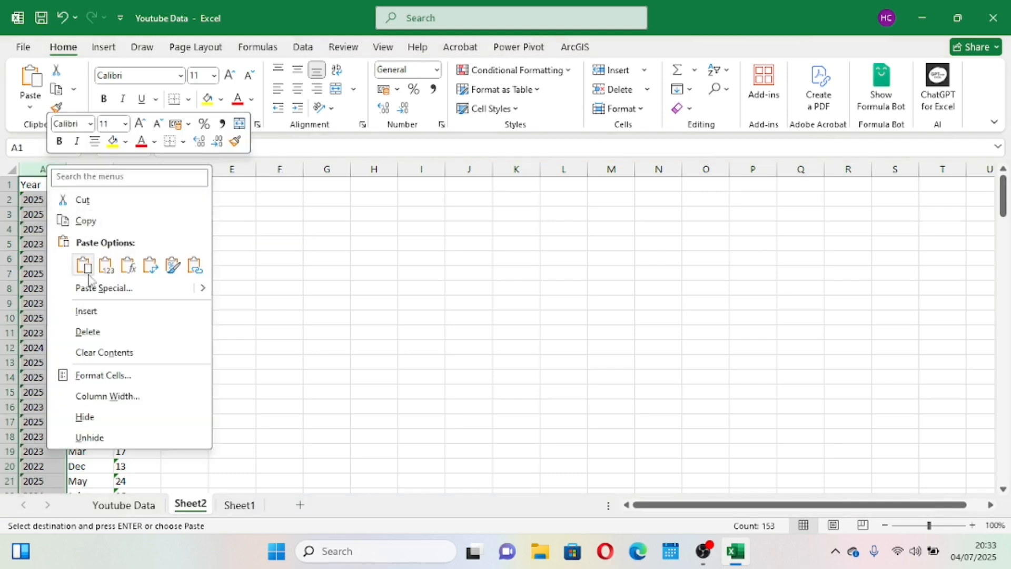
click(104, 319)
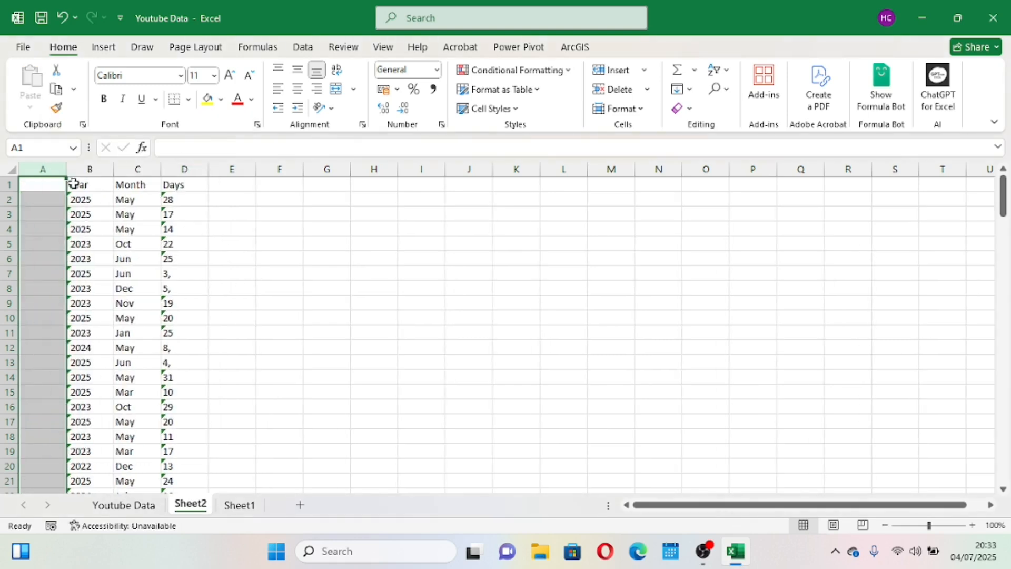
drag(57, 170, 127, 159)
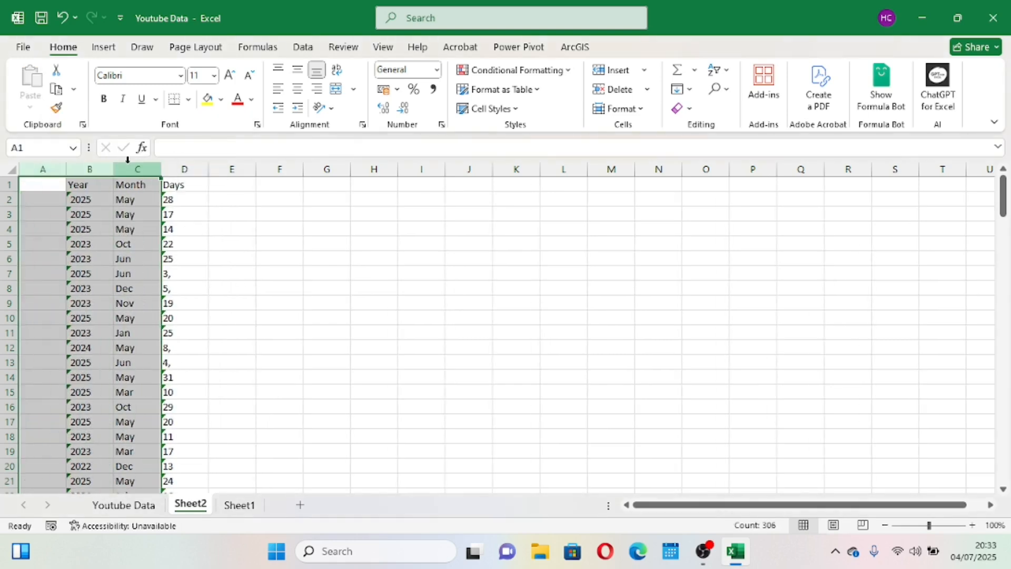
right_click(127, 159)
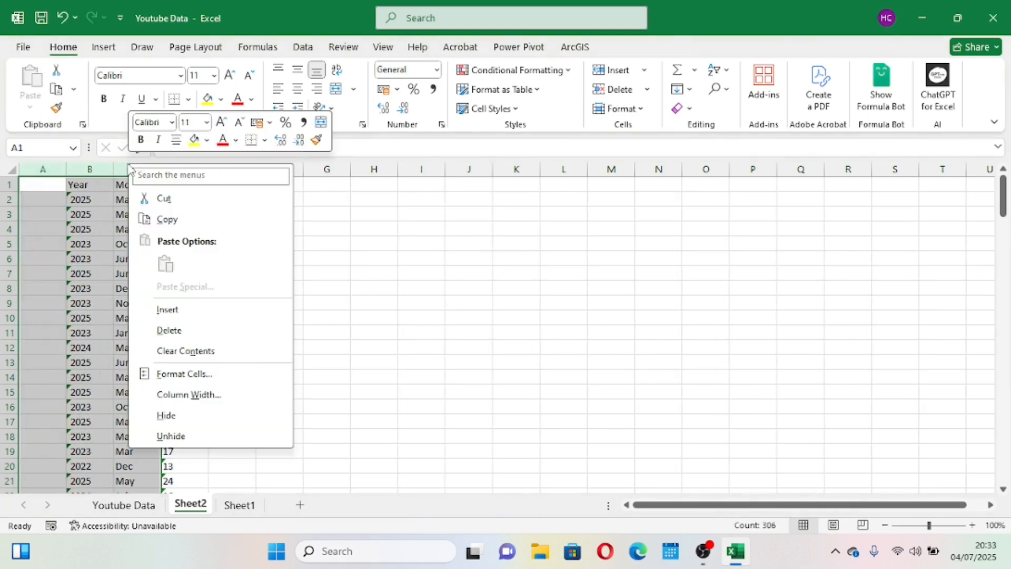
click(170, 314)
click(406, 292)
- Check that the Year, Month and Days cells on Sheet2 hold plain values instead of formulas
scroll(243, 257, down, 1)
scroll(242, 257, down, 13)
scroll(242, 257, up, 14)
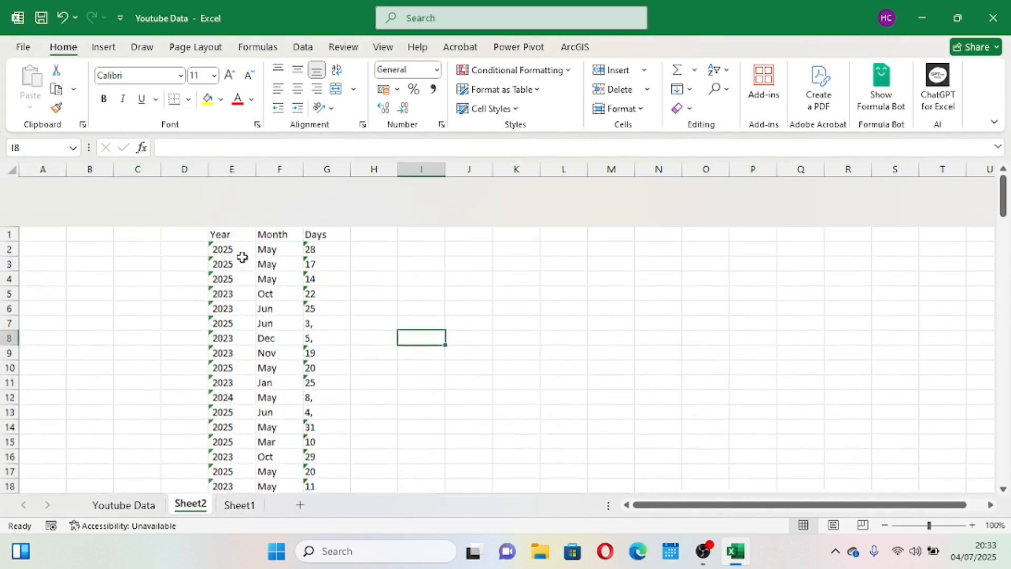
click(233, 215)
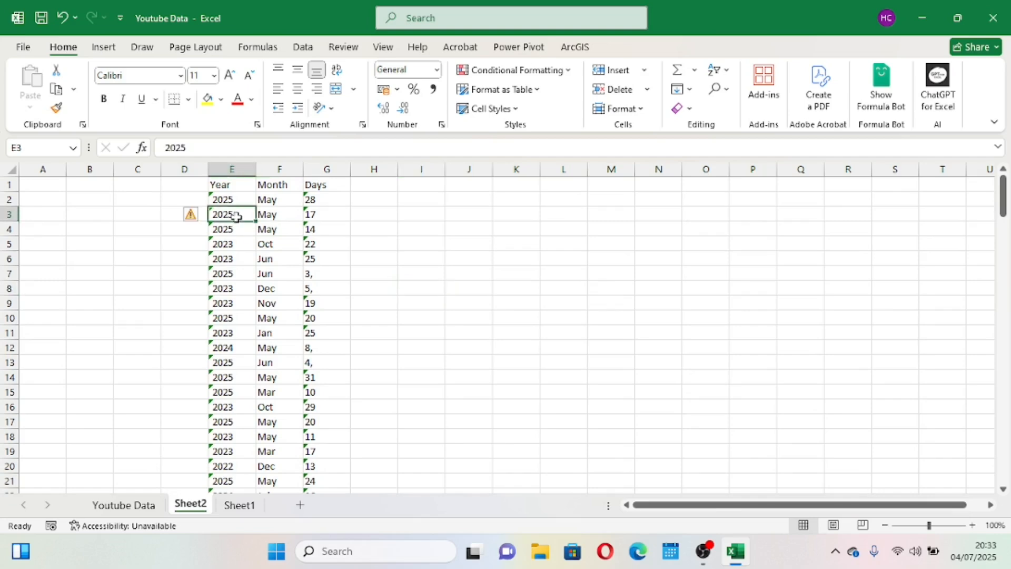
click(235, 258)
click(289, 276)
click(277, 330)
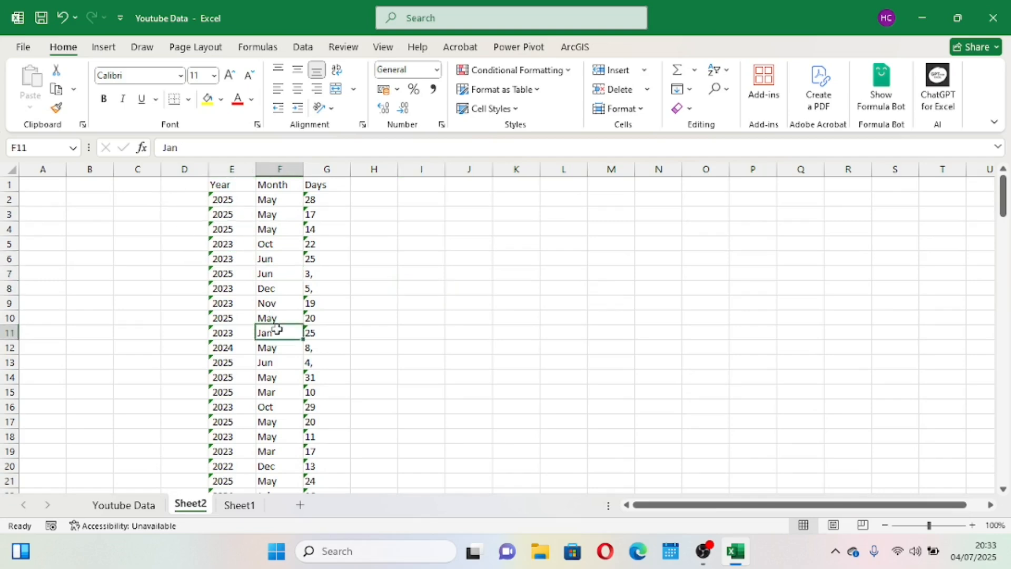
click(229, 331)
click(246, 273)
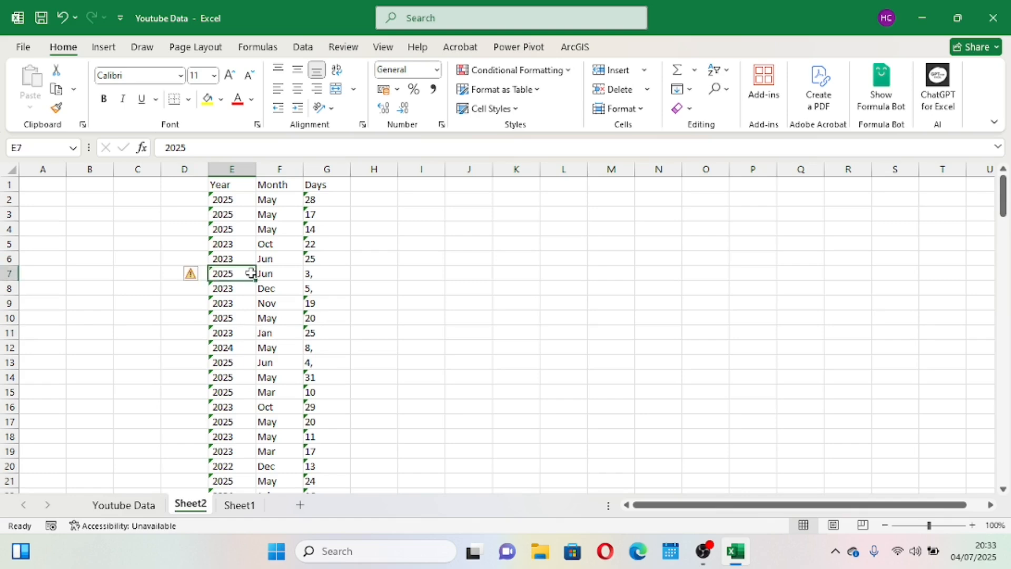
click(306, 306)
click(250, 377)
click(248, 277)
click(239, 258)
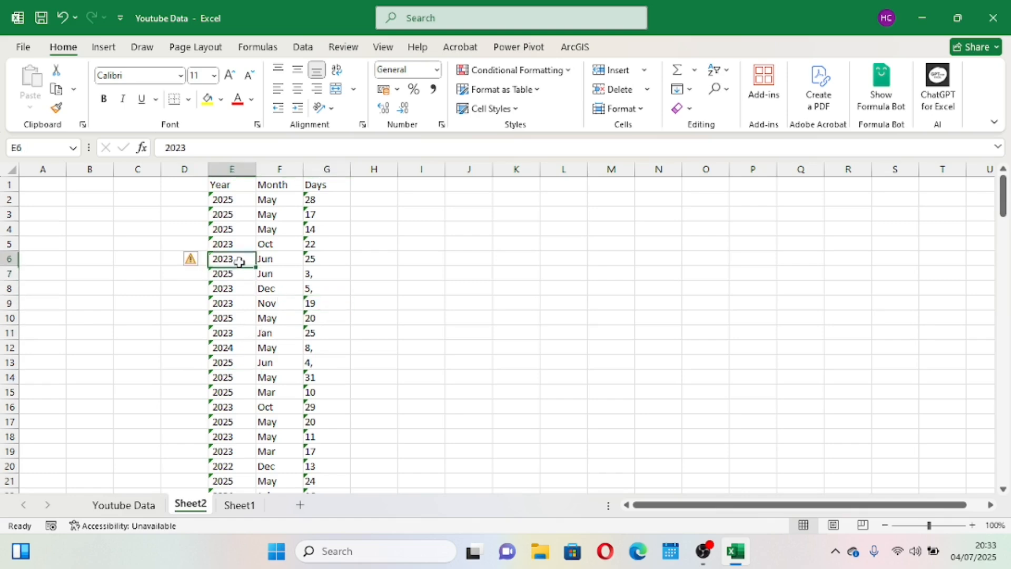
click(312, 242)
click(313, 317)
click(311, 377)
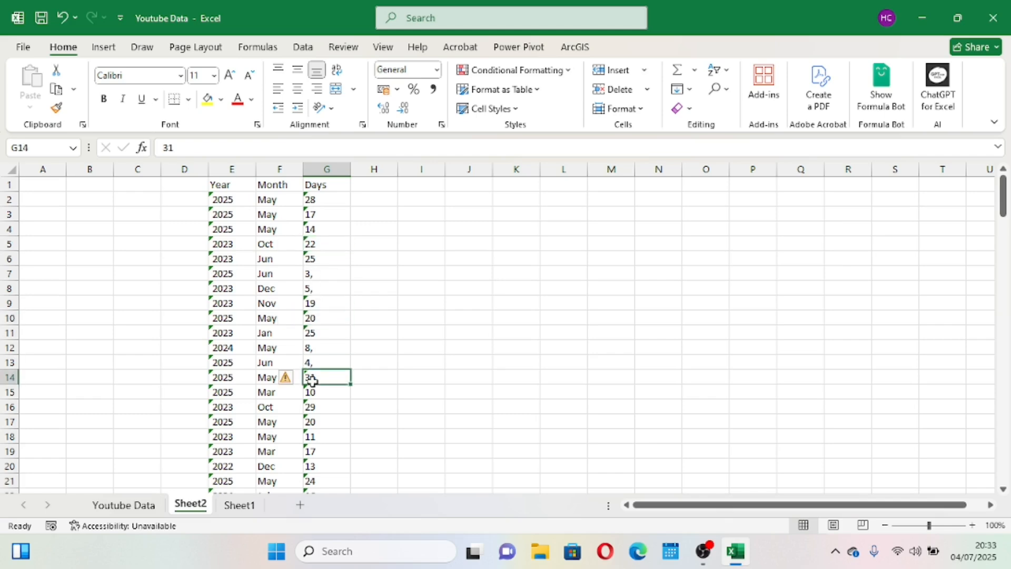
click(245, 316)
click(228, 259)
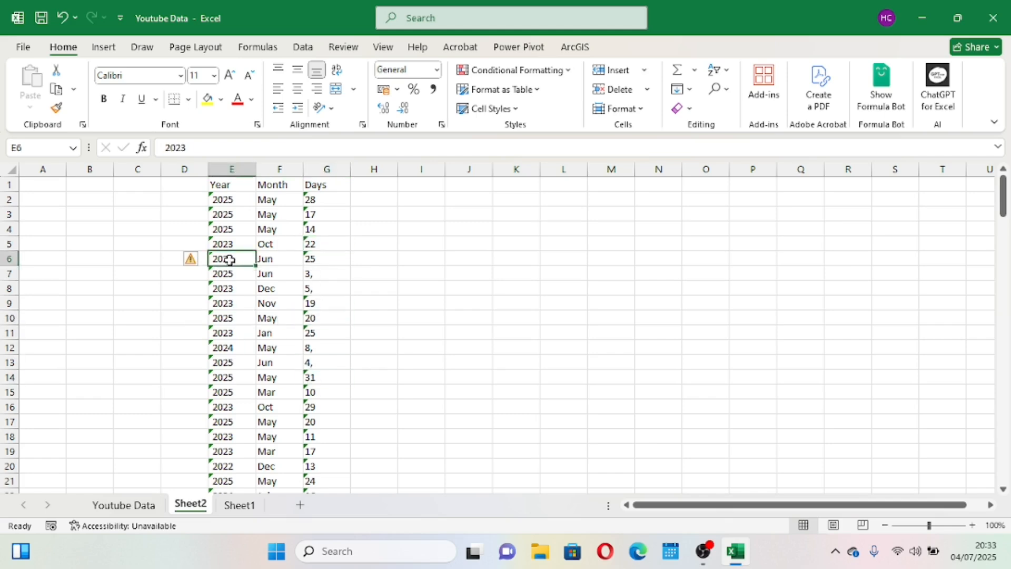
click(237, 359)
click(229, 241)
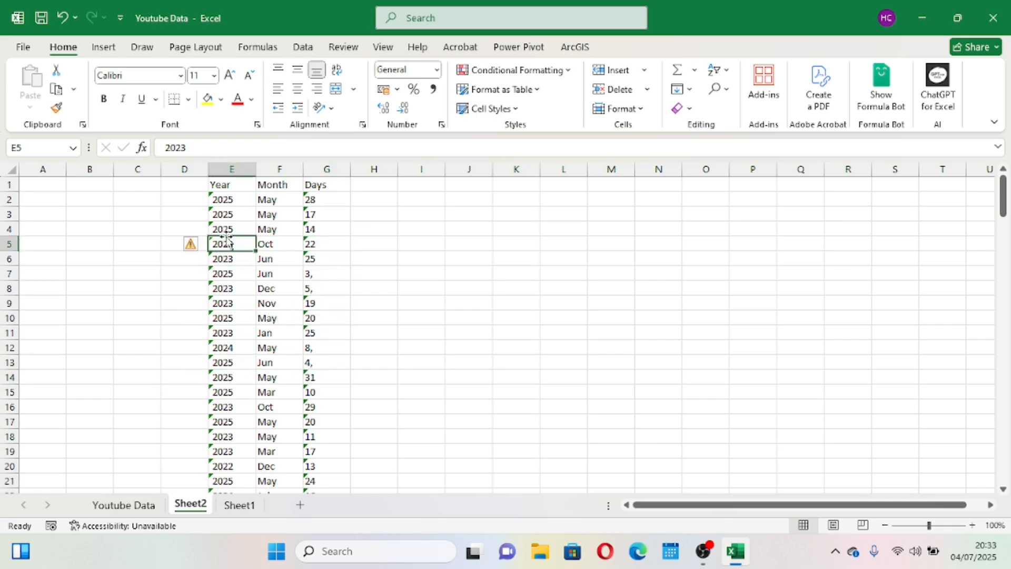
- View the error options for the year in E5 without applying any, and look through the Year column
click(195, 249)
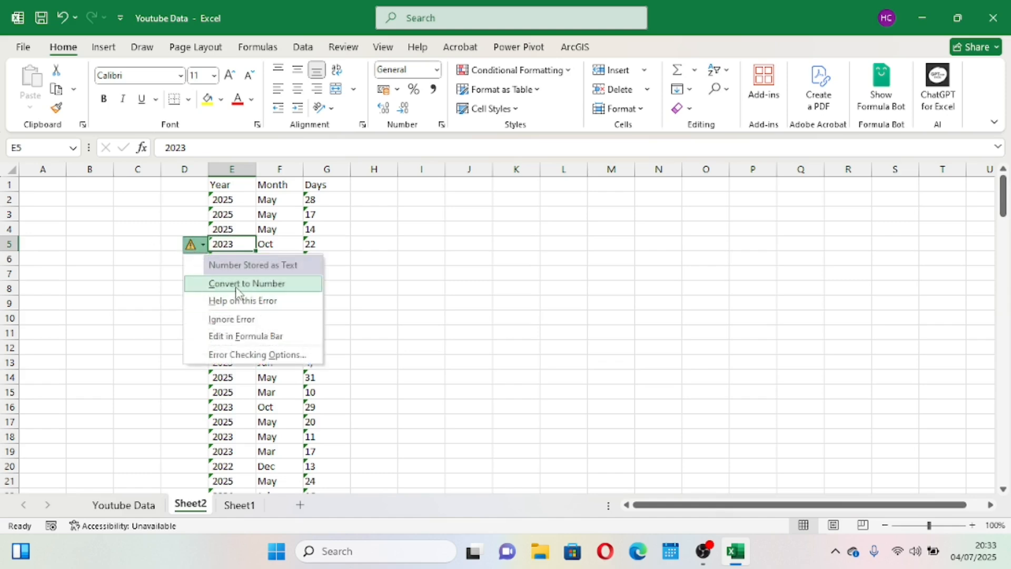
drag(355, 272, 200, 230)
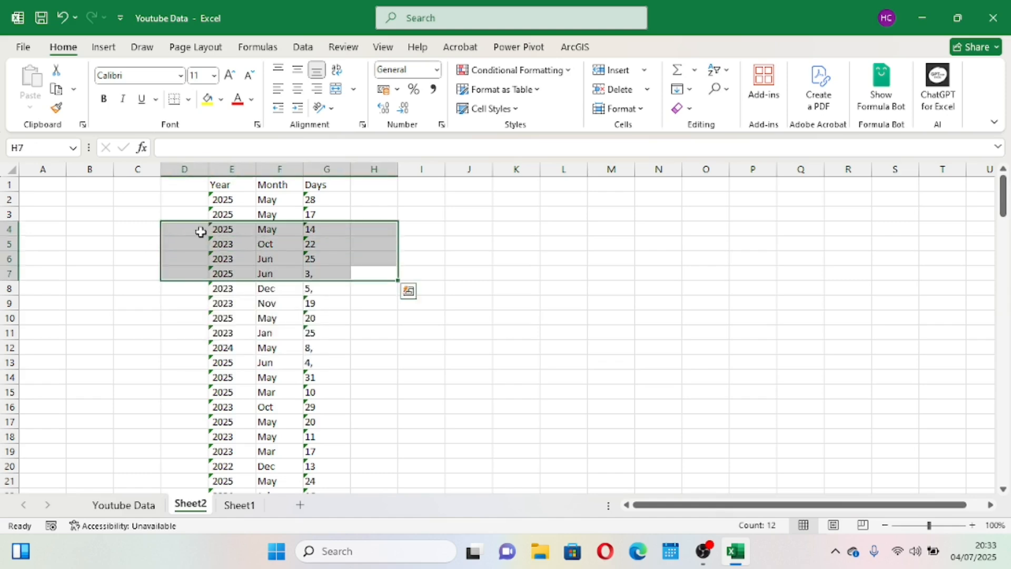
click(240, 305)
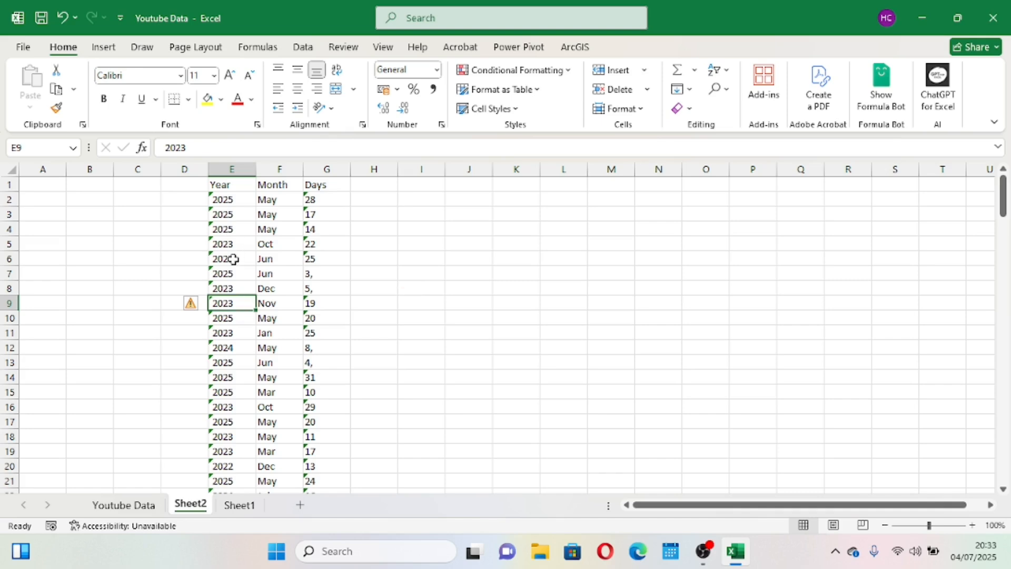
scroll(234, 259, down, 4)
scroll(233, 259, up, 4)
click(232, 256)
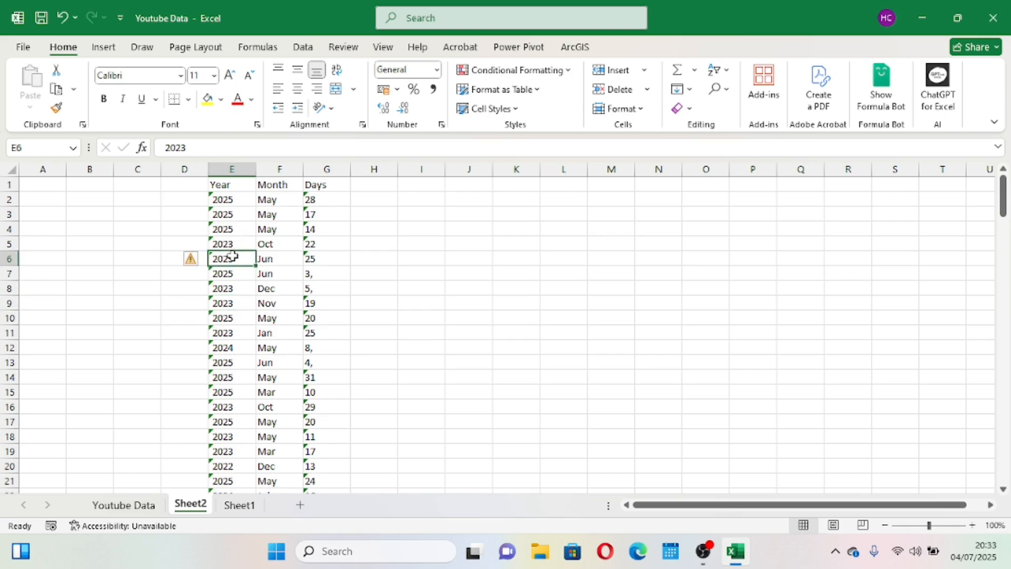
- Turn on filtering for the Year, Month and Days headers on Sheet2
click(285, 259)
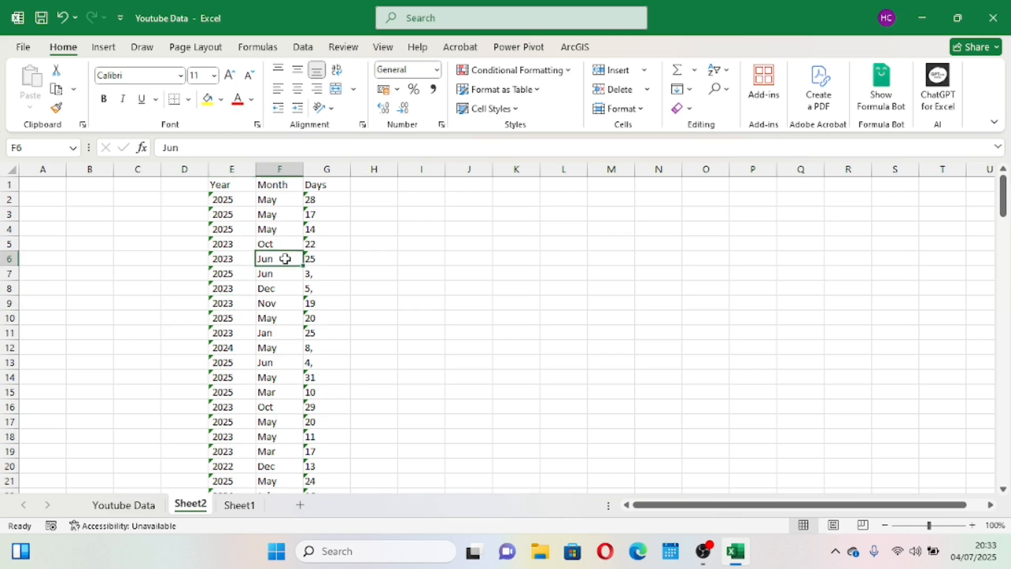
click(307, 47)
click(499, 87)
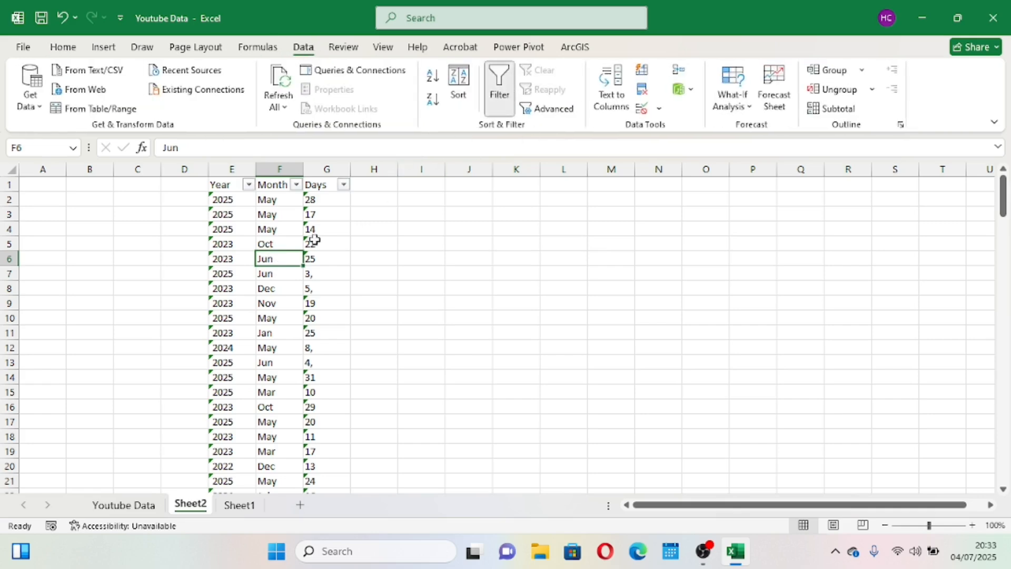
click(241, 243)
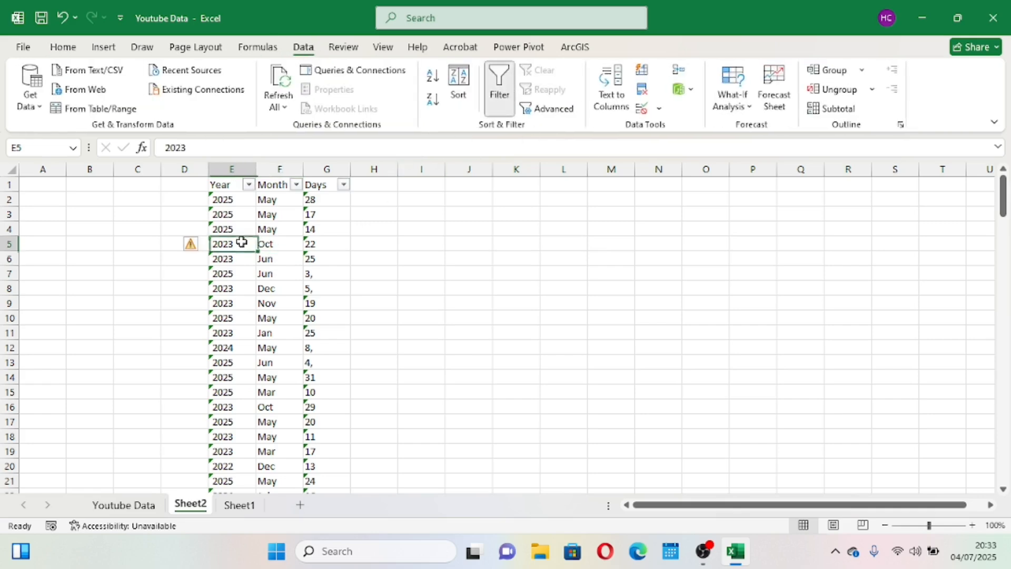
- Filter the Year column to show only the 2022 rows
click(249, 185)
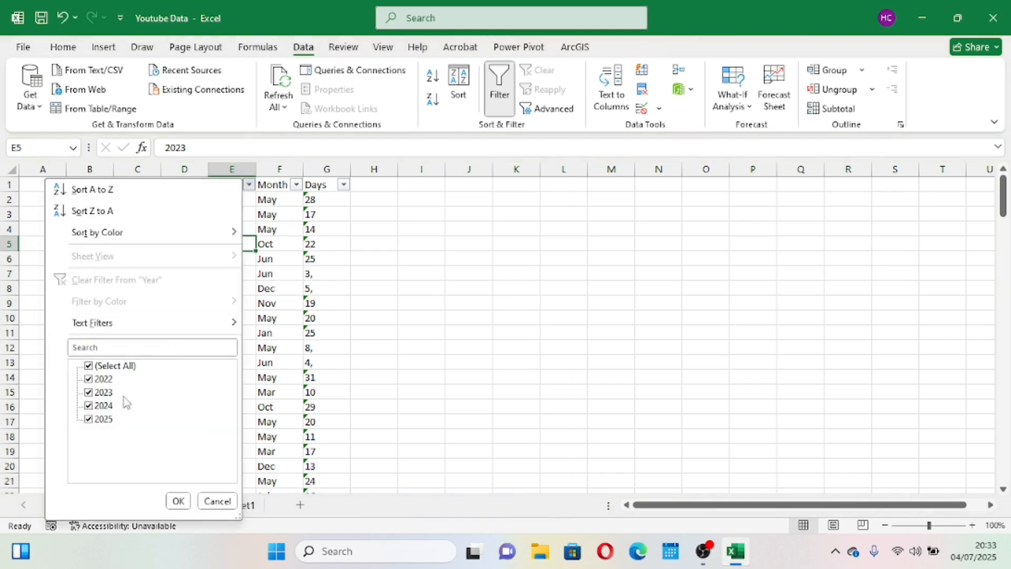
click(88, 367)
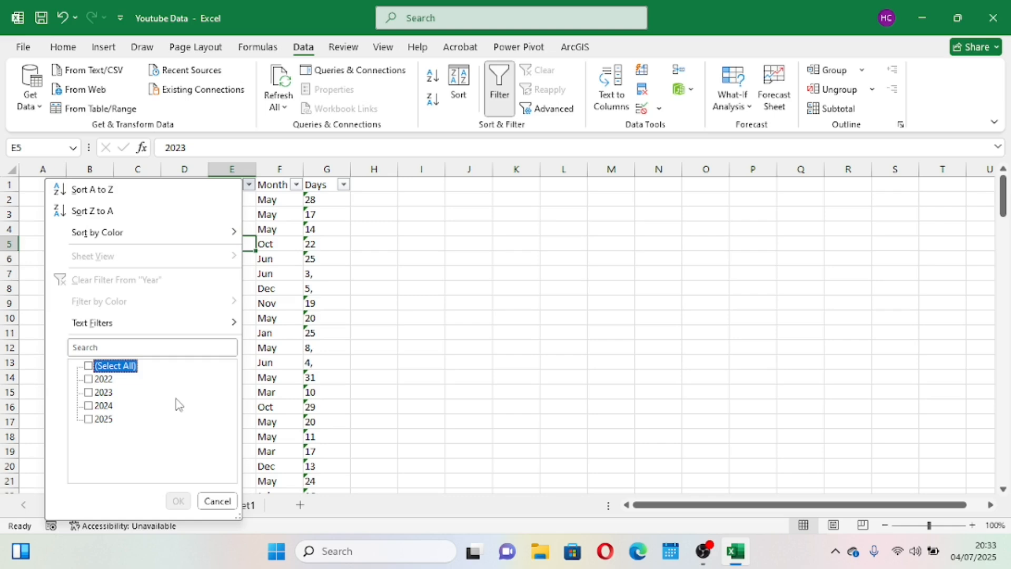
click(90, 370)
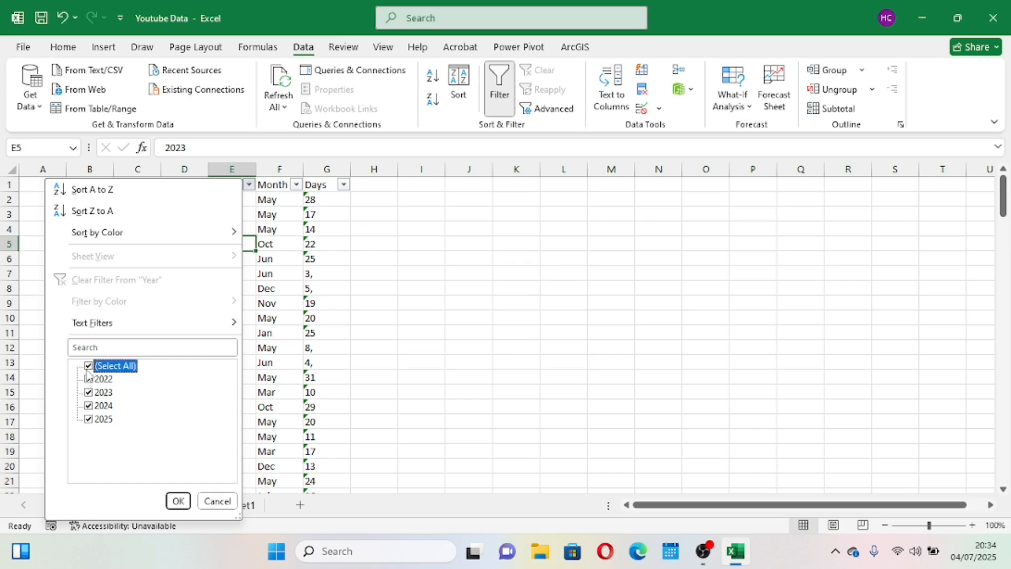
click(91, 370)
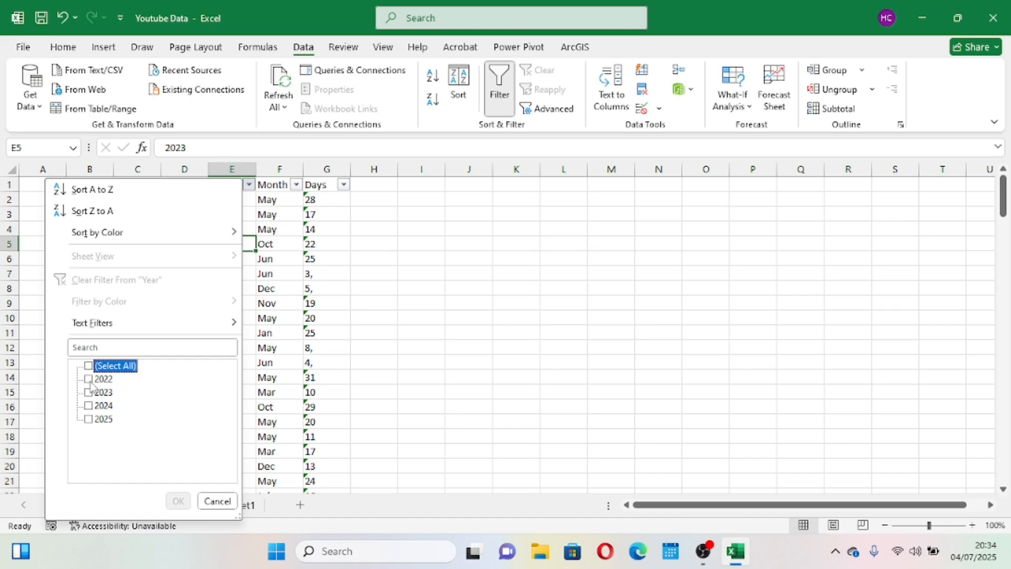
click(89, 379)
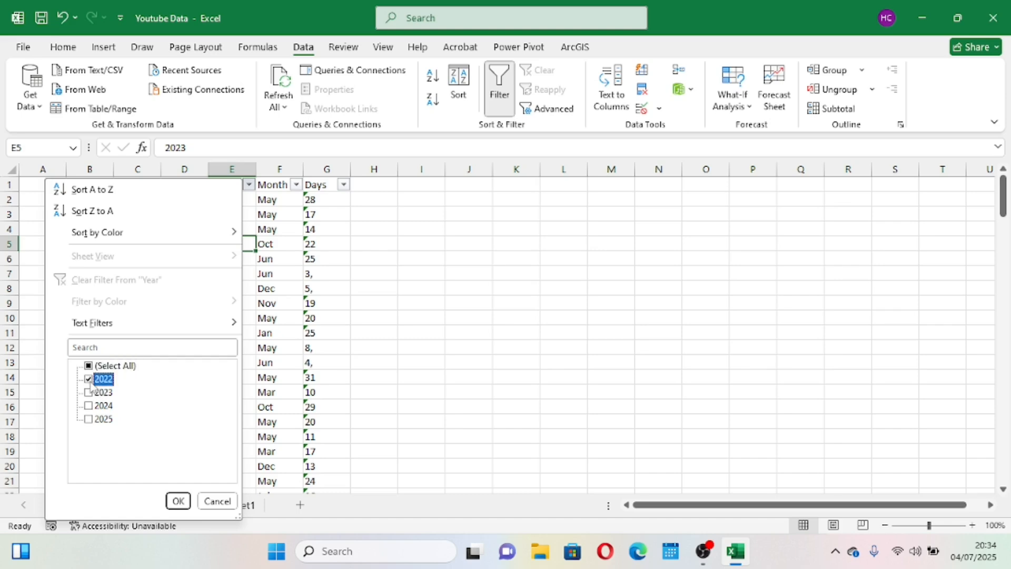
click(177, 502)
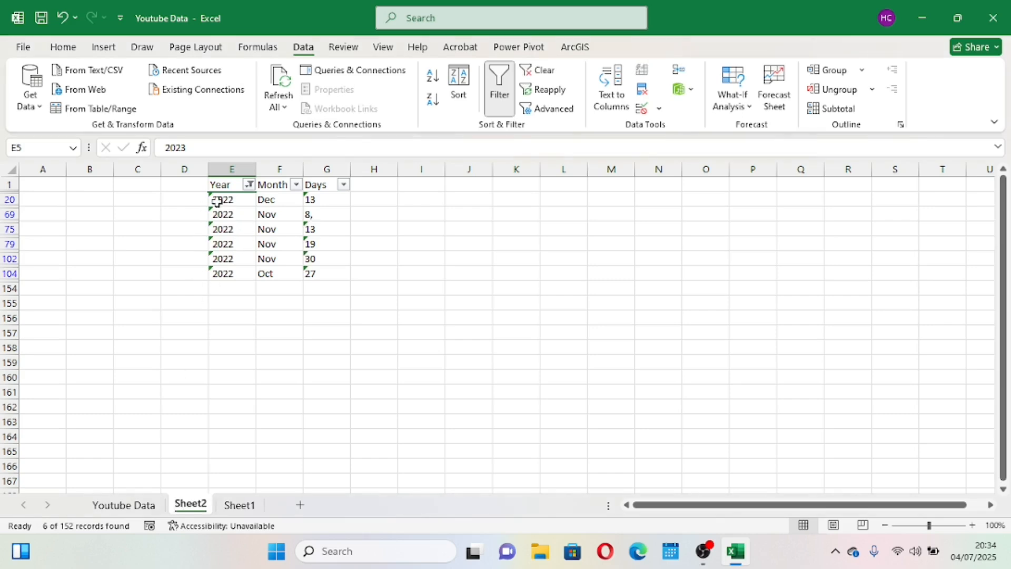
- Convert the text year in E20 to a number and fill it down the remaining 2022 rows to E104
click(217, 200)
click(195, 201)
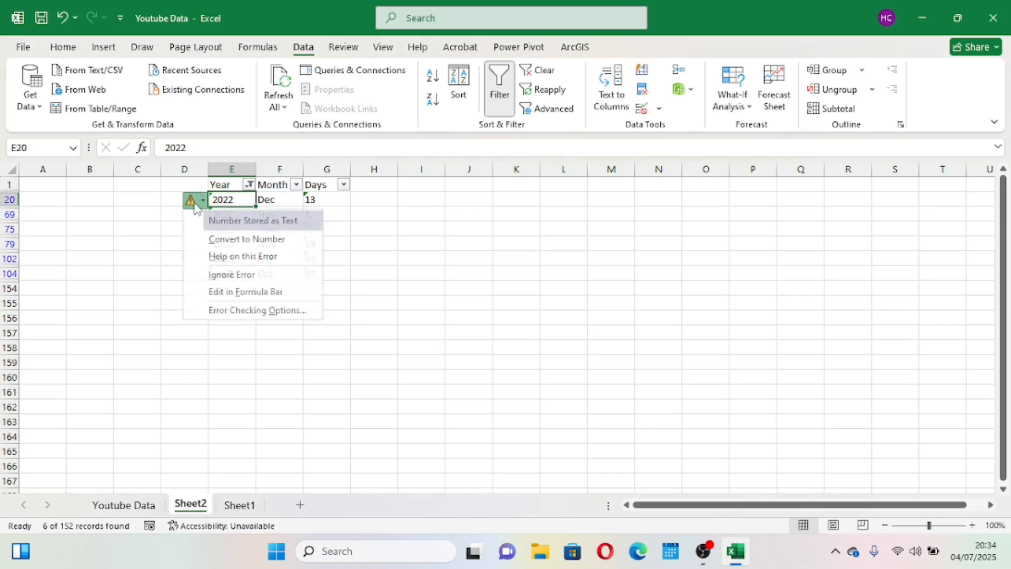
click(240, 240)
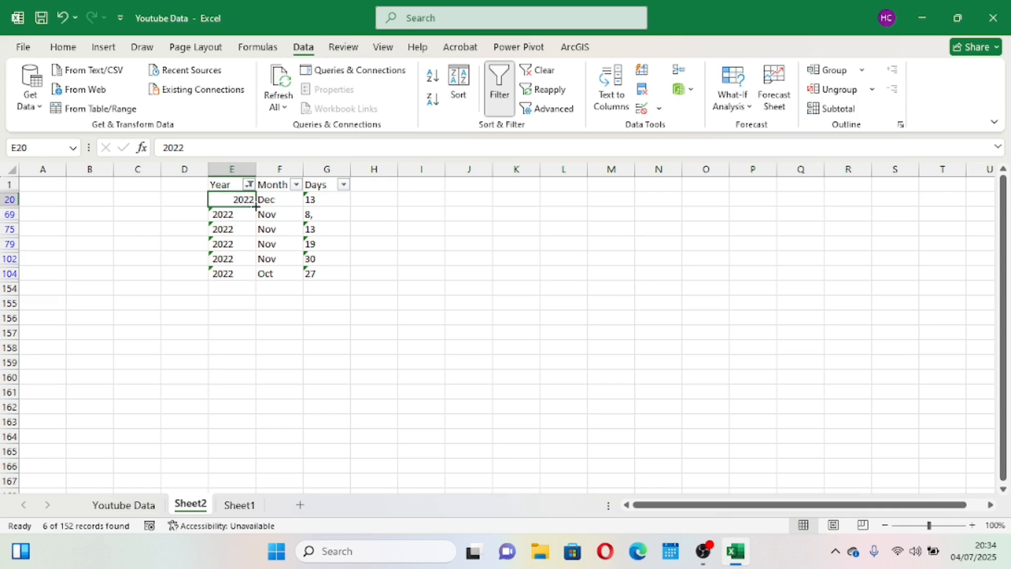
drag(255, 207, 255, 280)
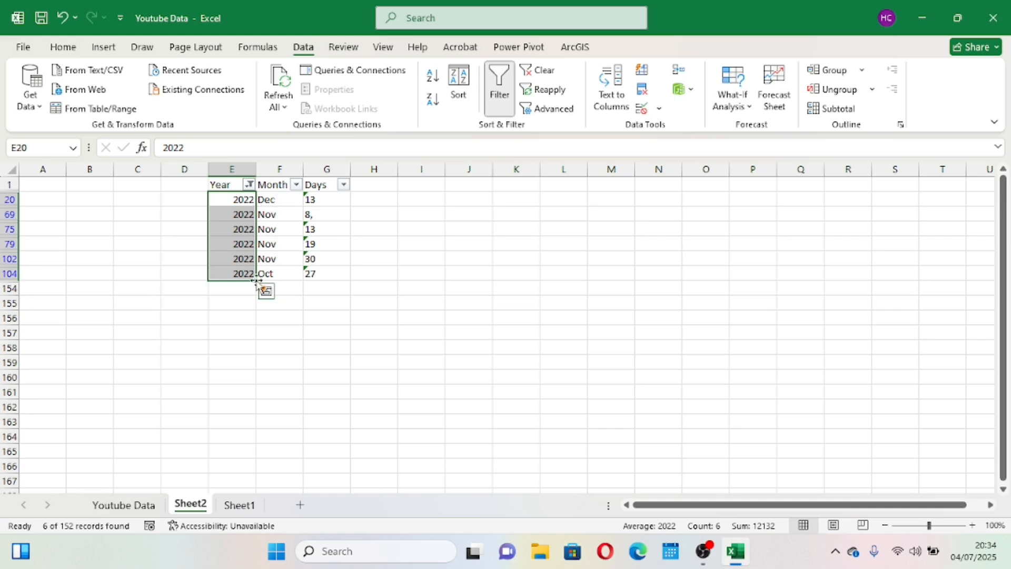
click(261, 318)
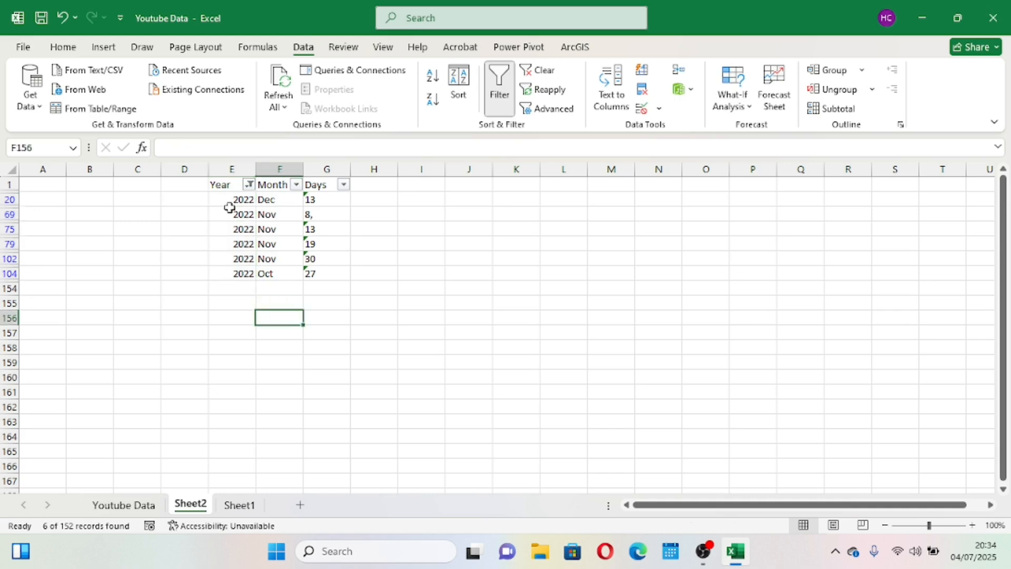
- Change the Year filter to show only the 2023 rows
click(249, 184)
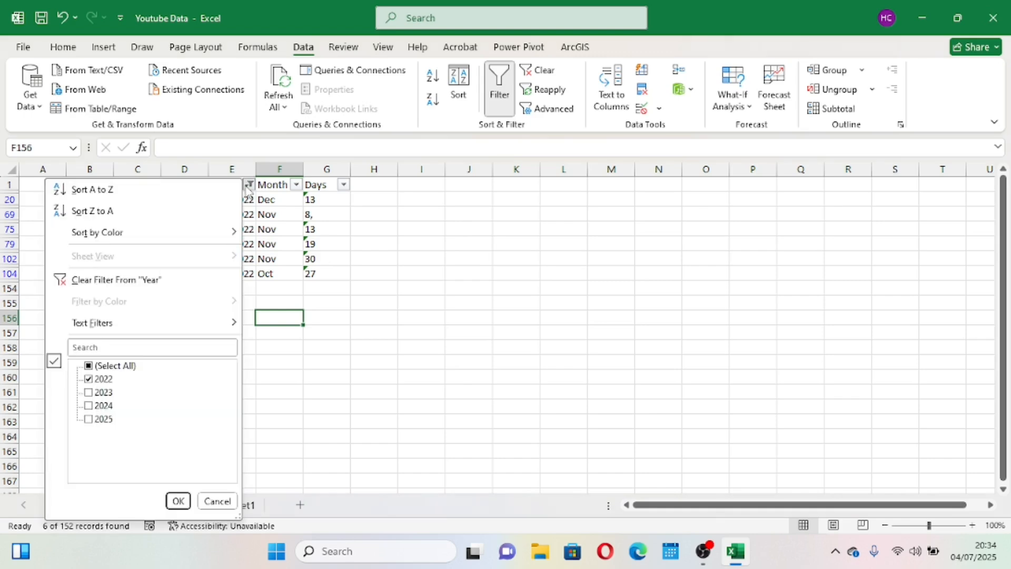
click(89, 392)
click(89, 381)
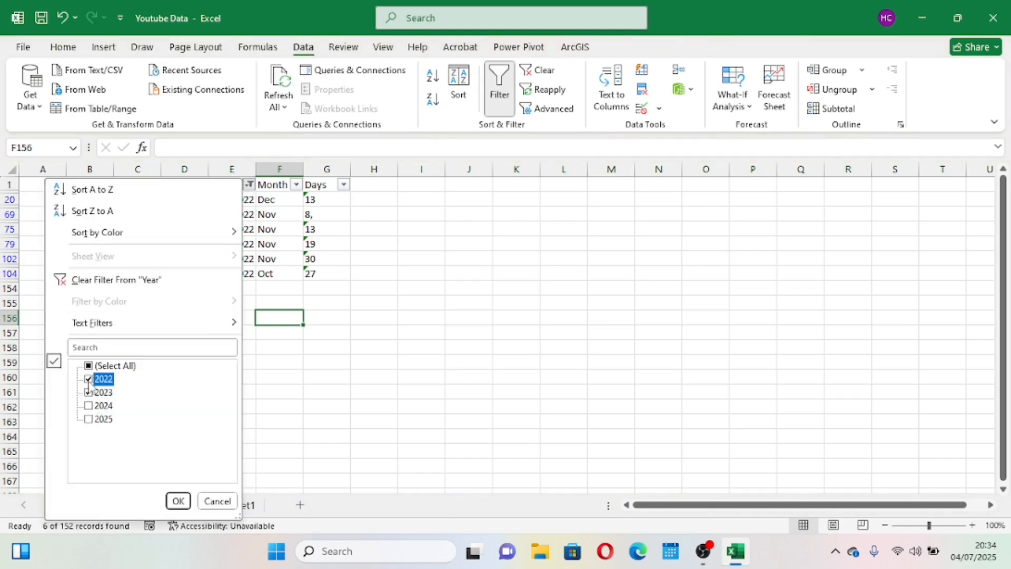
click(178, 500)
scroll(232, 332, down, 2)
scroll(221, 221, up, 2)
- Convert the year in E5 to a number, fill it down all the filtered 2023 rows, and check the column
click(226, 198)
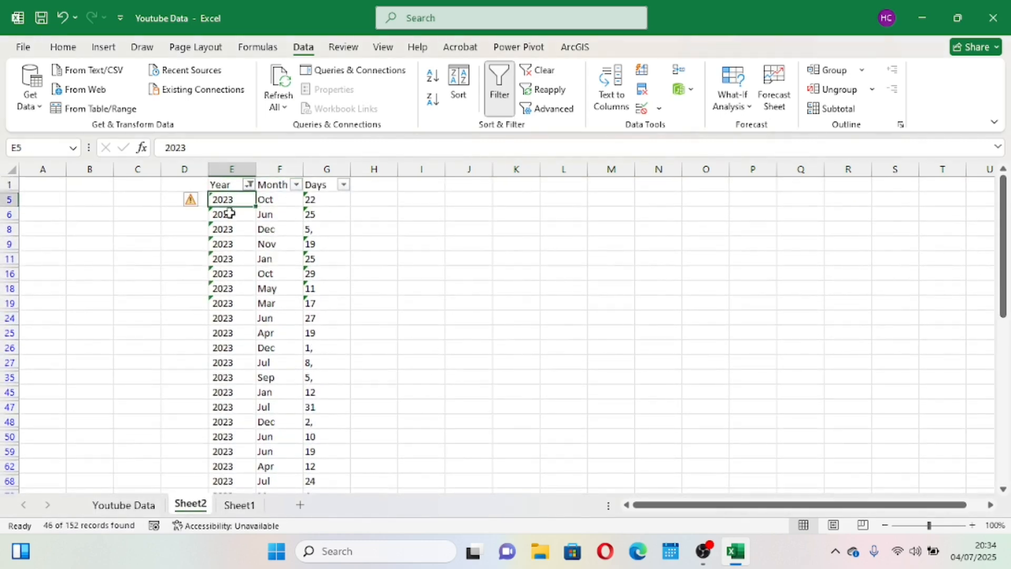
click(193, 200)
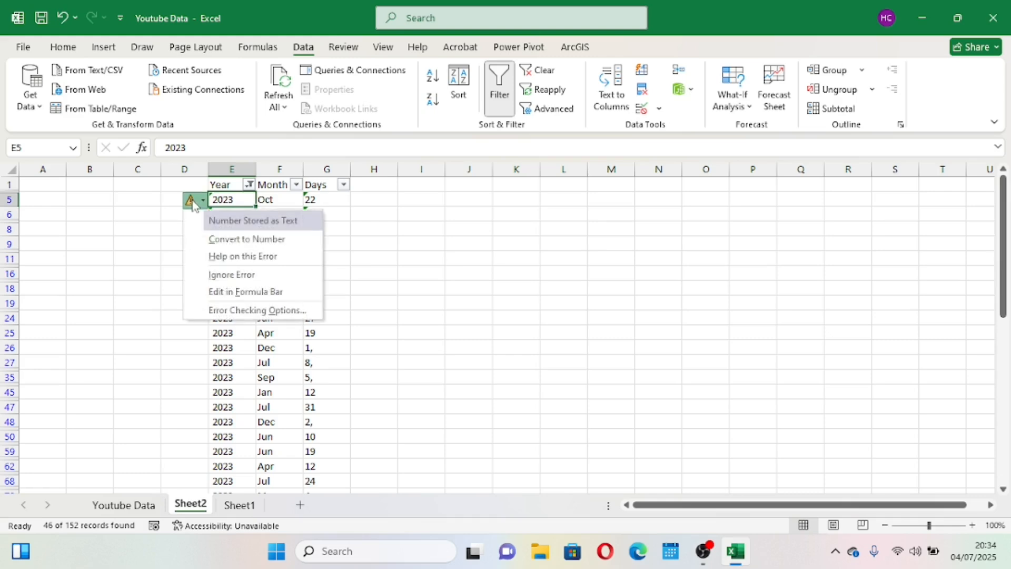
click(271, 240)
double_click(256, 206)
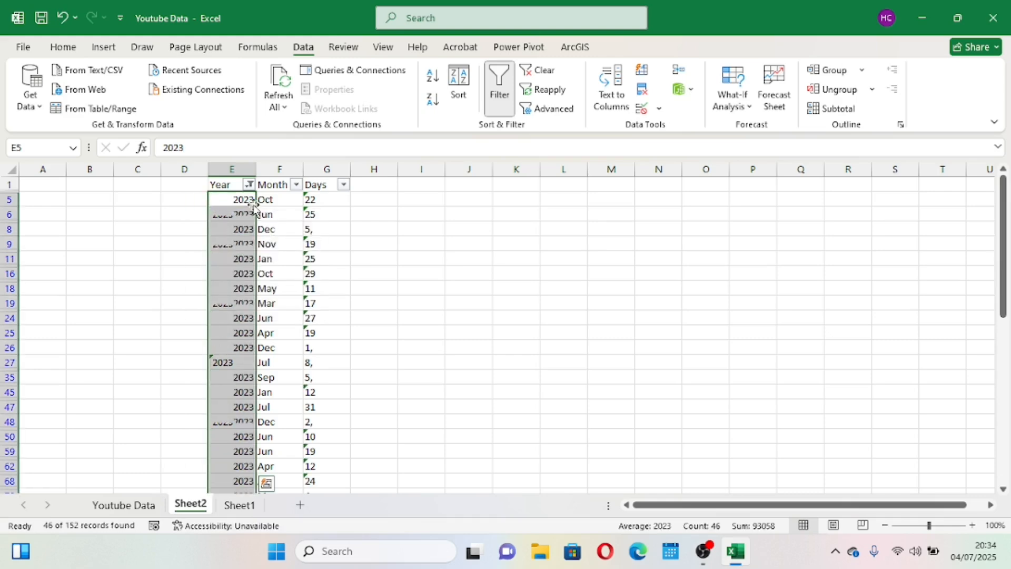
scroll(242, 342, down, 11)
scroll(246, 377, up, 12)
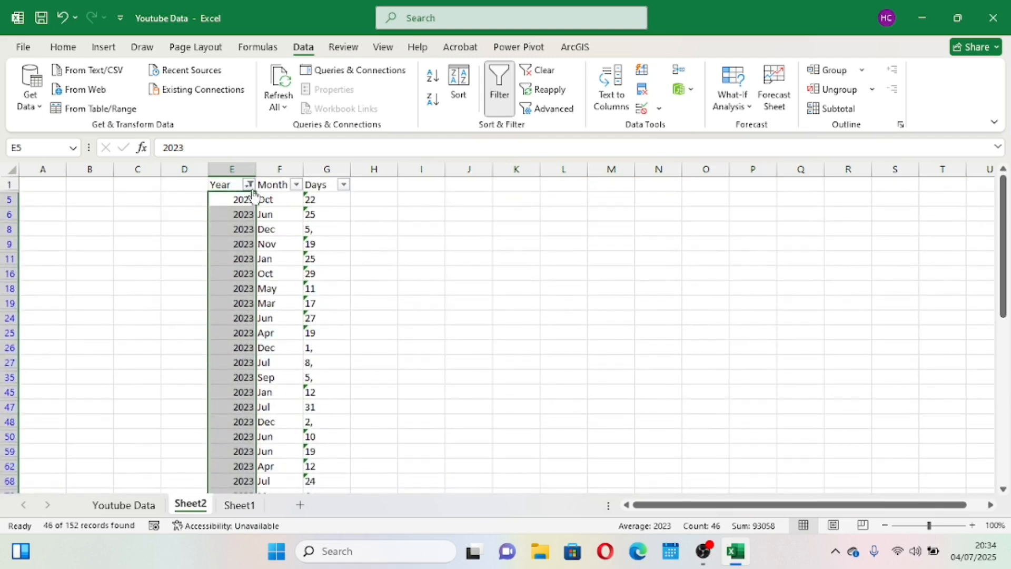
- Set the Year filter to show all years again
click(249, 184)
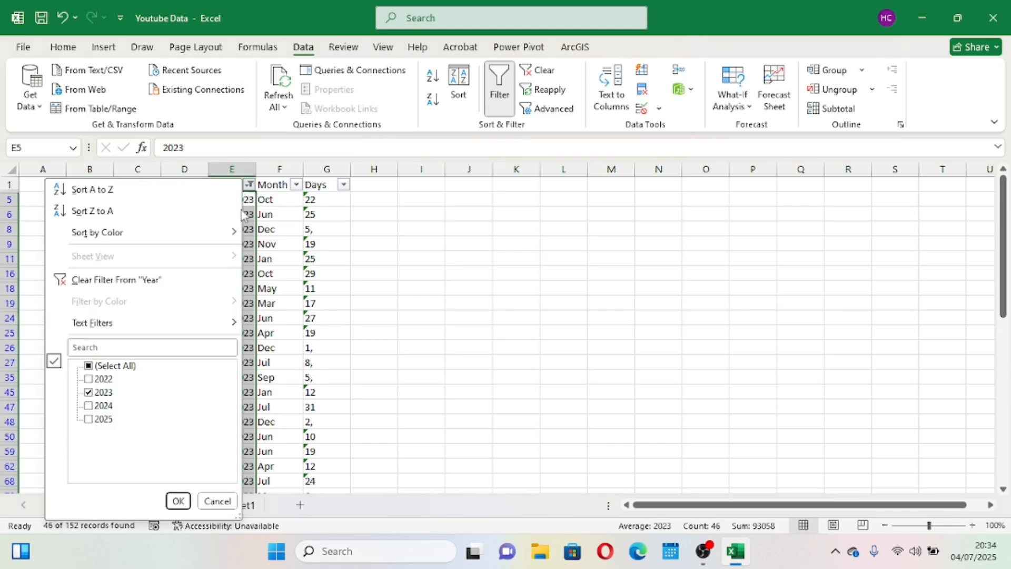
click(88, 365)
click(178, 501)
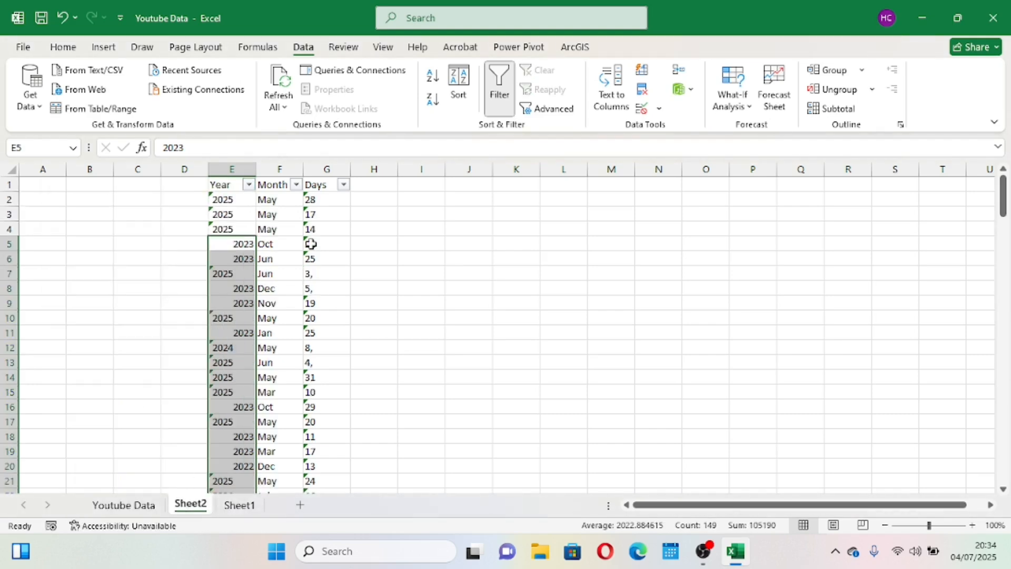
- View the error options for the day value in G2 without applying any
click(329, 212)
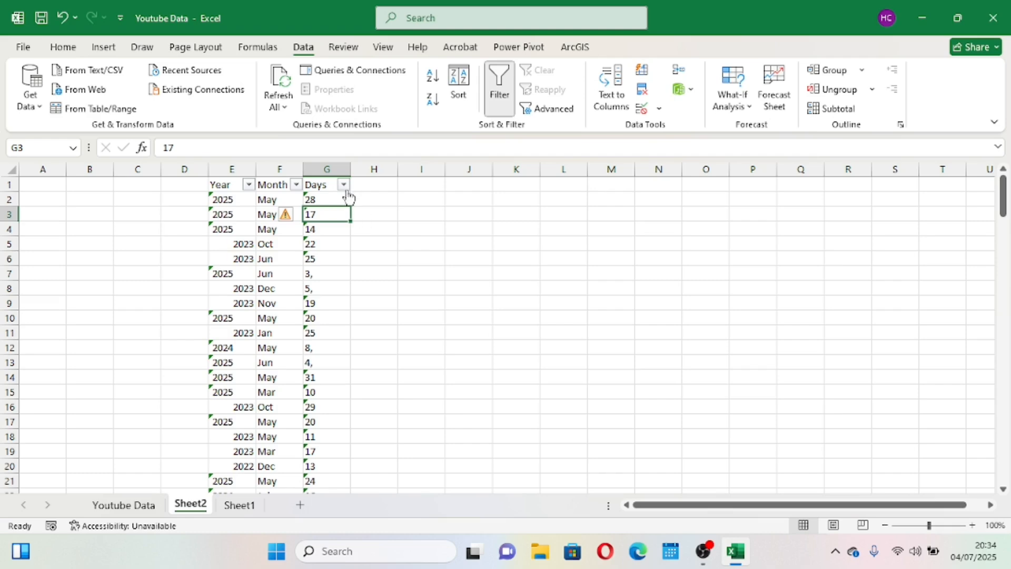
click(327, 199)
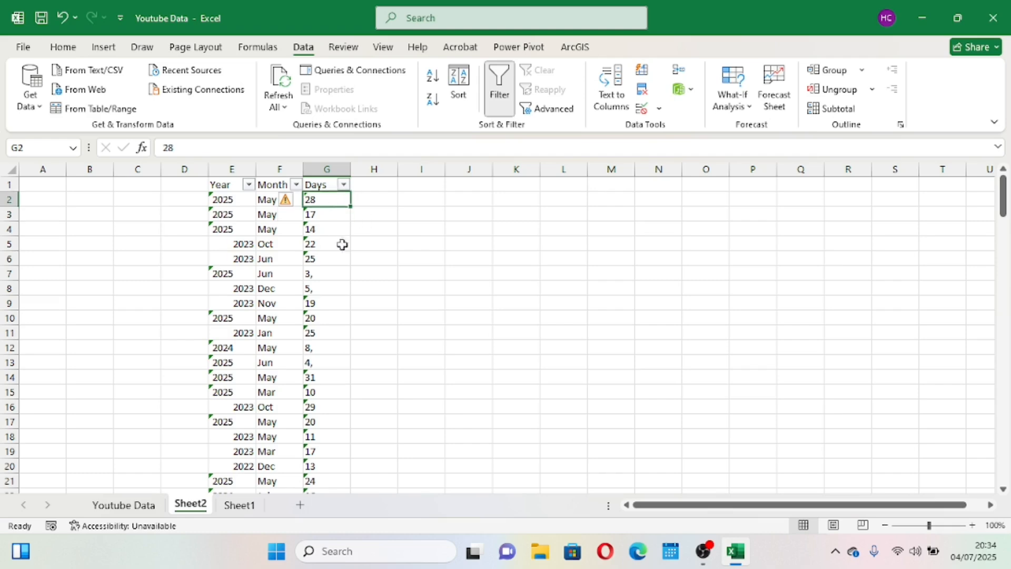
click(286, 201)
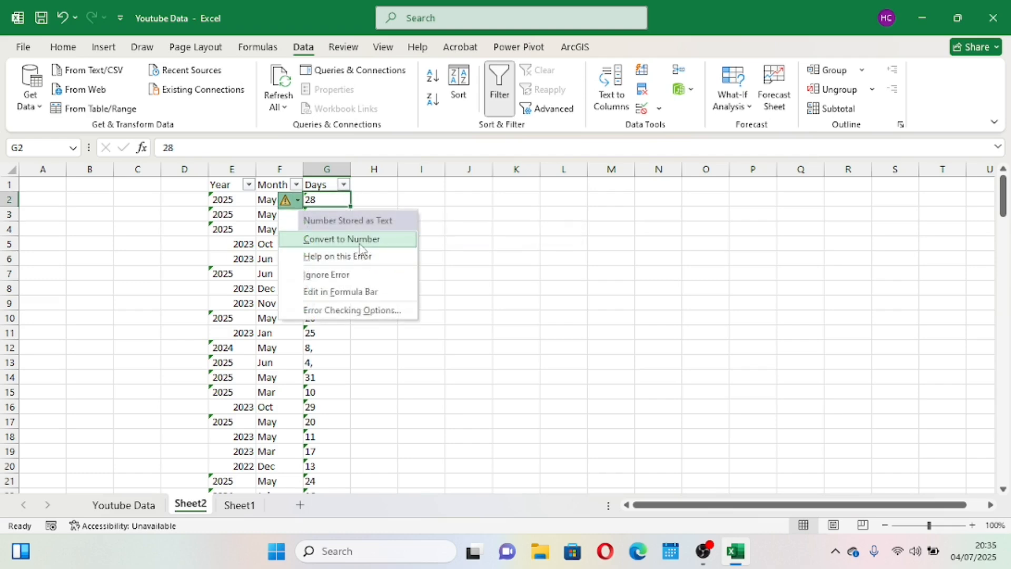
drag(447, 242, 346, 191)
- Look through the list of day values in the Days filter for entries with a trailing comma, leaving the filter unchanged
click(345, 185)
scroll(278, 372, down, 3)
scroll(250, 452, down, 5)
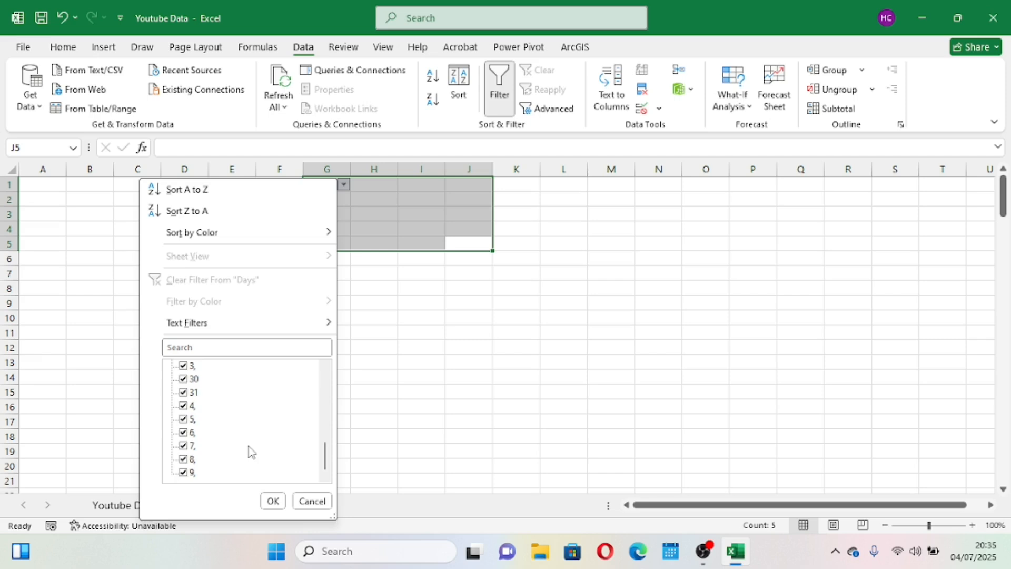
scroll(250, 451, up, 10)
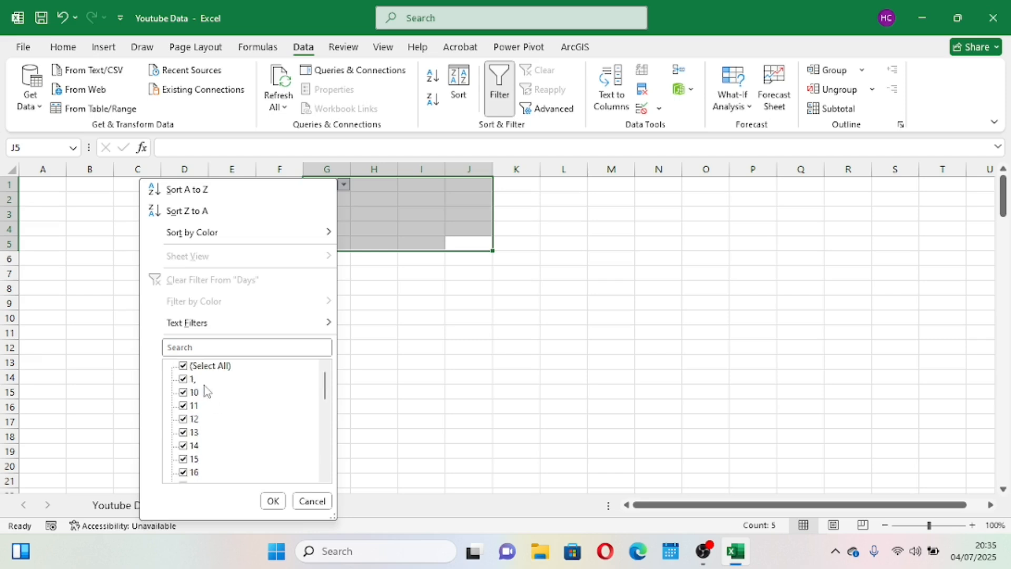
scroll(239, 423, down, 10)
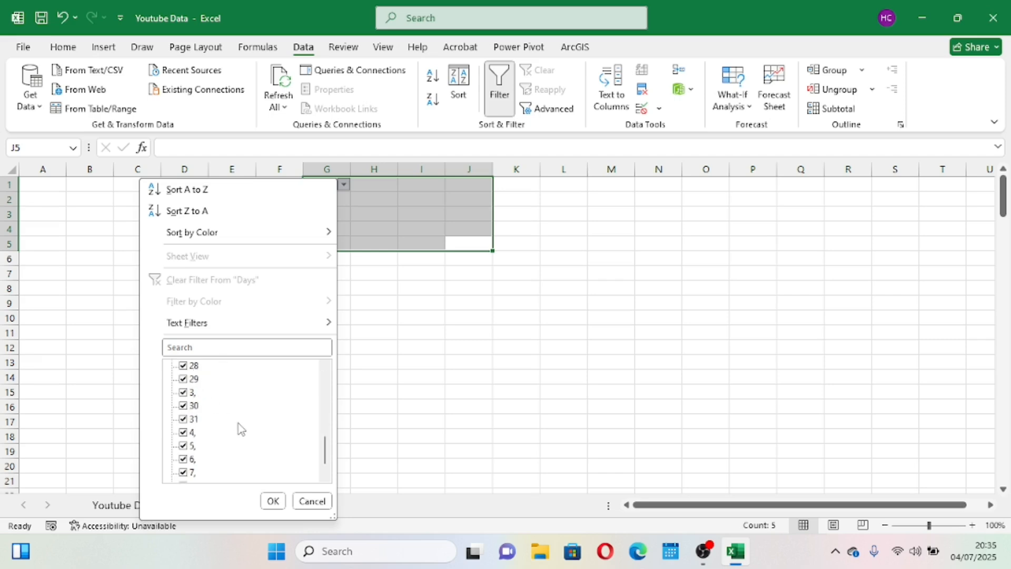
scroll(239, 424, up, 10)
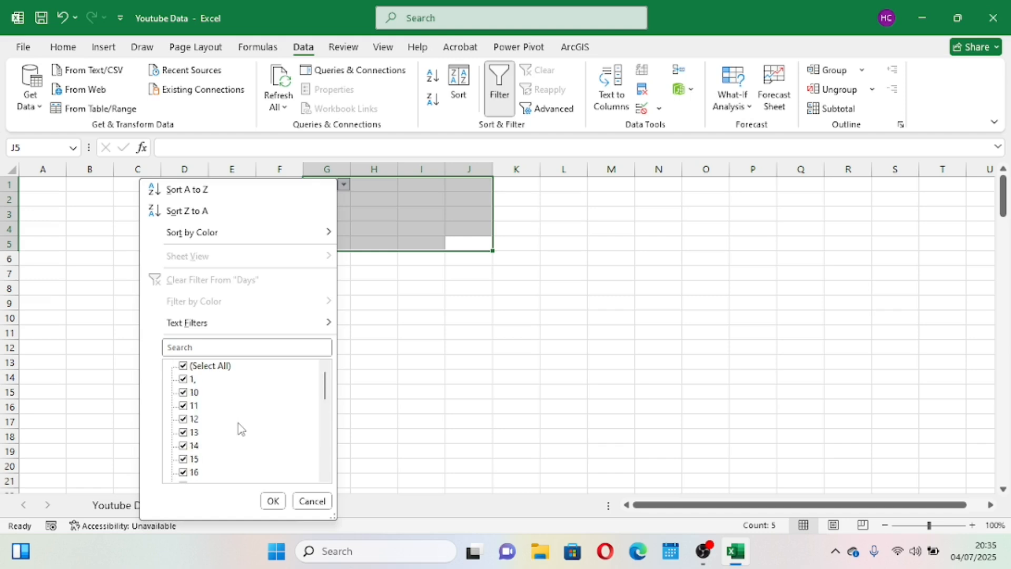
click(403, 337)
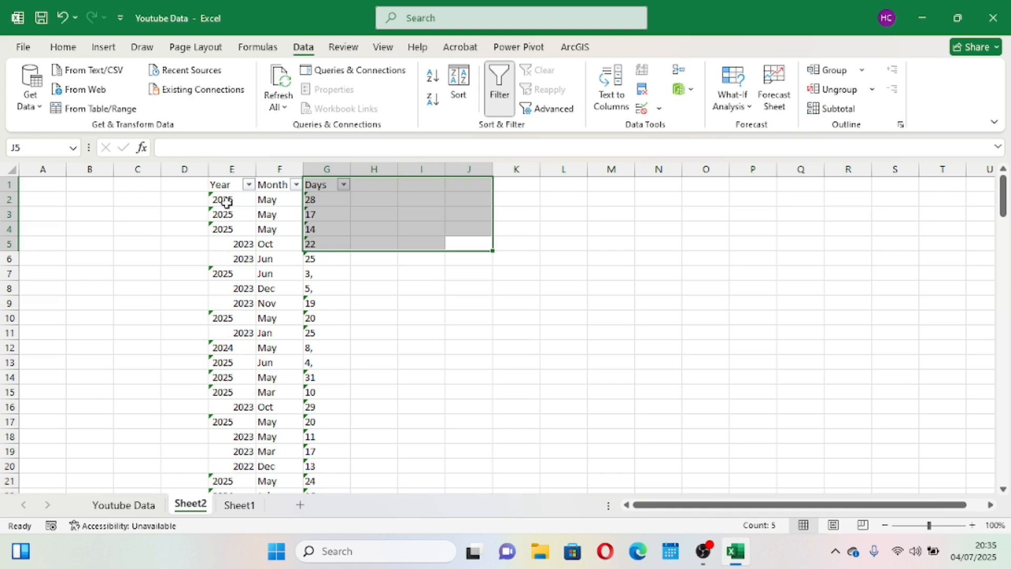
- Filter the Days column to show only the rows with the value "1,"
click(343, 185)
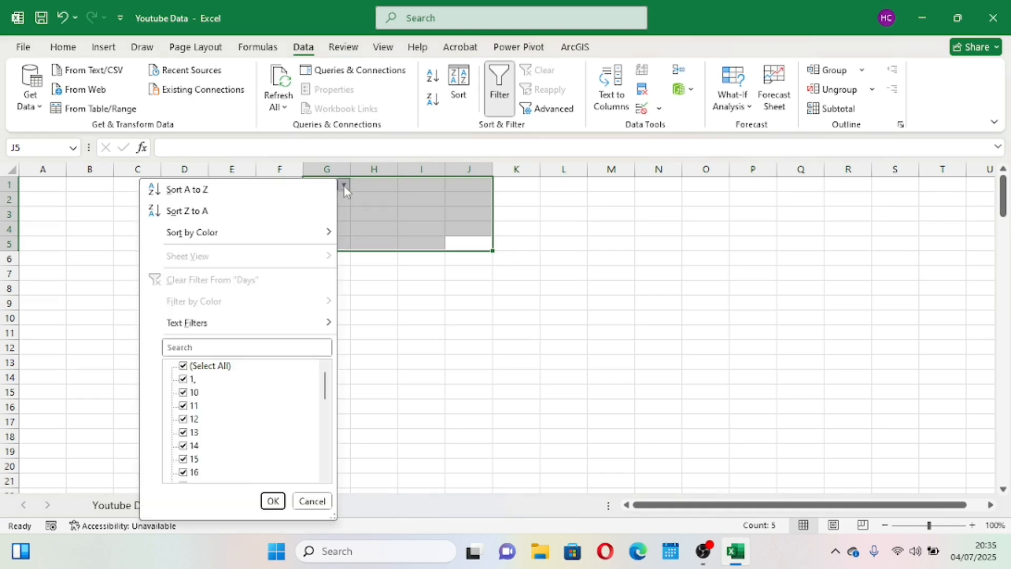
click(185, 366)
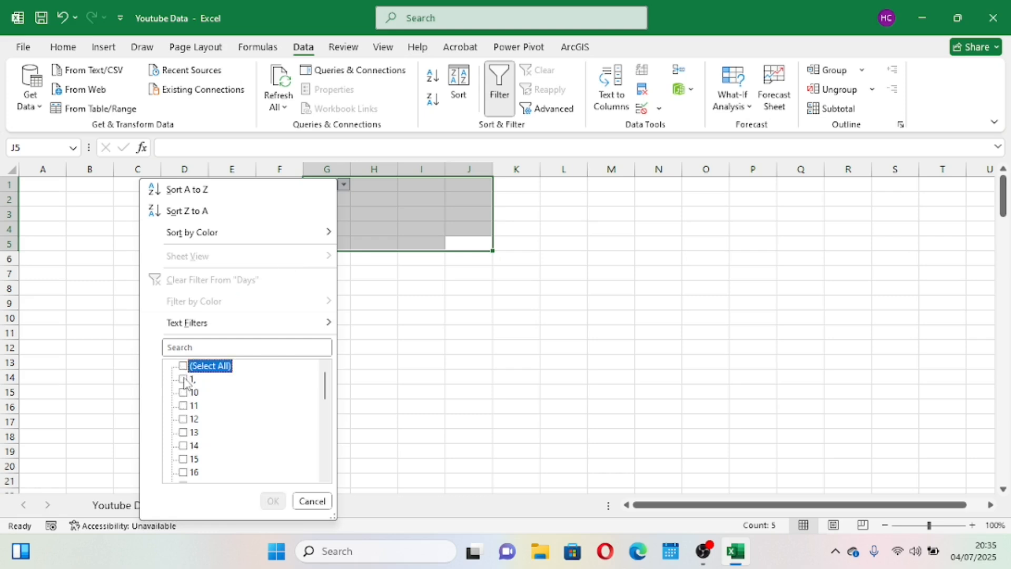
click(184, 380)
click(272, 501)
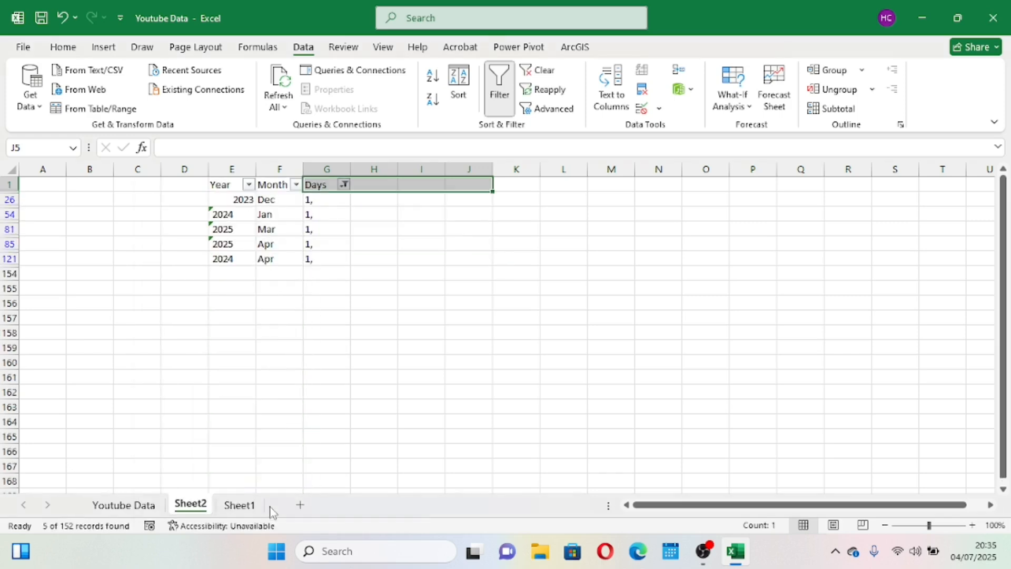
- Remove the comma from G26 so it reads 1, and fill that value down the filtered Days cells to G121
click(330, 202)
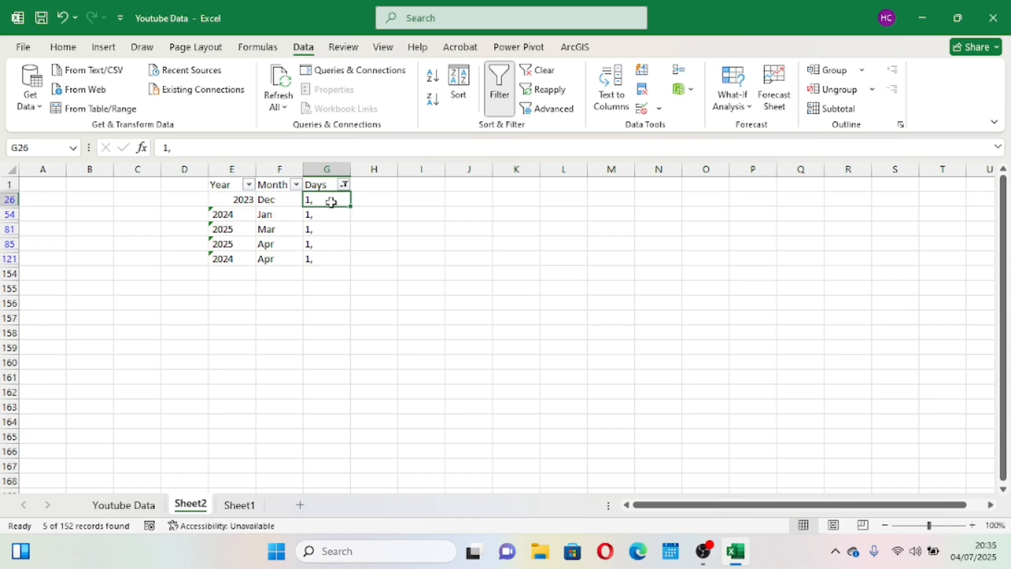
double_click(331, 202)
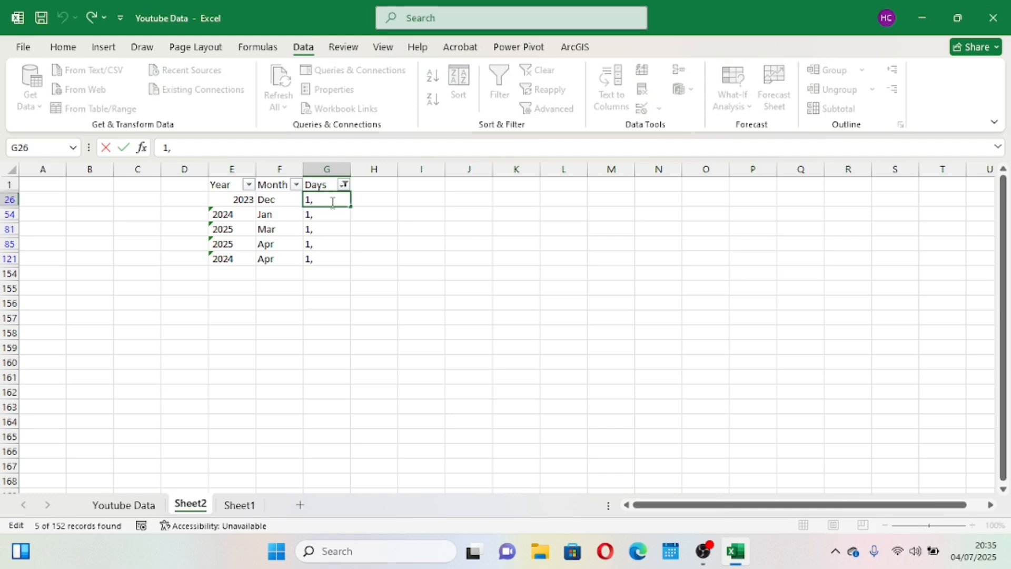
click(361, 220)
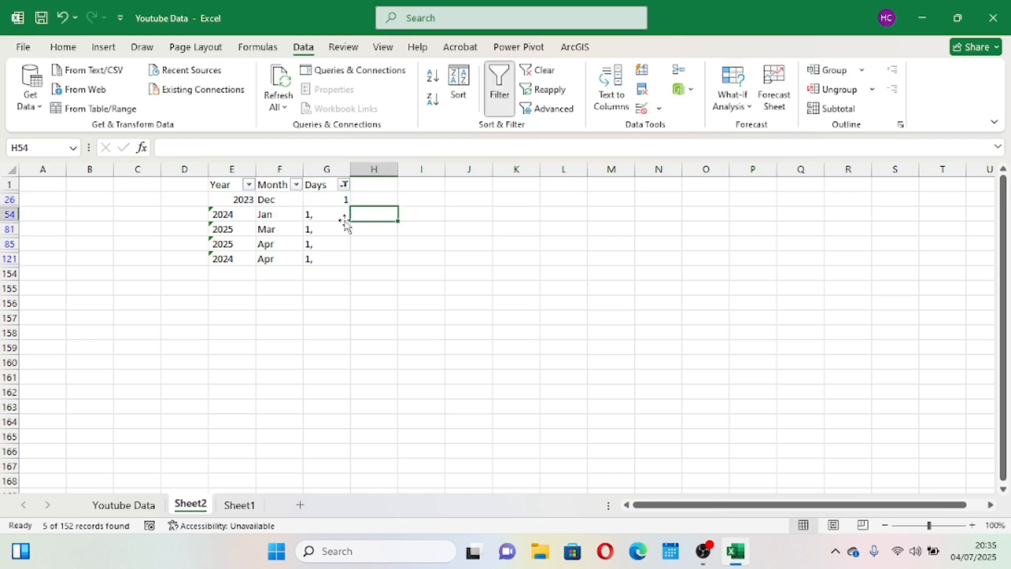
click(333, 203)
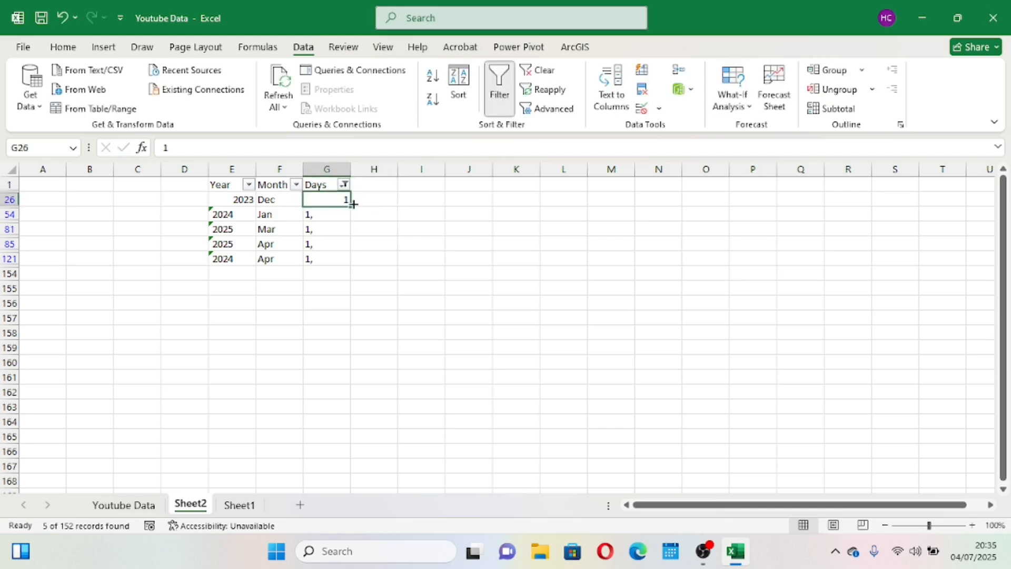
drag(351, 203, 350, 262)
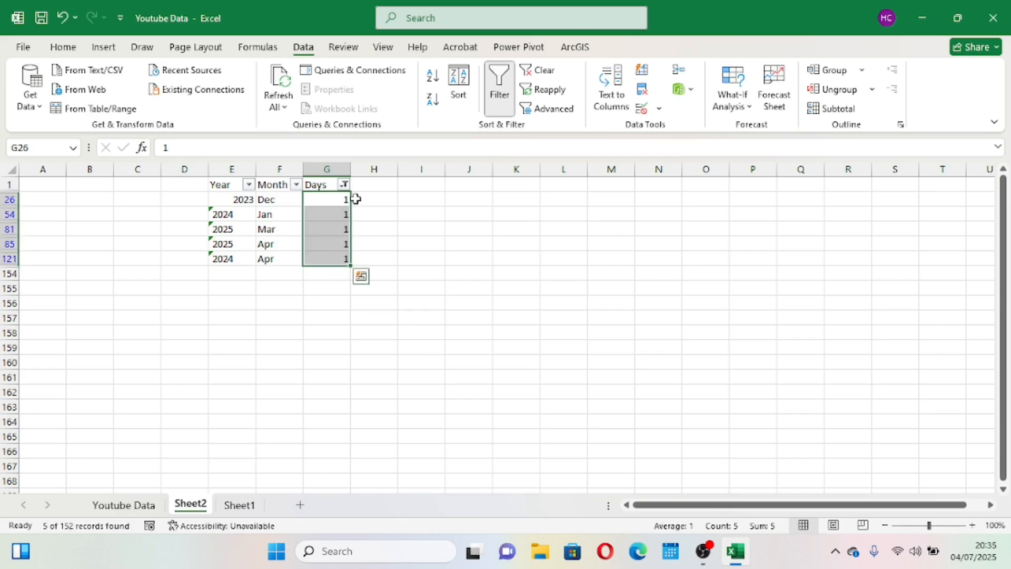
- Change the Days filter to show only the rows with day 10
click(345, 184)
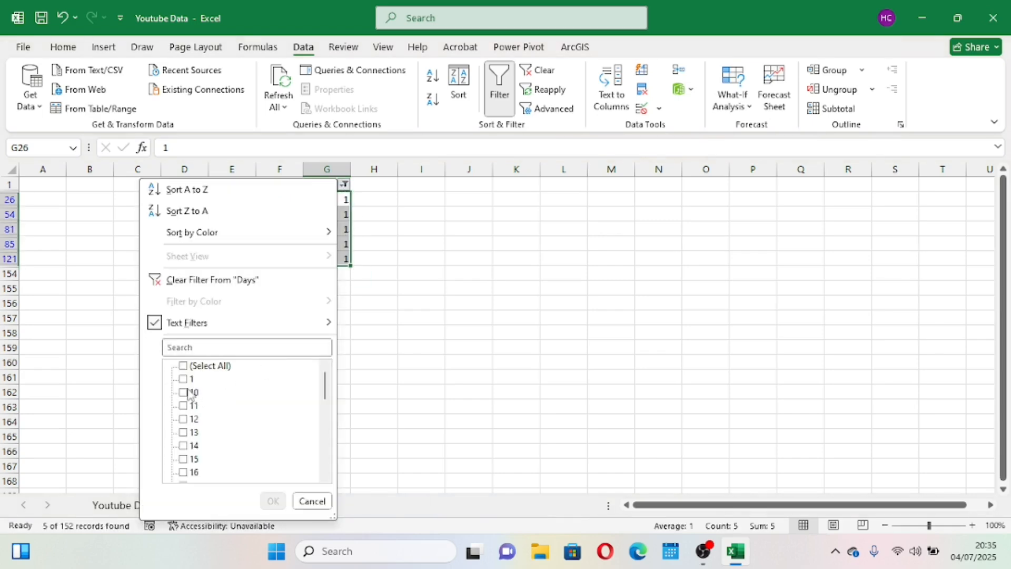
click(185, 393)
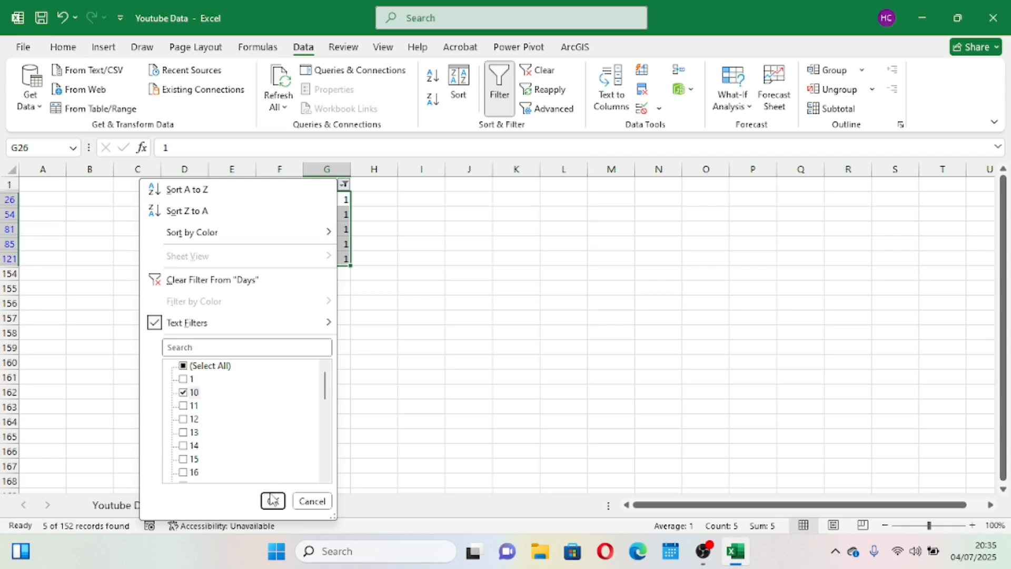
click(273, 500)
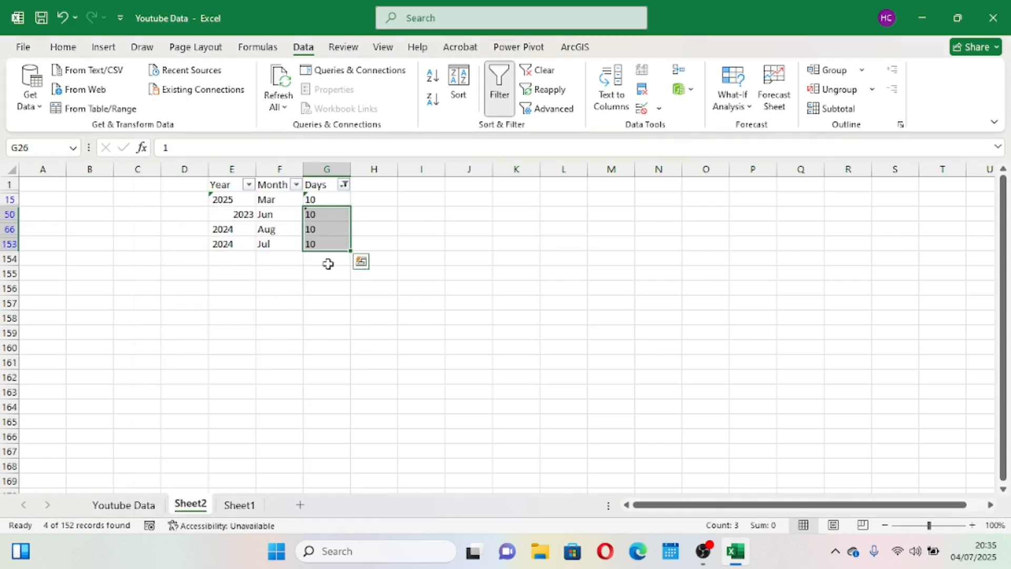
- Convert the day in G15 to a number and fill 10 down the filtered Days cells to G153
click(321, 208)
click(316, 197)
click(285, 202)
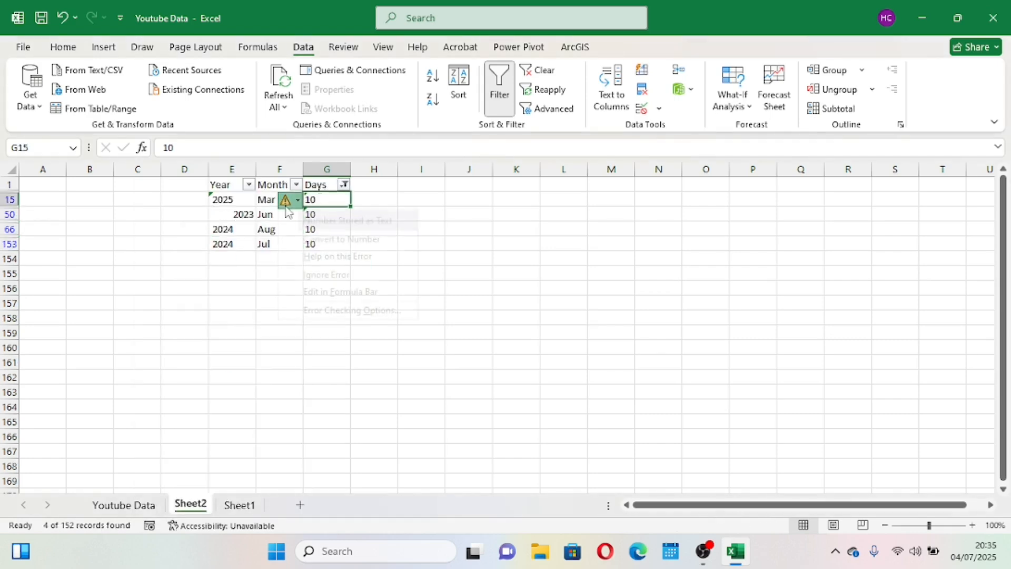
click(338, 240)
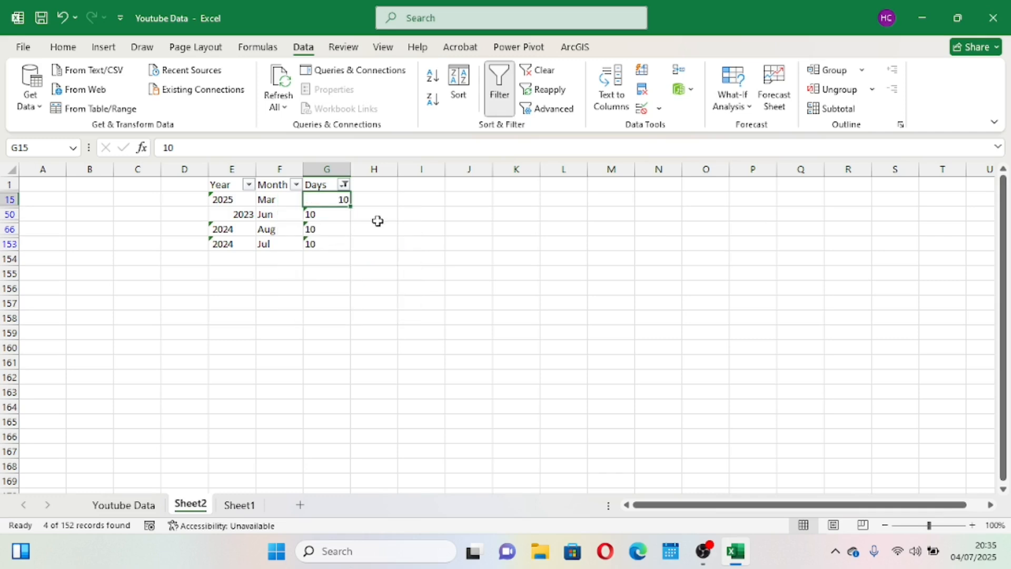
drag(349, 205, 350, 246)
- Set the Days filter to show all days again
drag(390, 214, 344, 184)
click(344, 184)
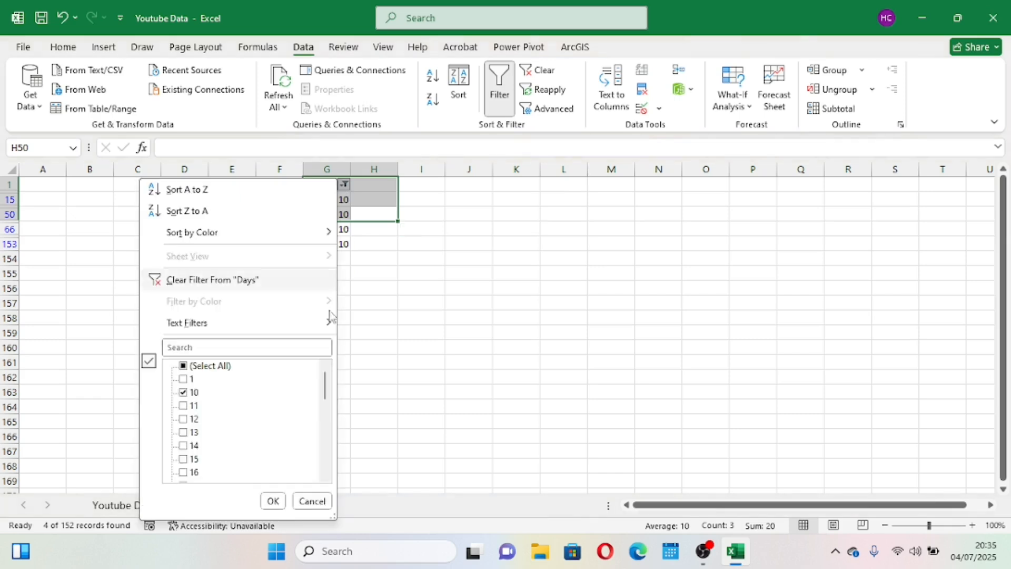
click(184, 366)
click(272, 500)
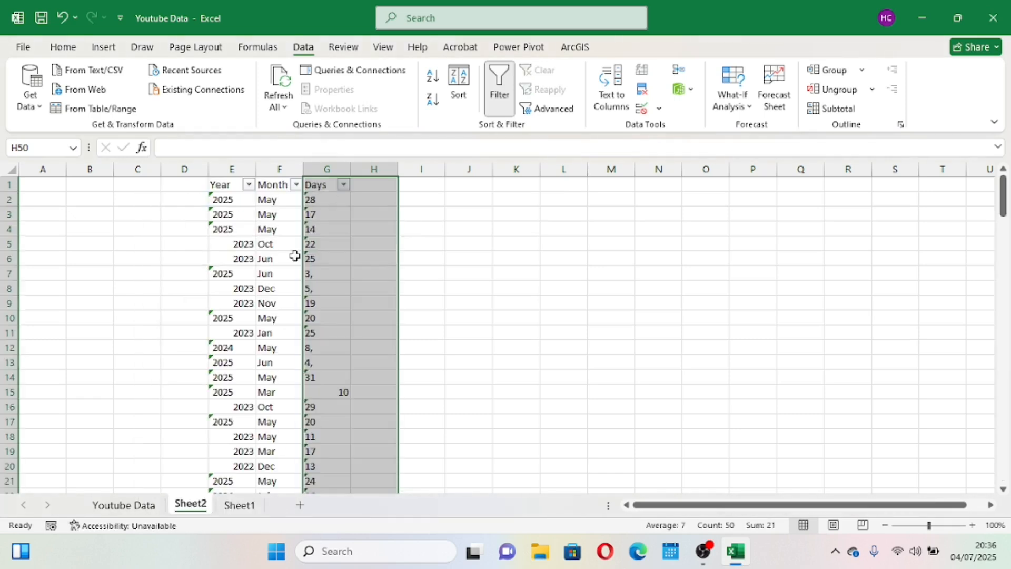
- Examine the Year column on Sheet2 and the values listed in its filter for years still stored as text
scroll(355, 255, down, 2)
scroll(355, 255, up, 2)
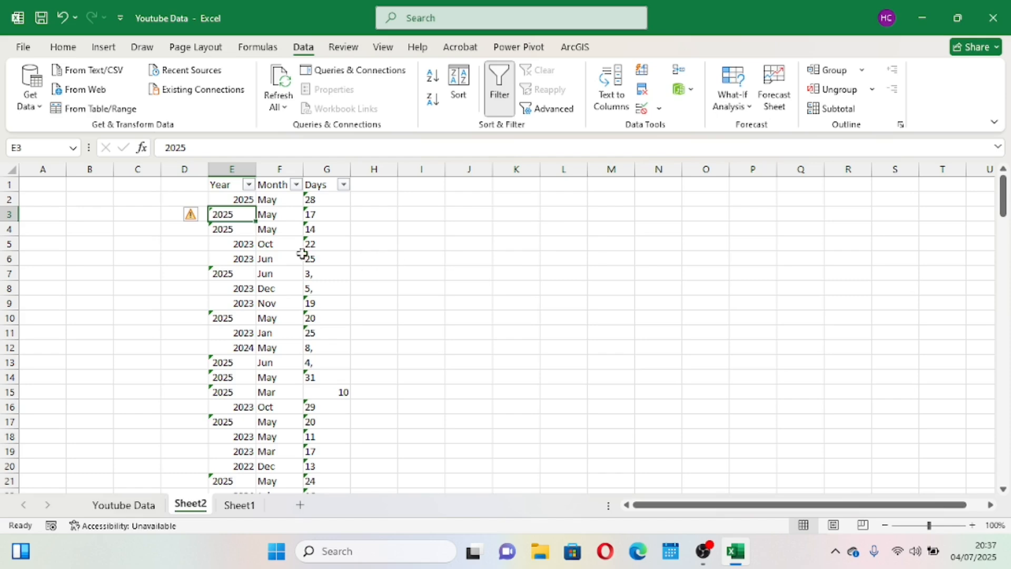
click(249, 184)
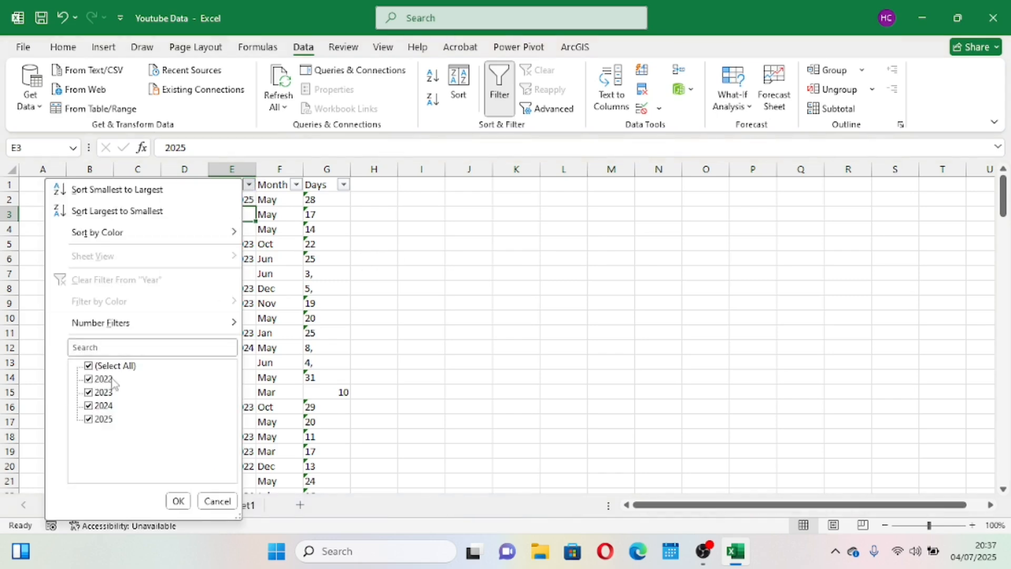
click(178, 501)
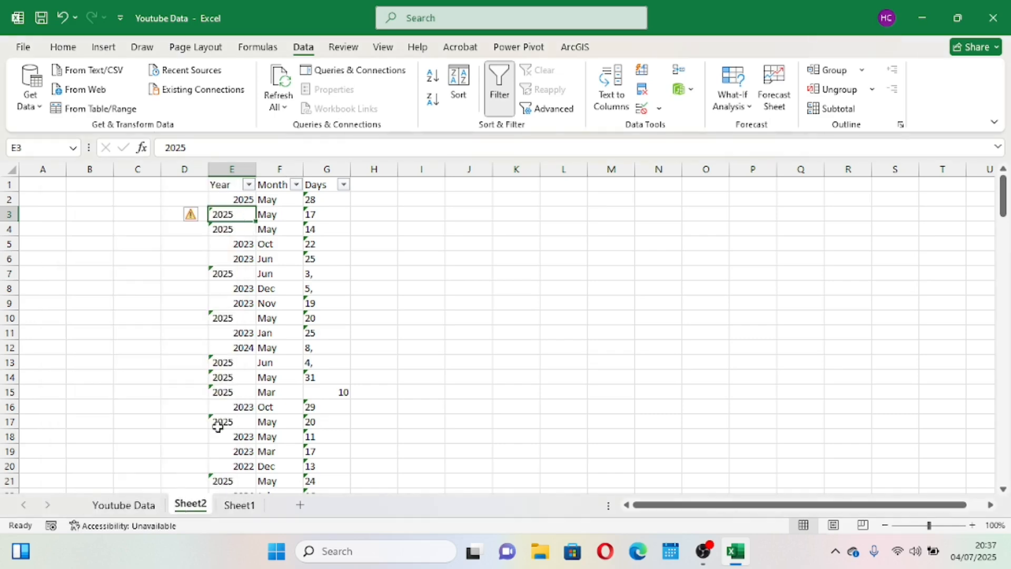
scroll(218, 426, down, 6)
scroll(217, 426, down, 4)
scroll(217, 423, up, 11)
click(248, 184)
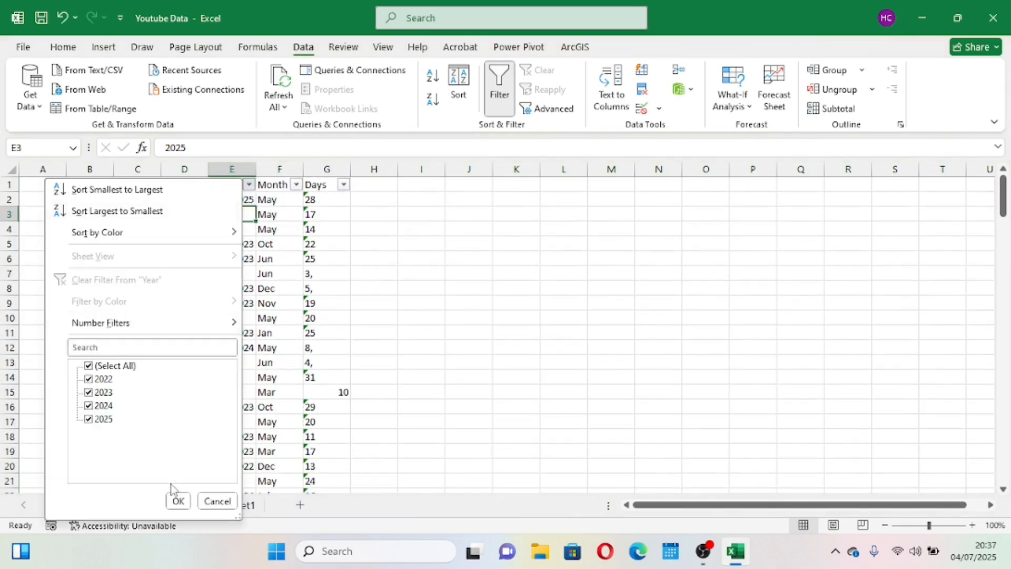
click(178, 500)
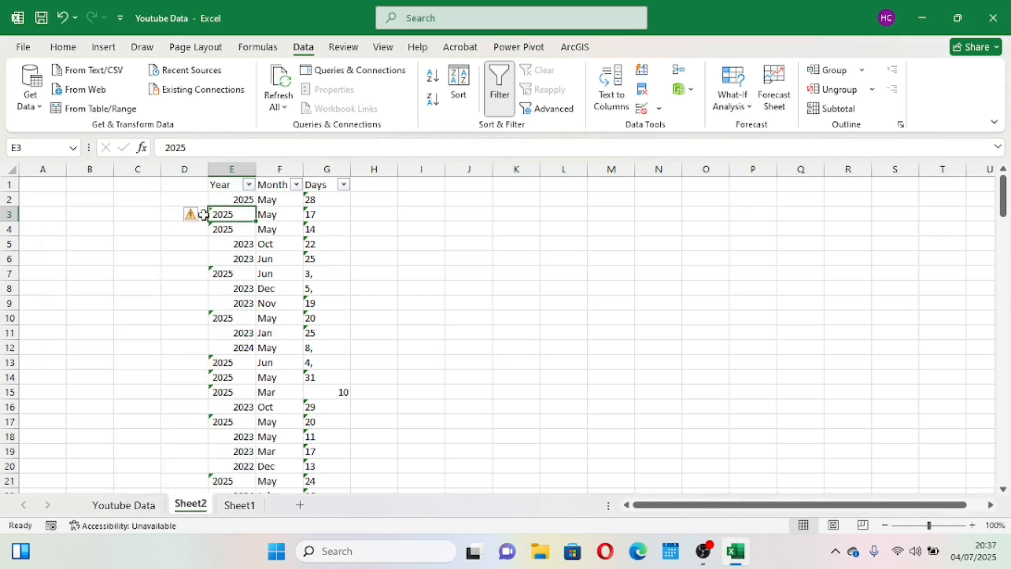
click(248, 186)
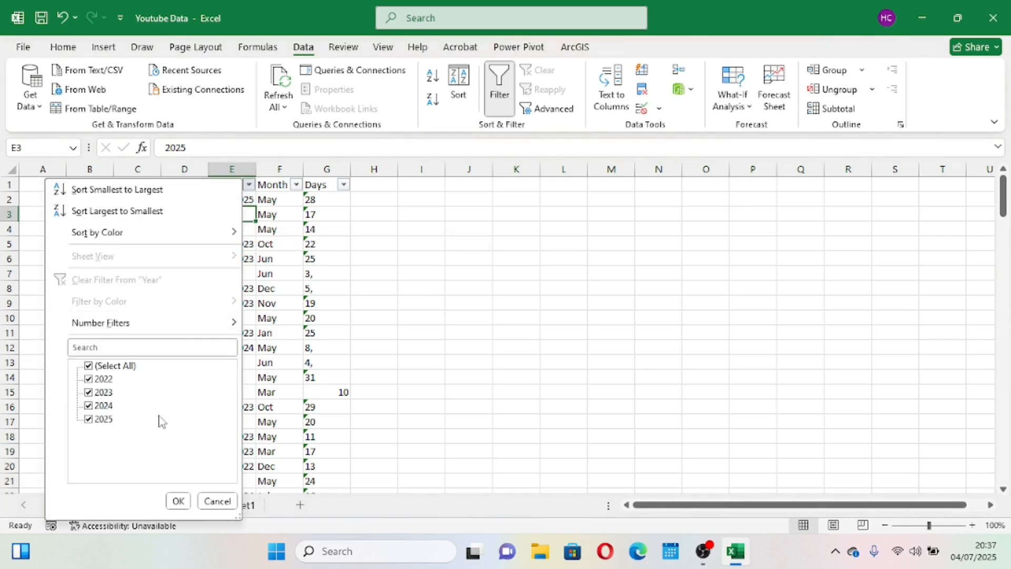
click(178, 500)
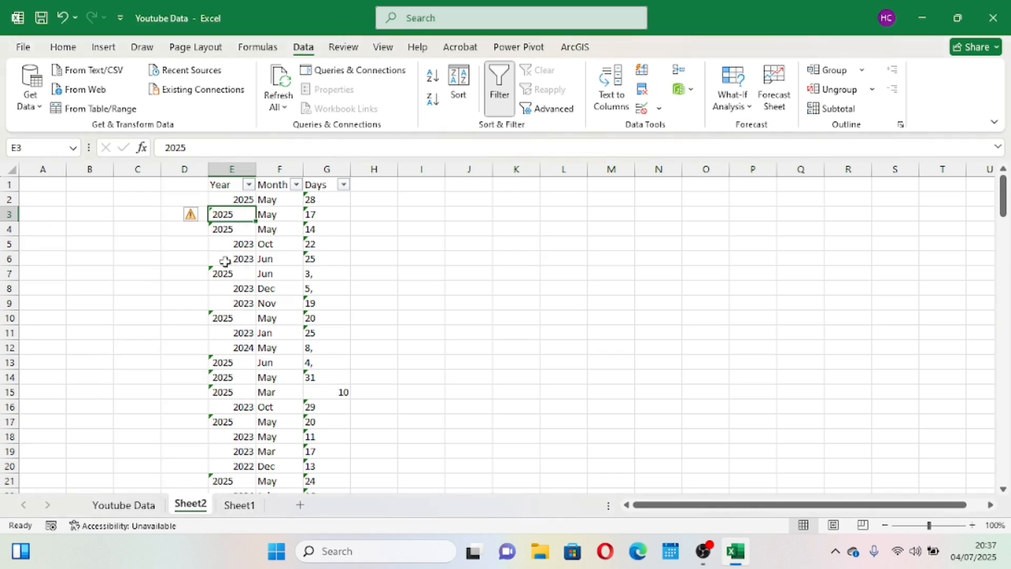
- Convert the year stored as text in E3 to a number
click(194, 216)
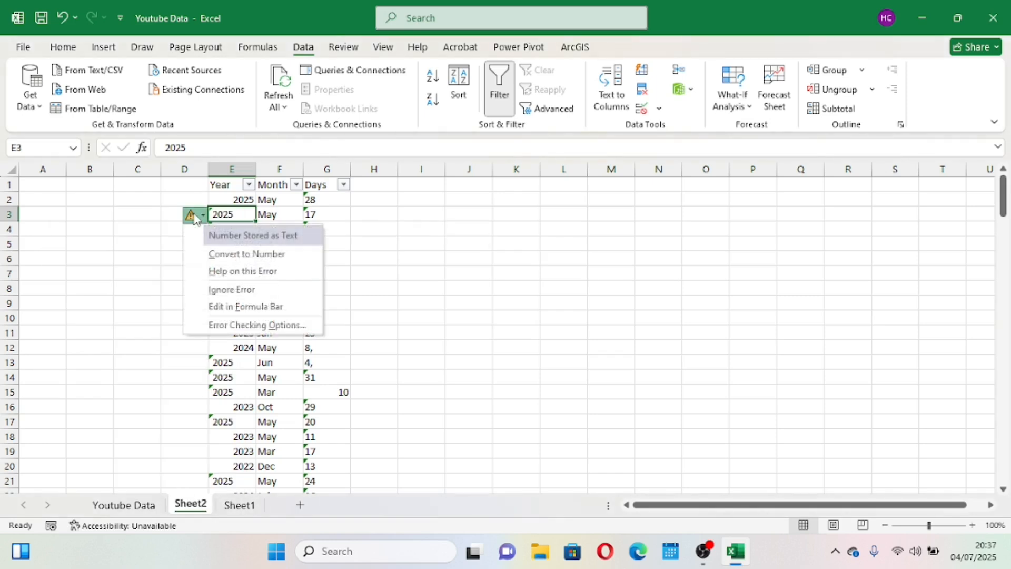
click(237, 254)
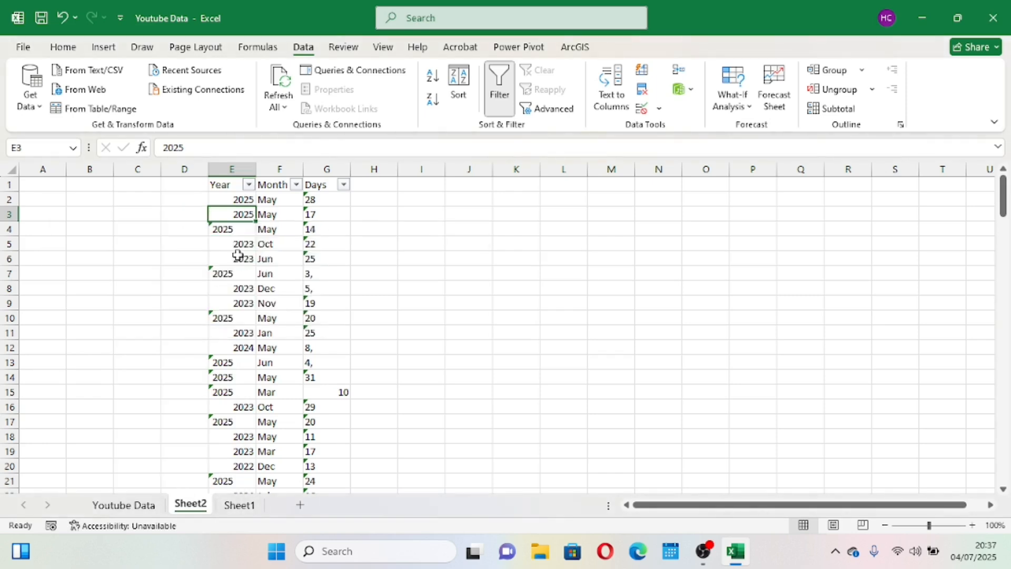
- Try filling 2025 from E3 down the unfiltered Year column, and undo the fill
double_click(255, 222)
scroll(209, 413, down, 15)
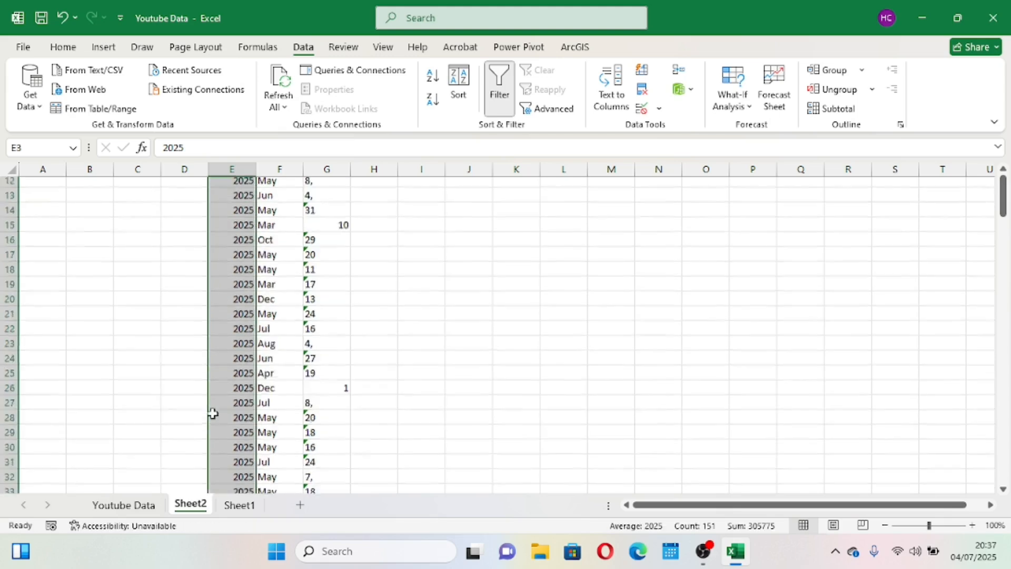
scroll(212, 413, down, 20)
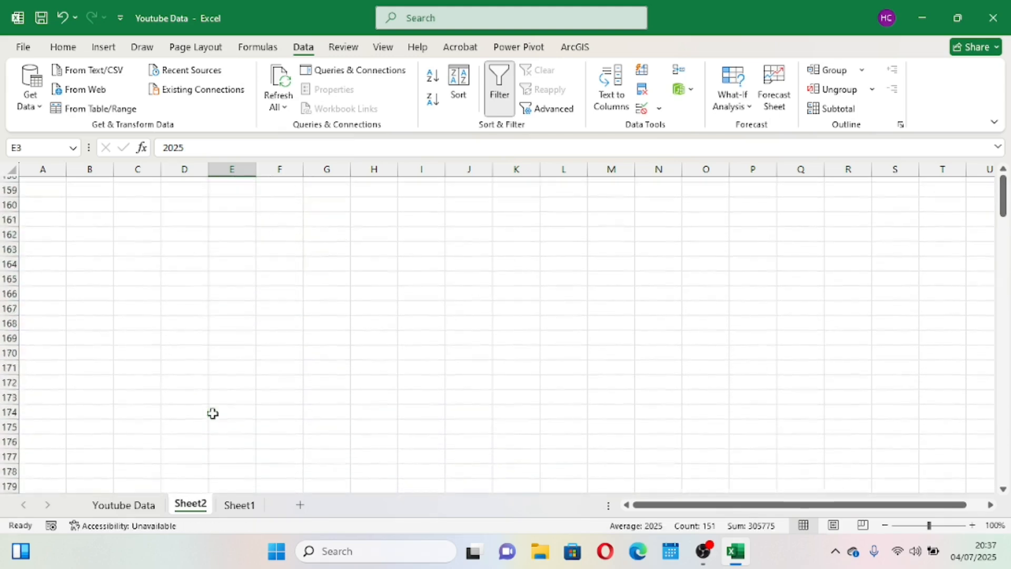
scroll(213, 413, up, 20)
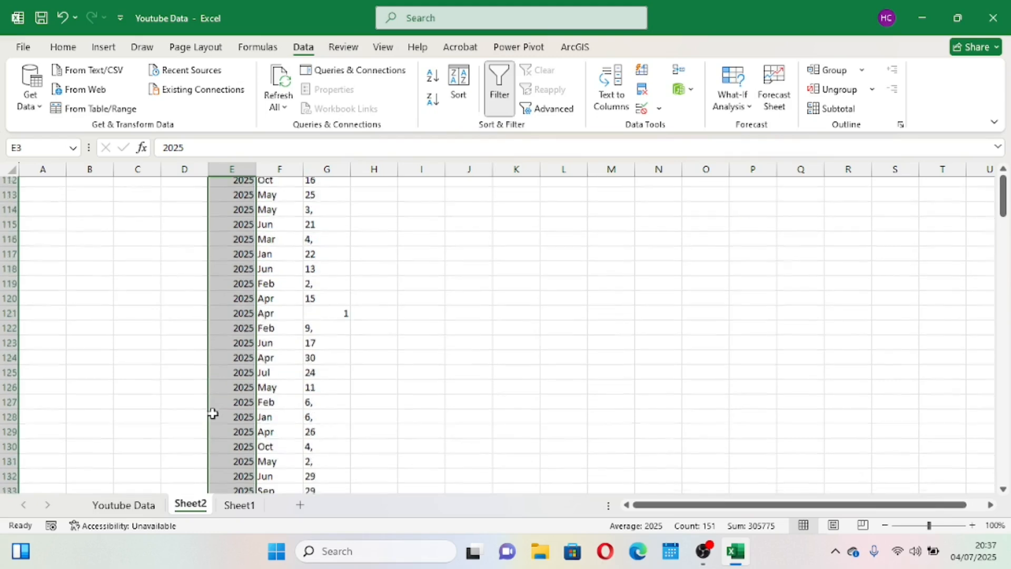
scroll(269, 225, up, 17)
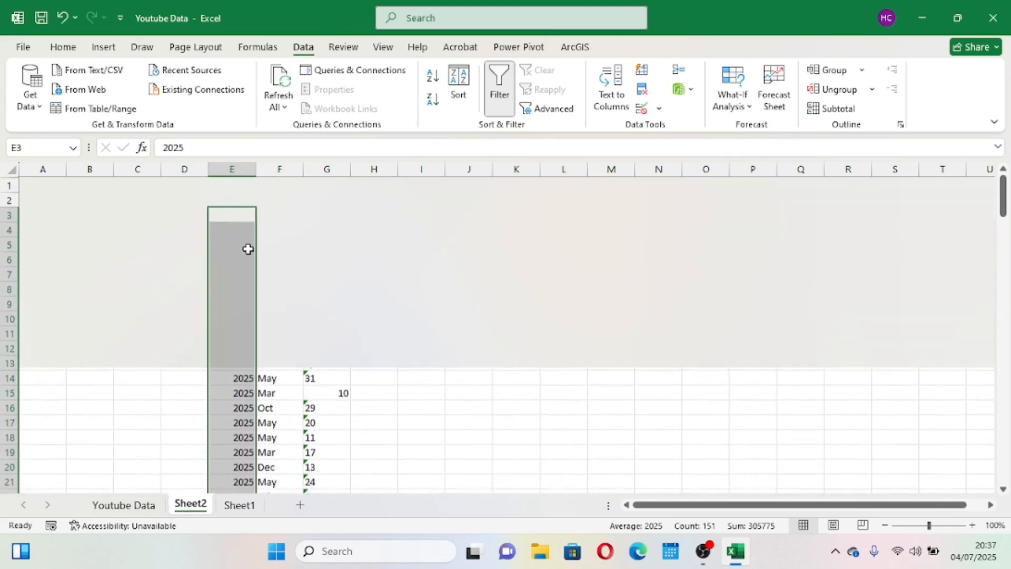
click(249, 185)
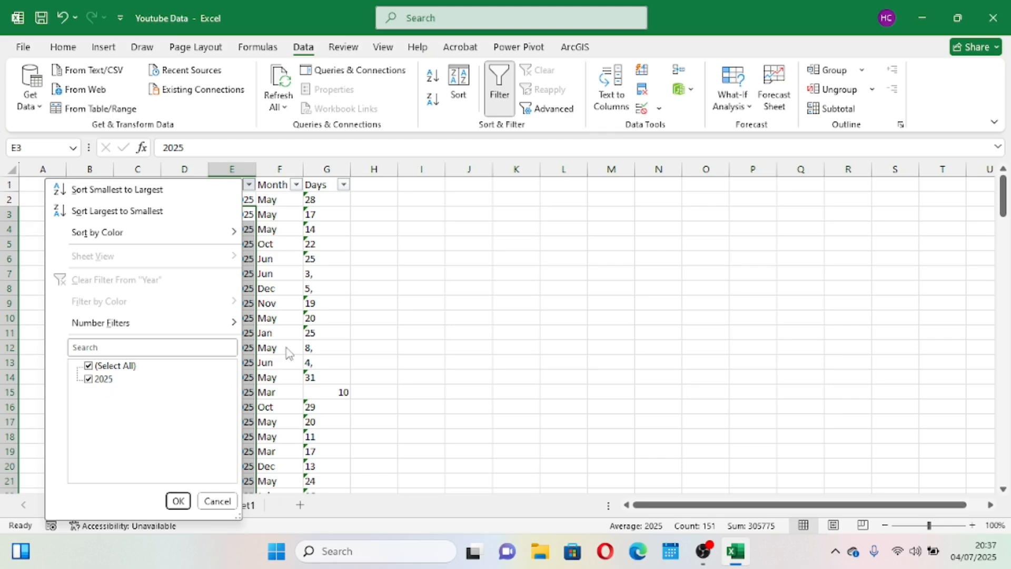
click(178, 501)
click(55, 18)
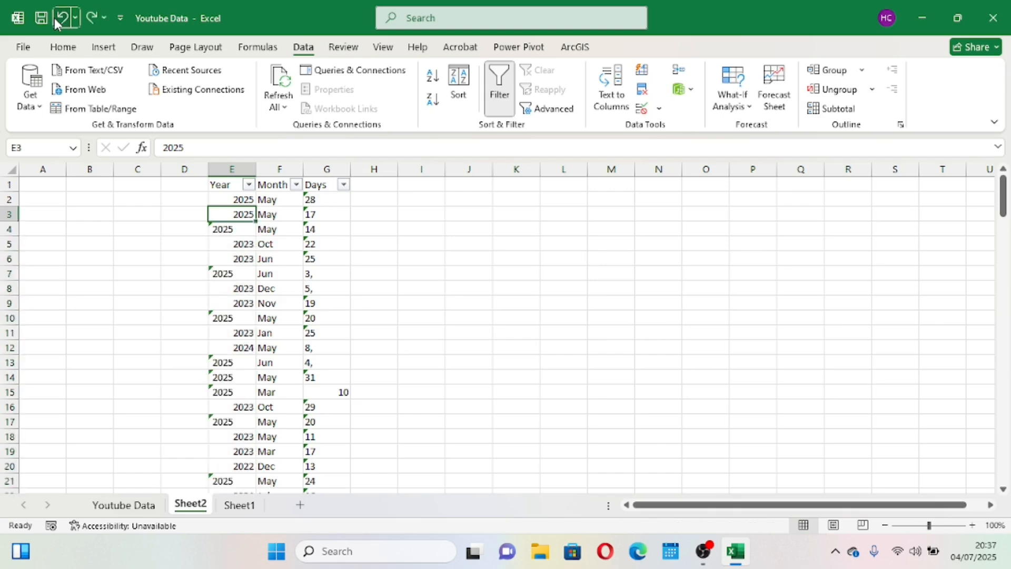
- Check the Year filter's values and examine the cleaned Year, Month and Days columns down Sheet2
click(249, 184)
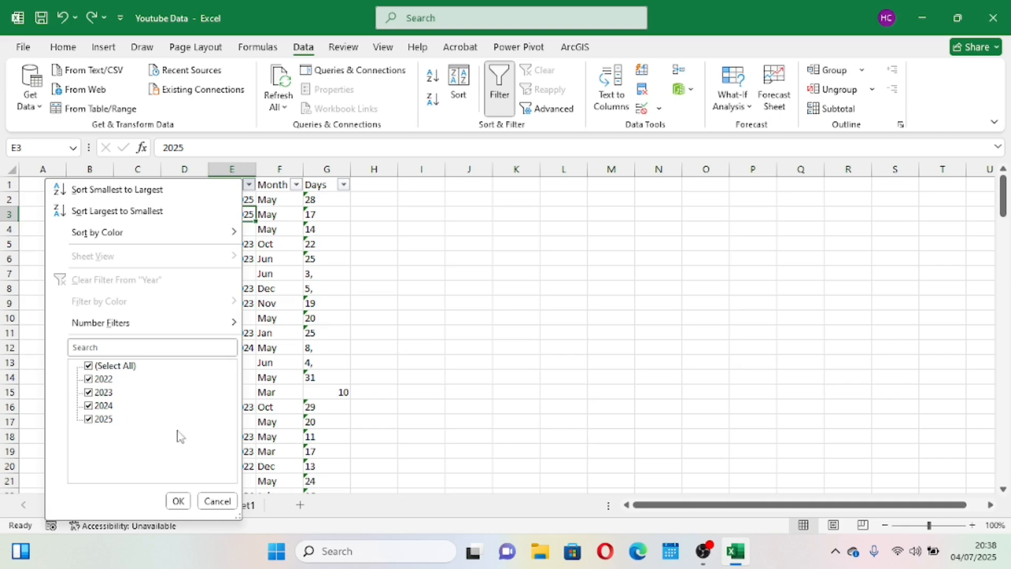
click(178, 501)
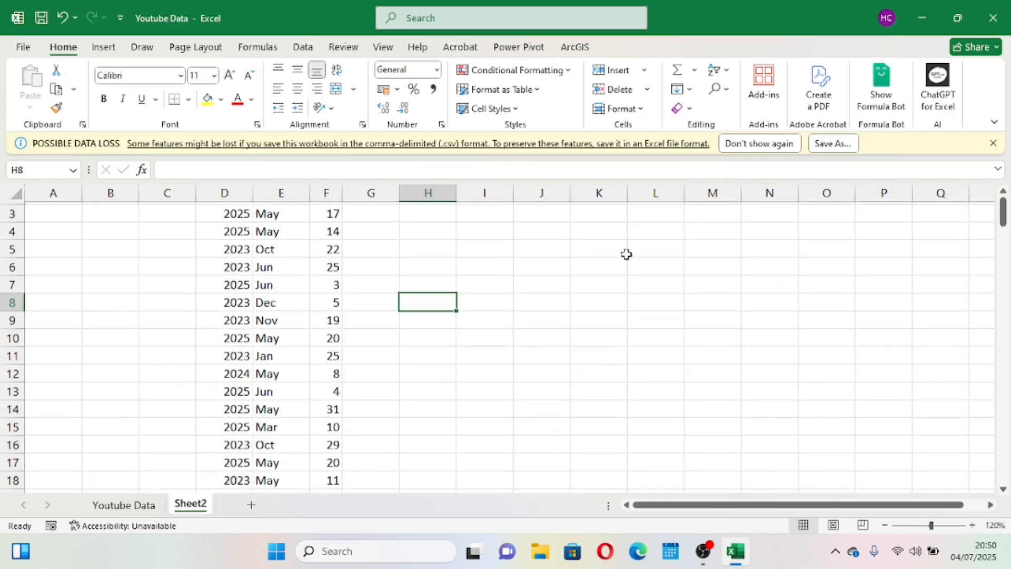
scroll(625, 253, up, 1)
scroll(625, 254, down, 1)
scroll(625, 254, up, 1)
scroll(331, 318, down, 3)
scroll(330, 317, down, 18)
scroll(330, 317, down, 3)
scroll(330, 317, up, 20)
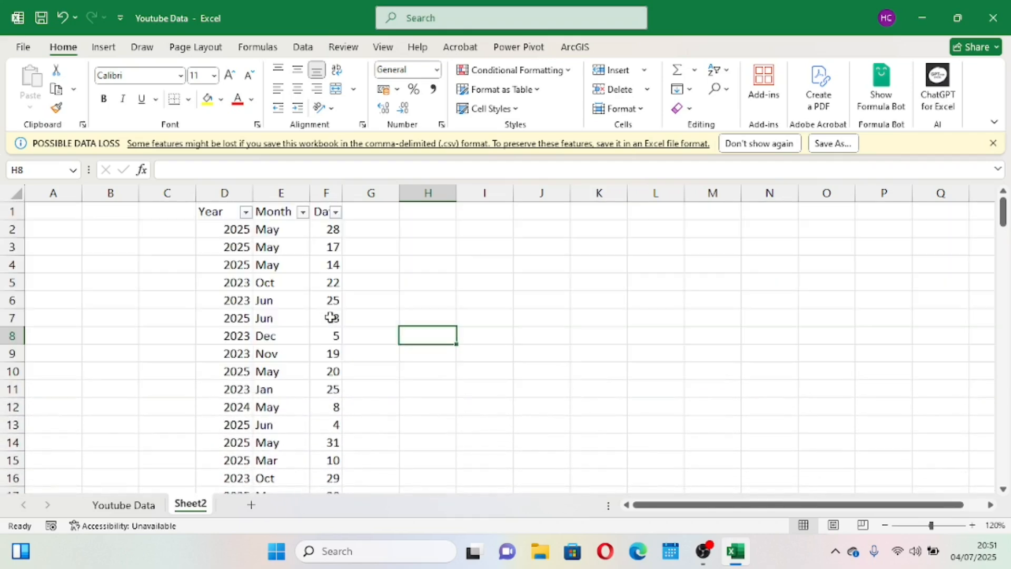
- Copy the Views column from the Youtube Data sheet into column G of Sheet2 as values with number formatting, and save the workbook
click(110, 507)
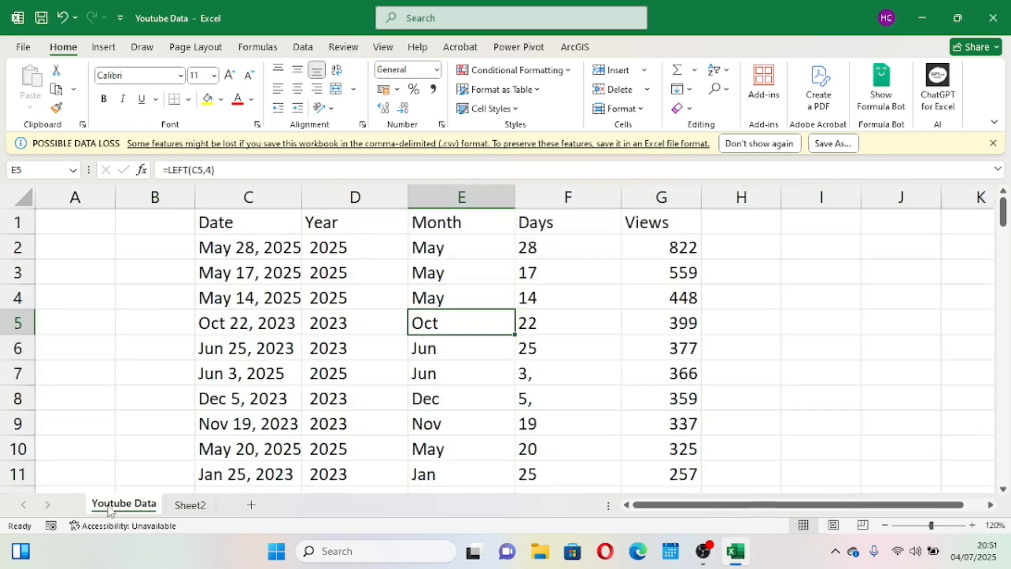
click(662, 192)
right_click(665, 196)
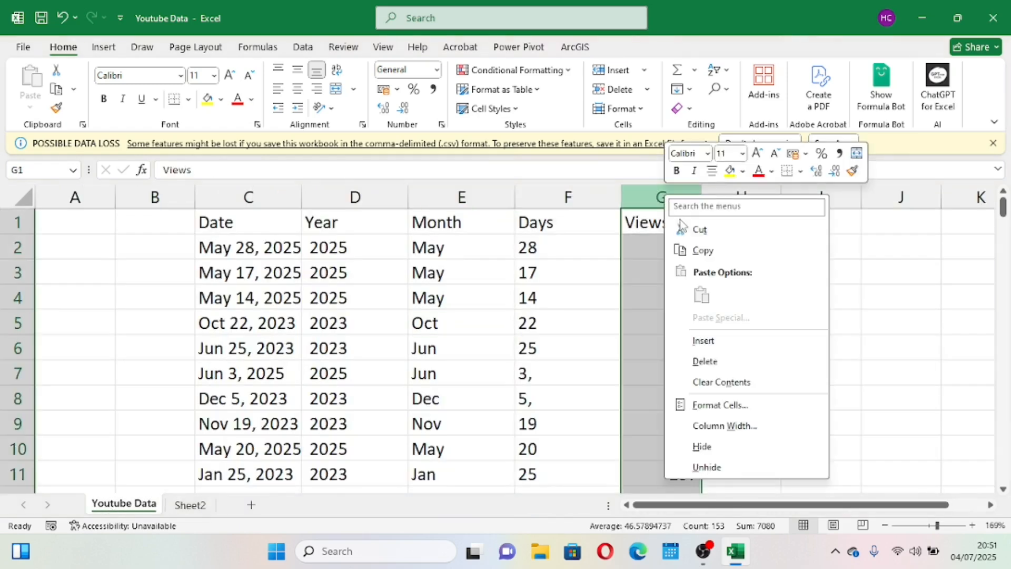
click(708, 251)
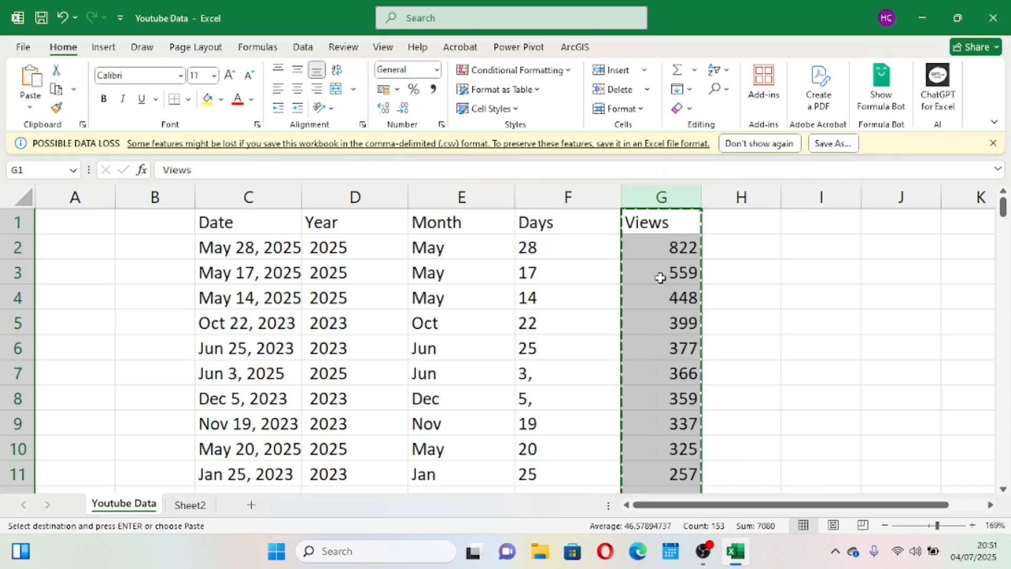
click(190, 505)
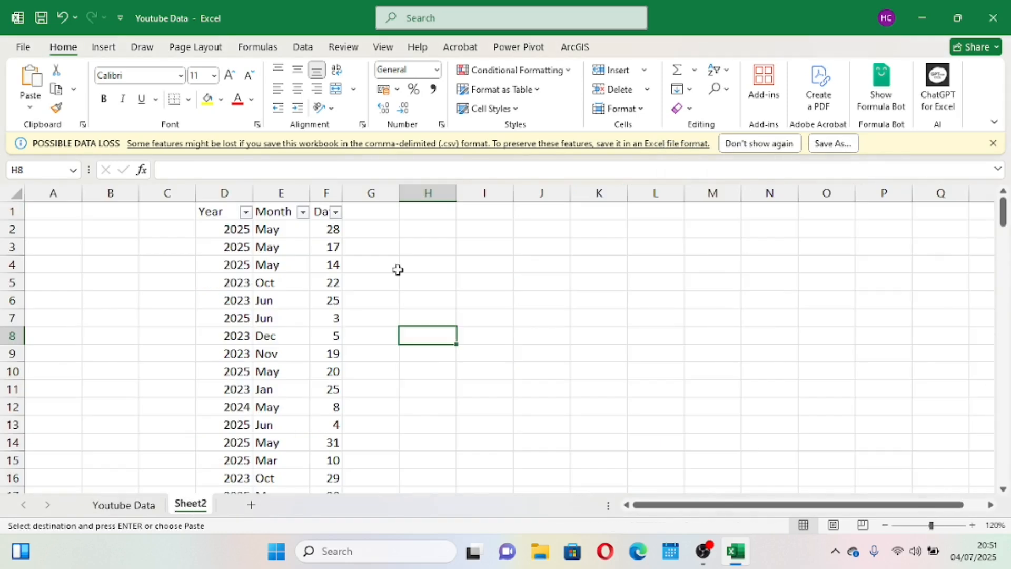
click(372, 194)
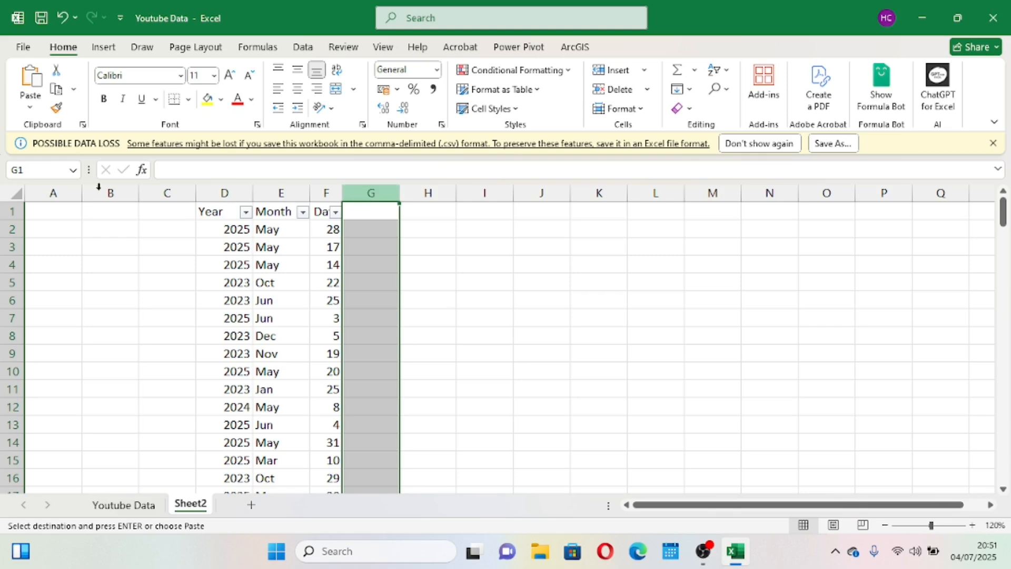
click(30, 108)
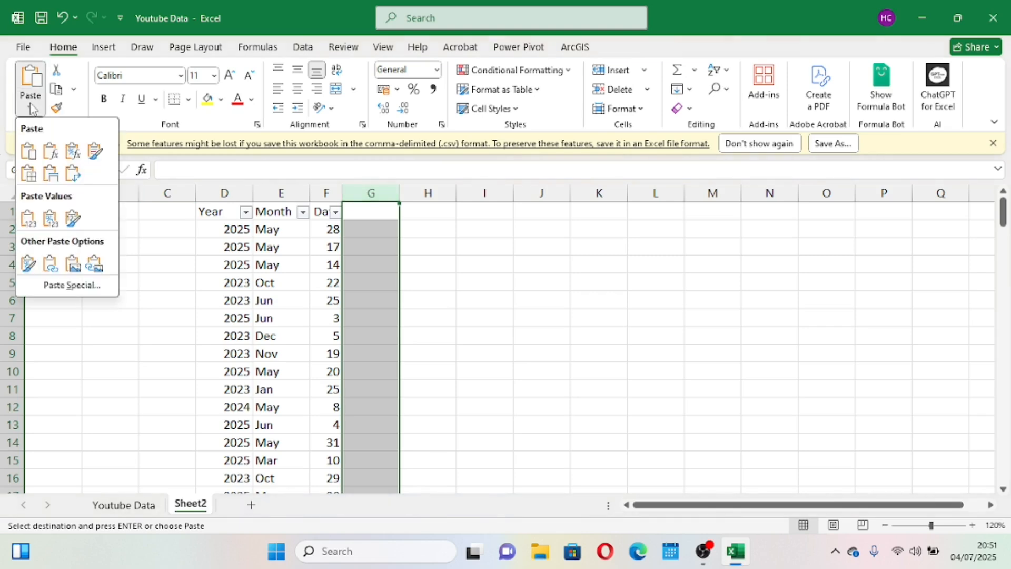
click(51, 218)
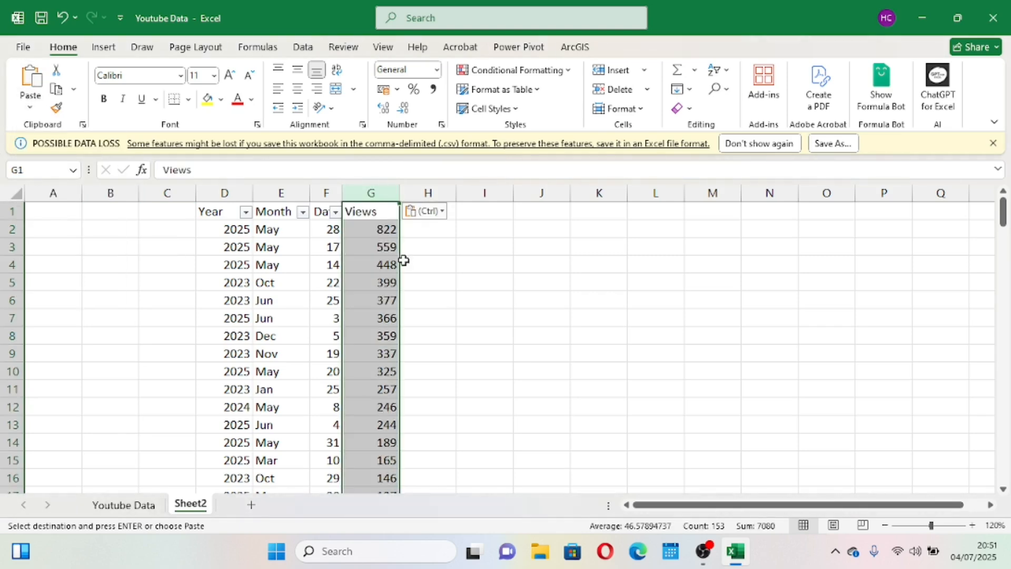
click(500, 275)
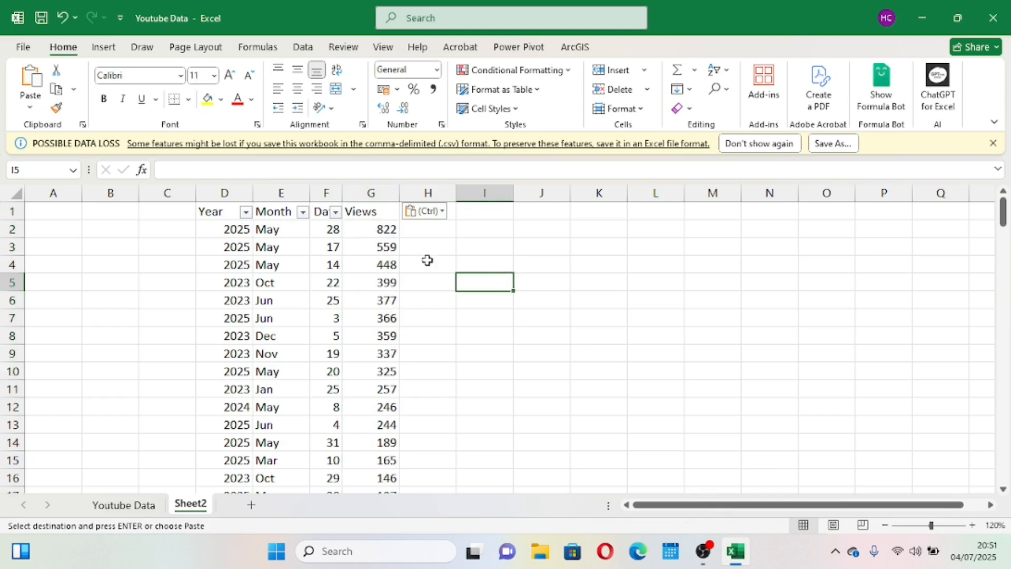
click(41, 19)
- Compare the last data rows of the Youtube Data sheet with those of Sheet2, including dates and views
scroll(335, 348, down, 2)
scroll(335, 350, up, 2)
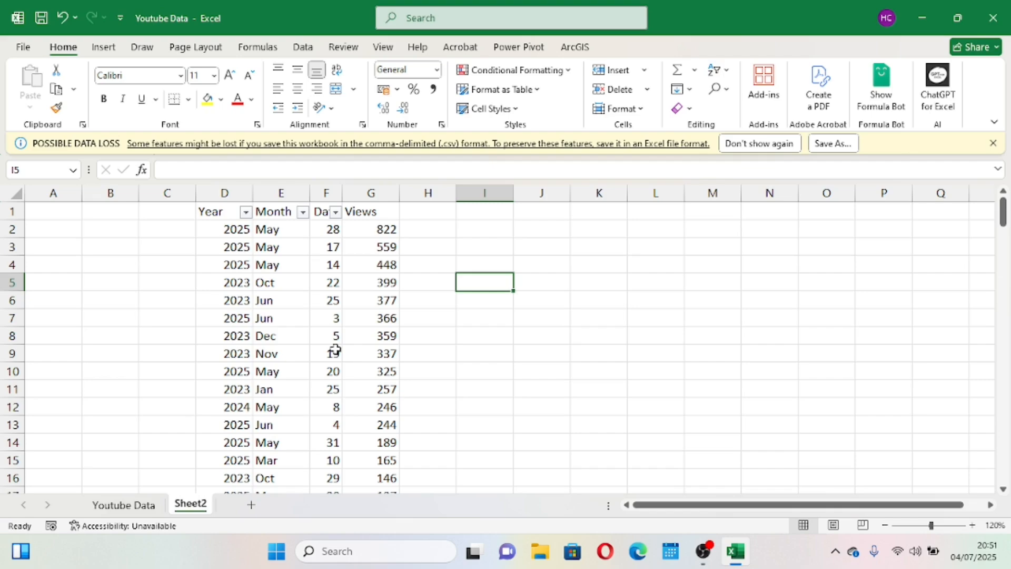
scroll(335, 350, down, 3)
click(141, 503)
scroll(358, 350, down, 20)
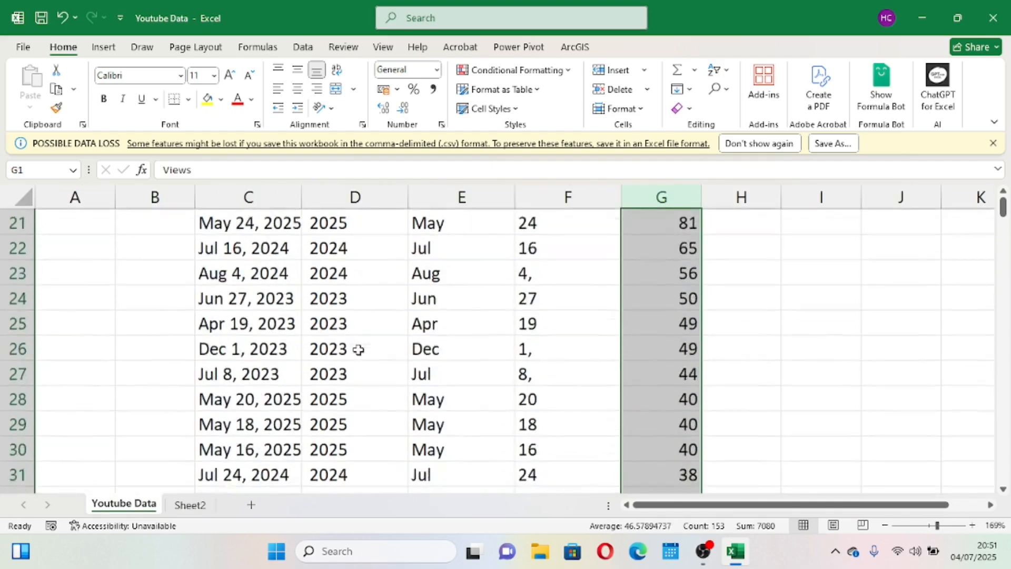
scroll(358, 350, down, 20)
scroll(358, 349, up, 3)
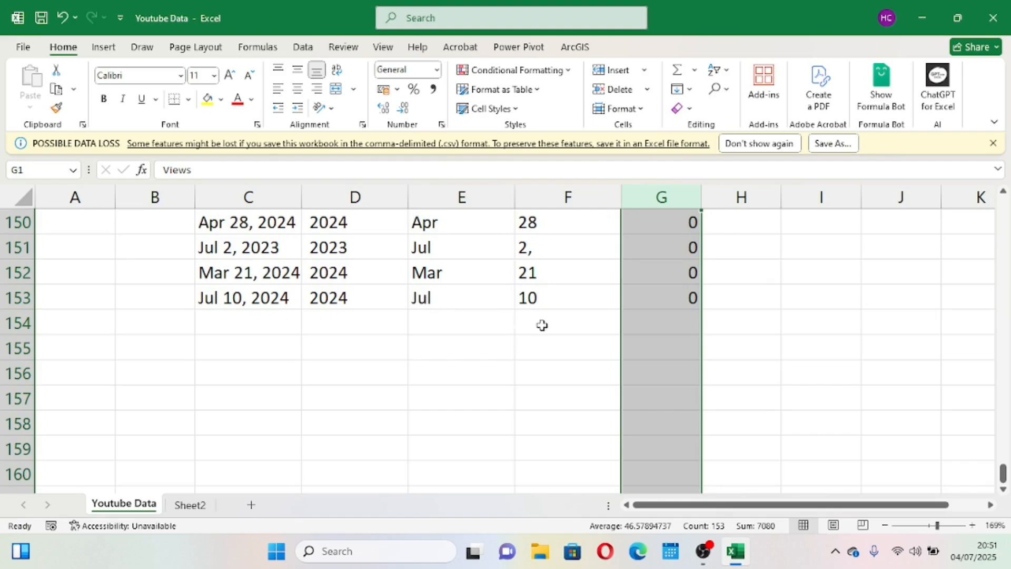
click(190, 505)
scroll(253, 402, down, 20)
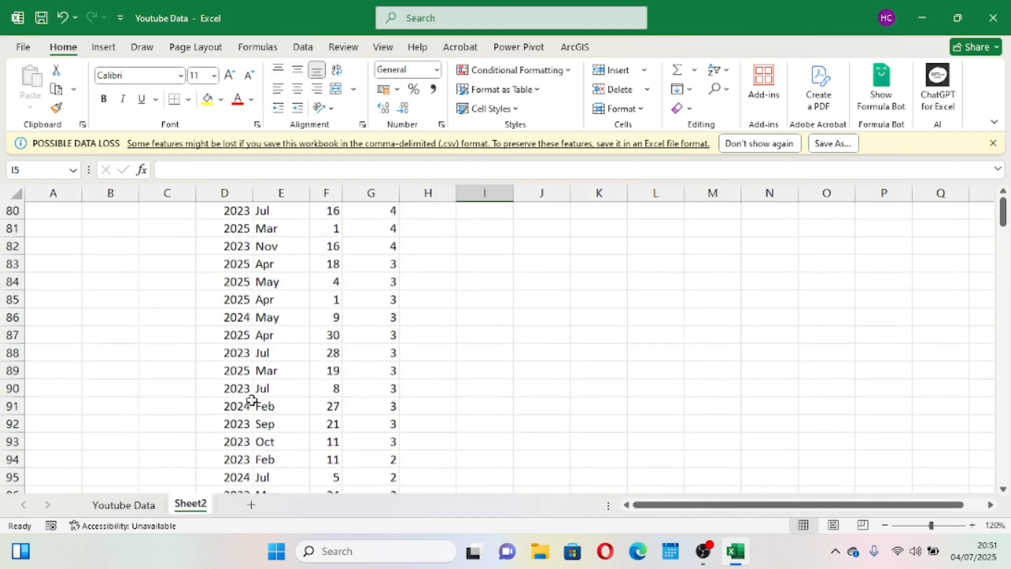
scroll(253, 402, down, 20)
scroll(252, 401, up, 9)
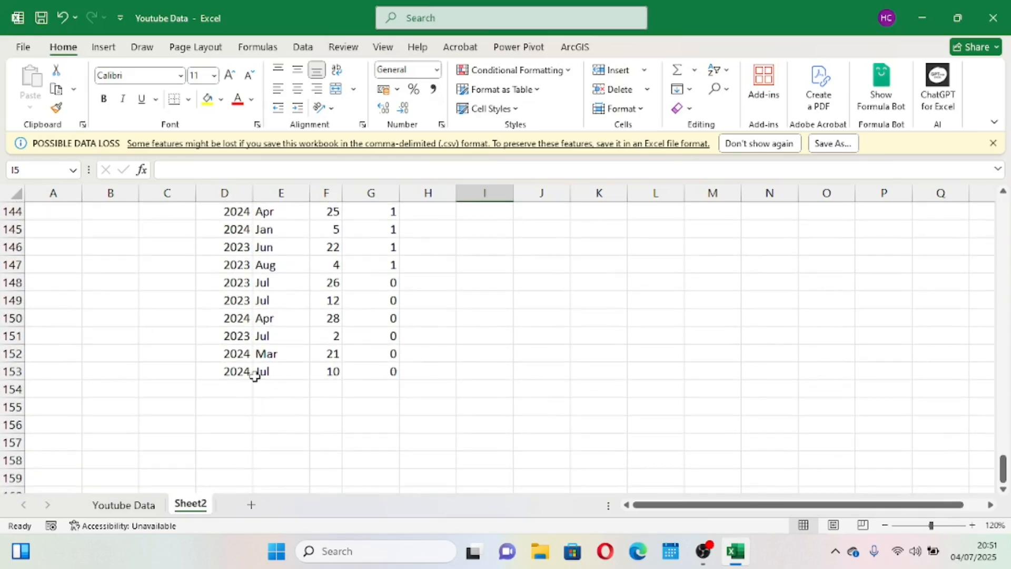
scroll(240, 375, up, 20)
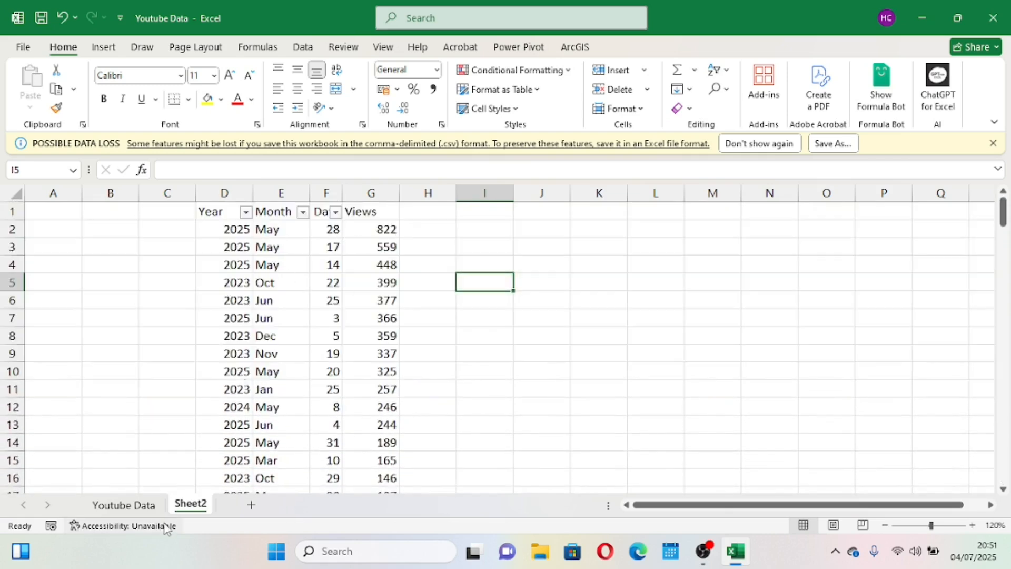
- Compare the first rows of the Youtube Data sheet with the cleaned Year, Month, Days and Views columns on Sheet2
click(138, 504)
scroll(415, 293, up, 5)
scroll(415, 293, up, 20)
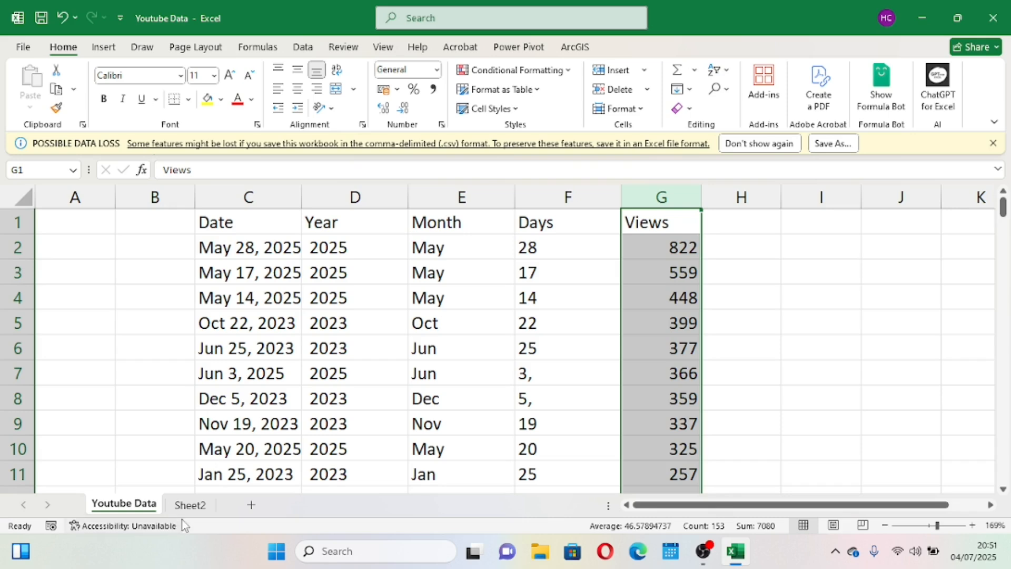
click(190, 504)
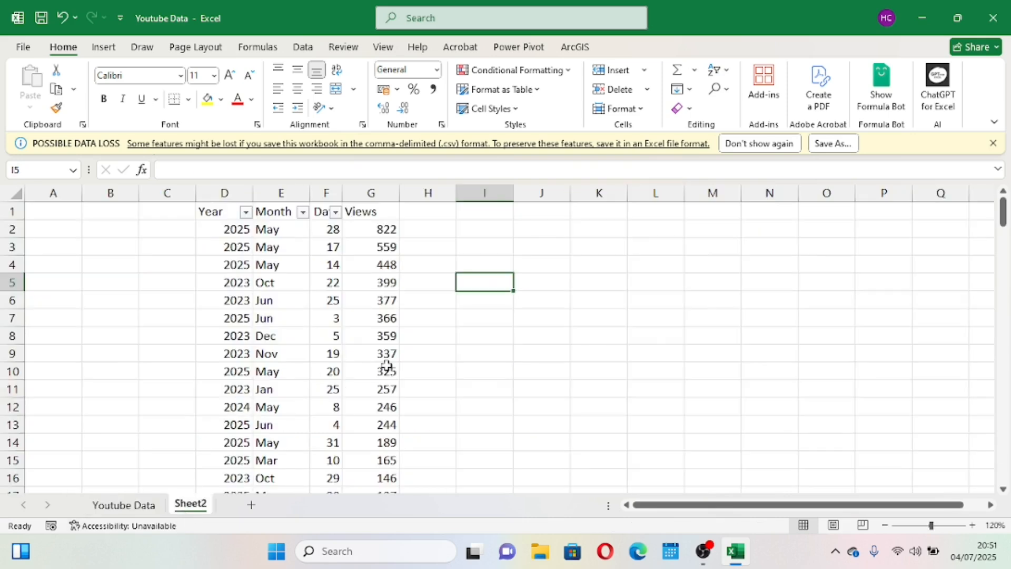
click(972, 526)
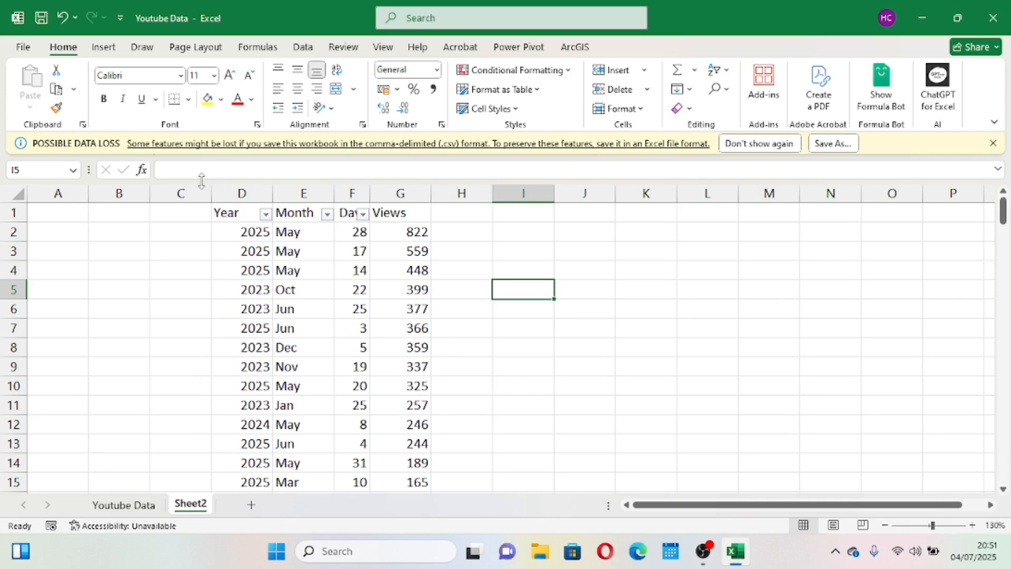
- Delete the empty columns A to C on Sheet2
drag(190, 187, 70, 193)
right_click(71, 197)
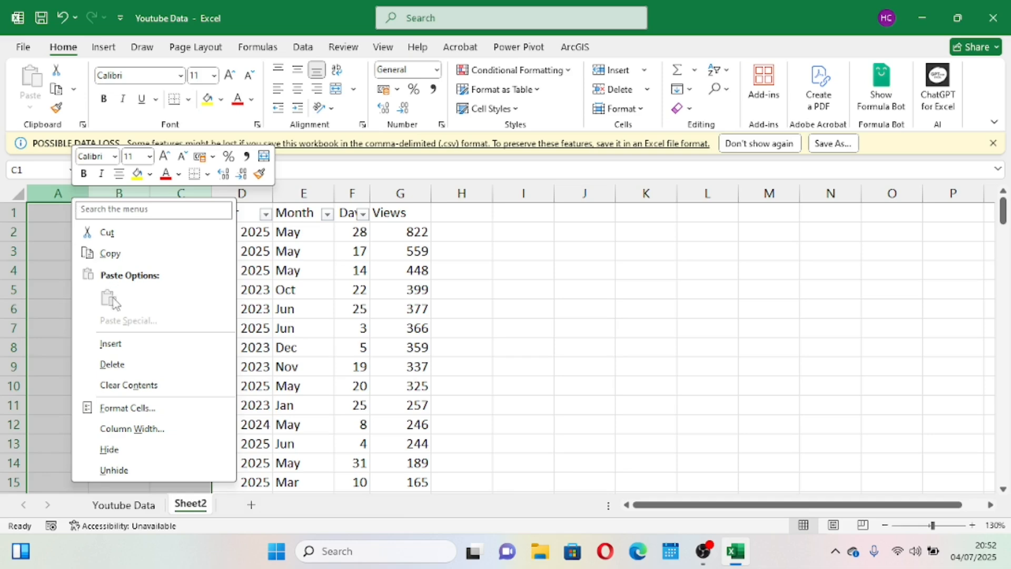
click(111, 364)
click(203, 308)
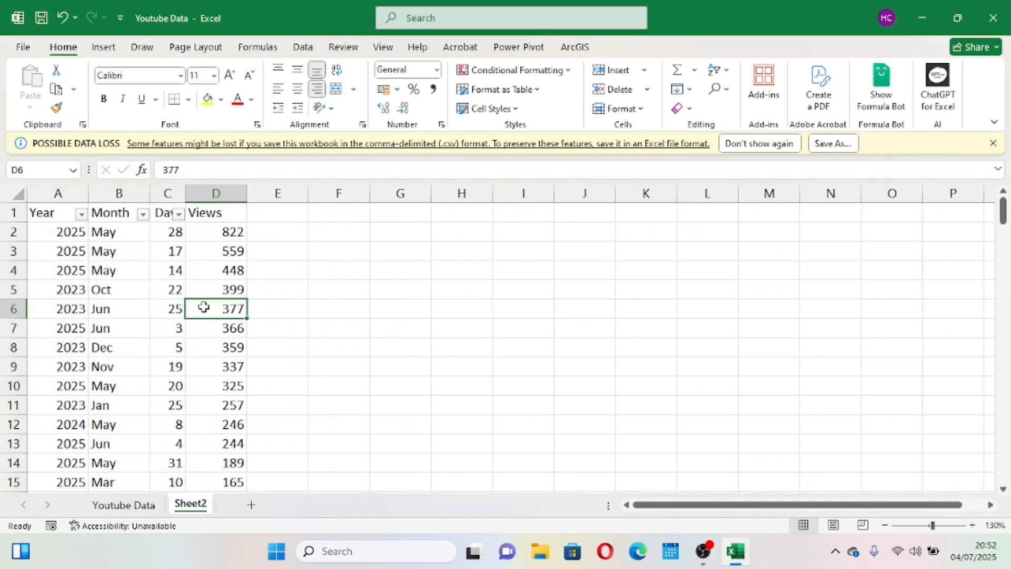
click(152, 314)
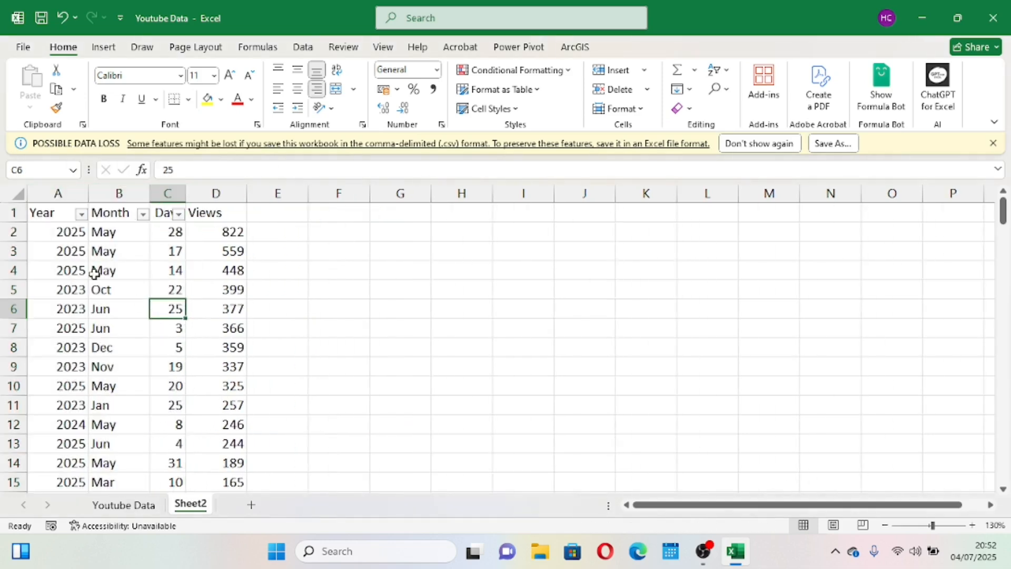
click(94, 290)
click(131, 347)
drag(131, 347, 105, 53)
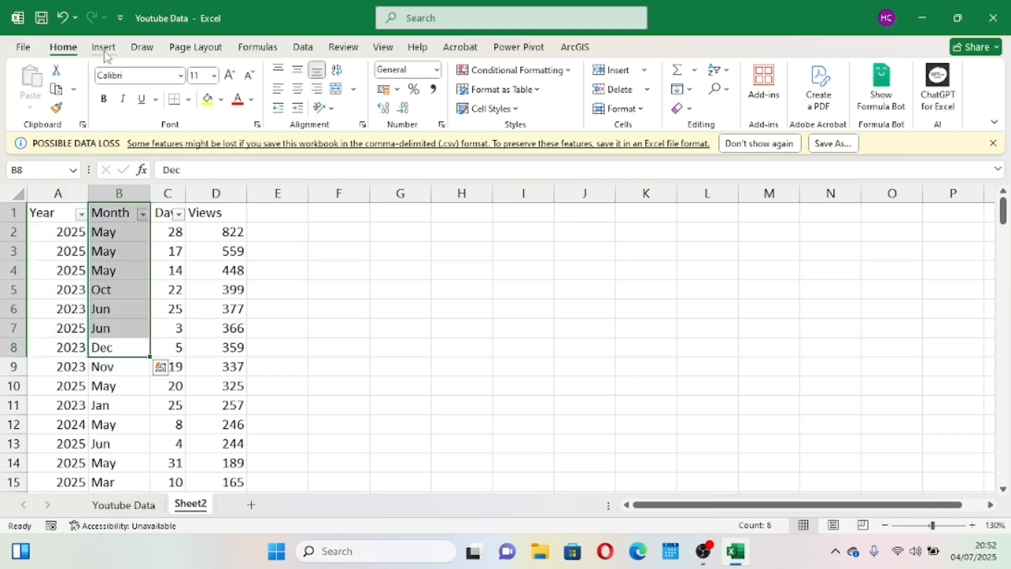
- Create a PivotTable from the Sheet2 range A1:D153 and place it on the existing worksheet at cell G4
click(169, 327)
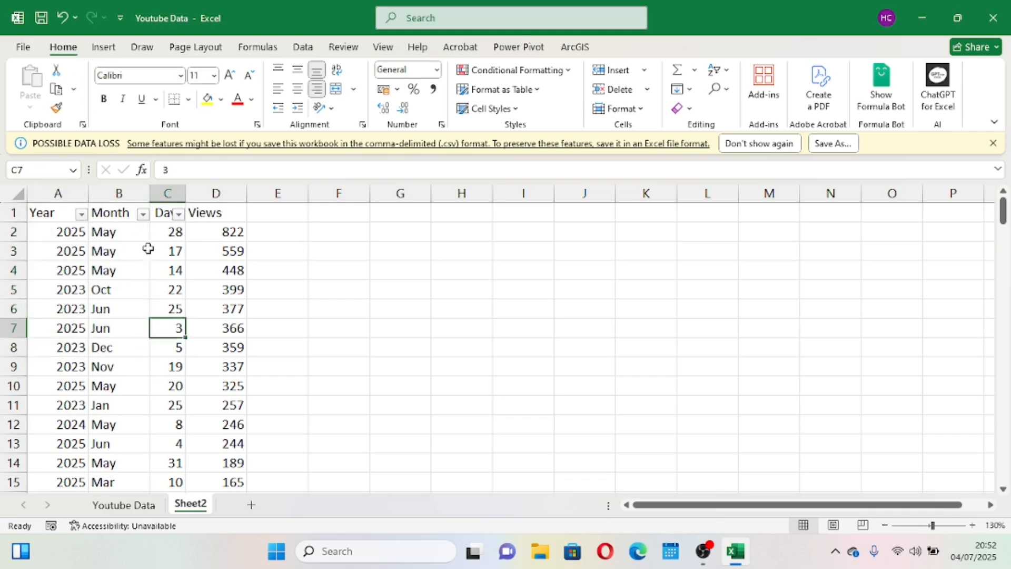
click(104, 47)
click(36, 105)
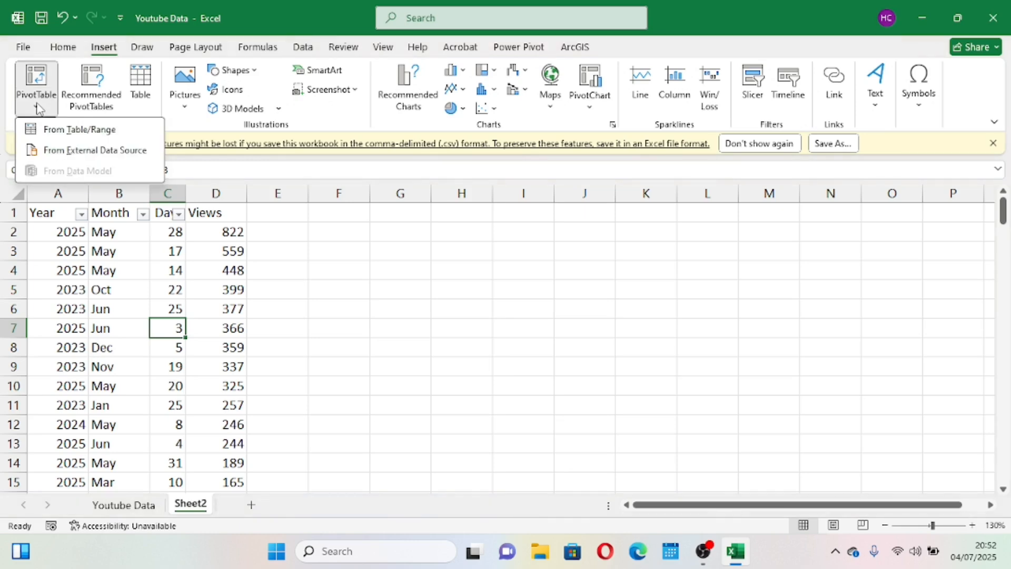
click(62, 136)
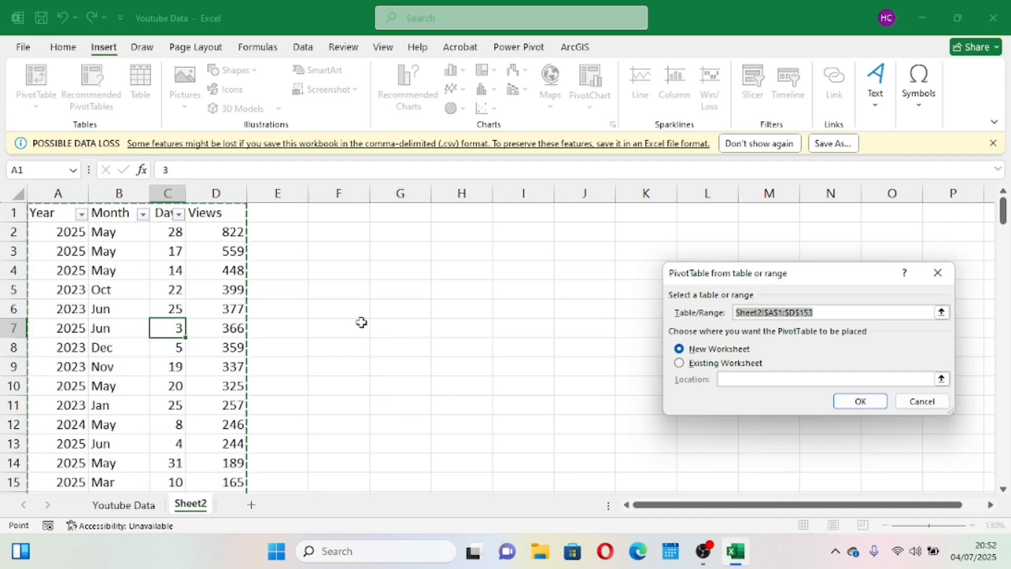
click(679, 363)
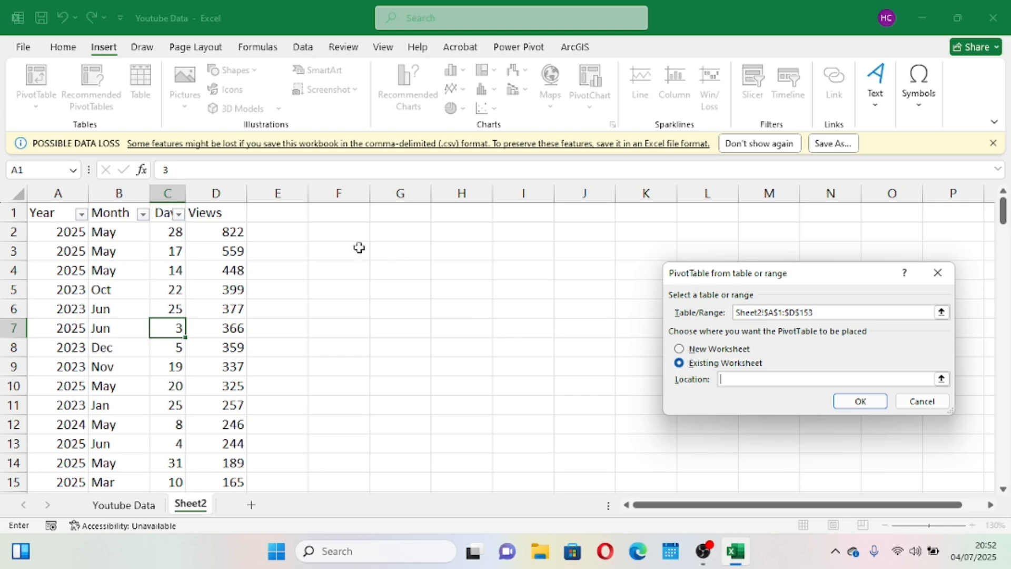
click(405, 268)
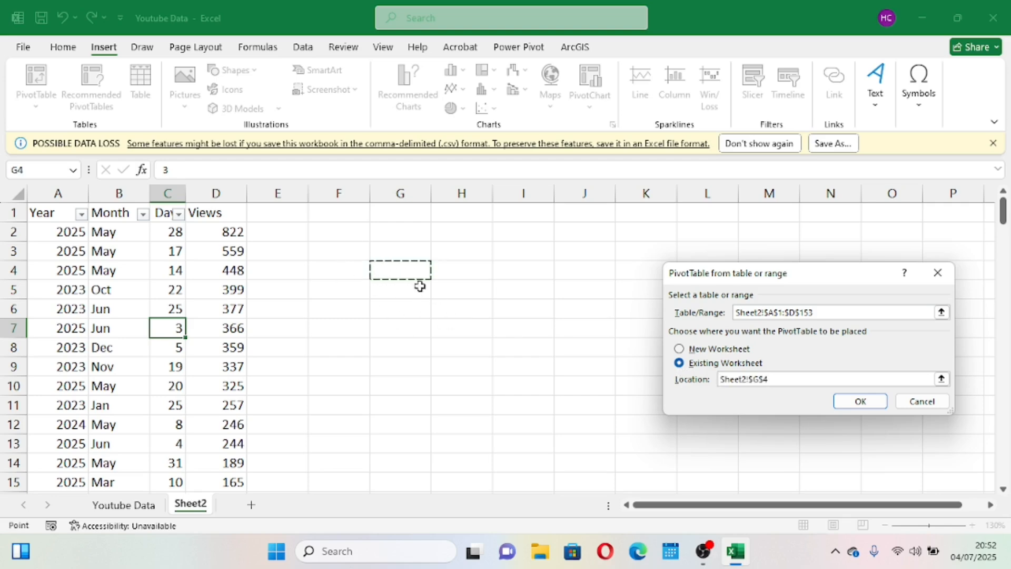
click(860, 401)
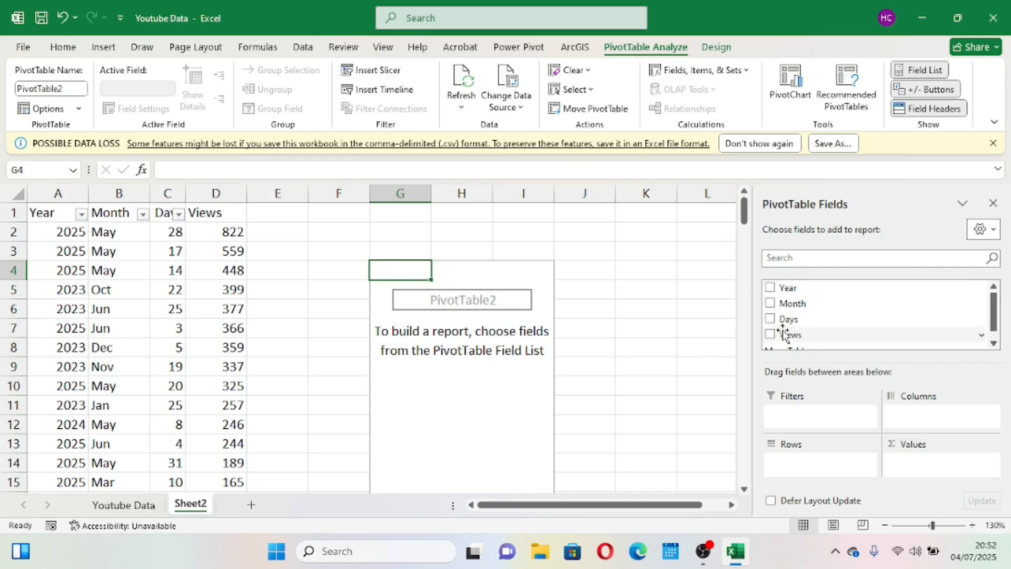
- Add Month as the PivotTable's rows and the sum of Views as its values
click(771, 303)
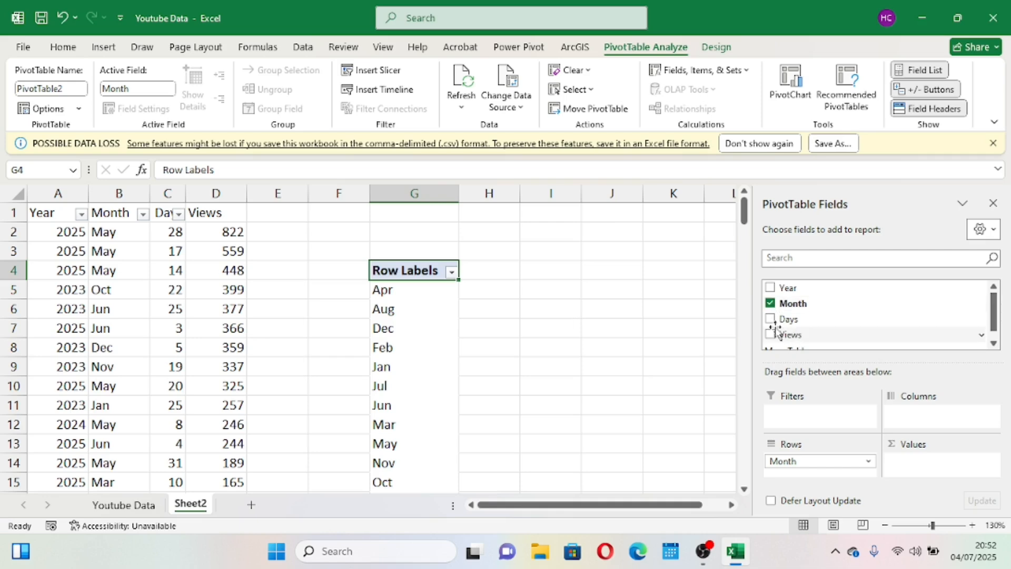
scroll(510, 376, down, 3)
scroll(510, 376, up, 2)
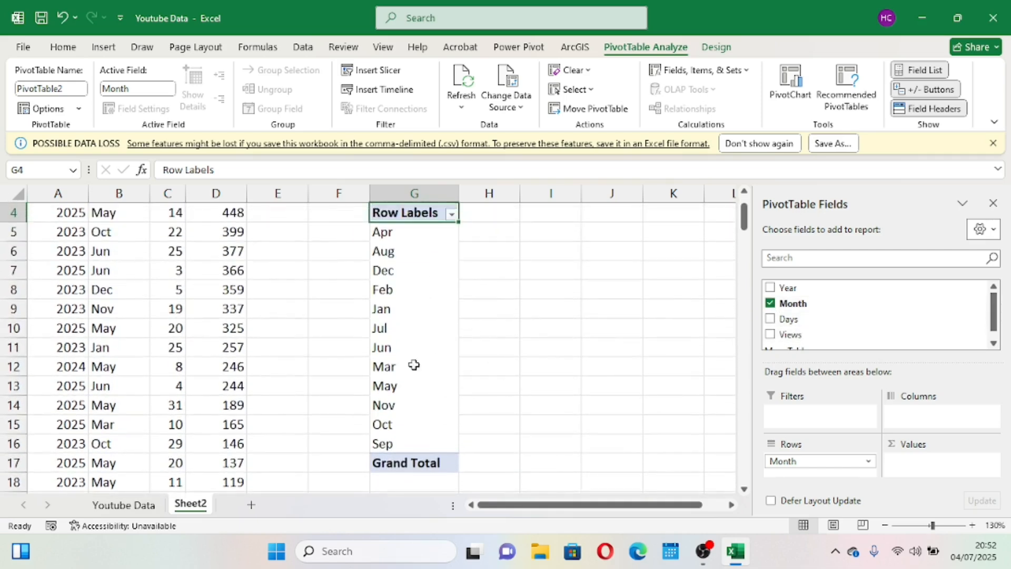
click(771, 334)
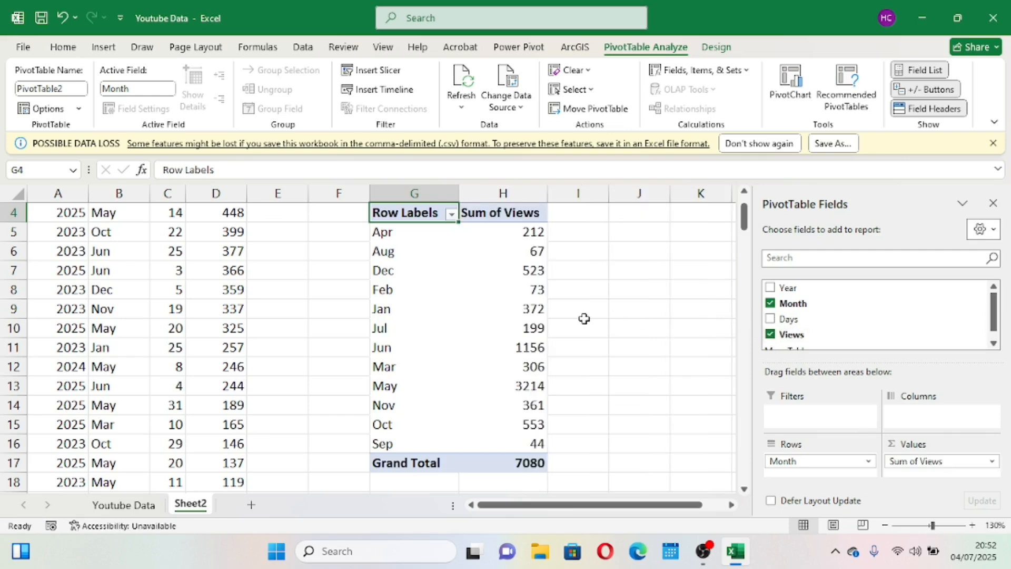
scroll(582, 318, down, 1)
scroll(584, 318, up, 2)
scroll(501, 418, down, 1)
- Insert a clustered column PivotChart of the monthly views, reduce its height and move it slightly up over the data
click(498, 307)
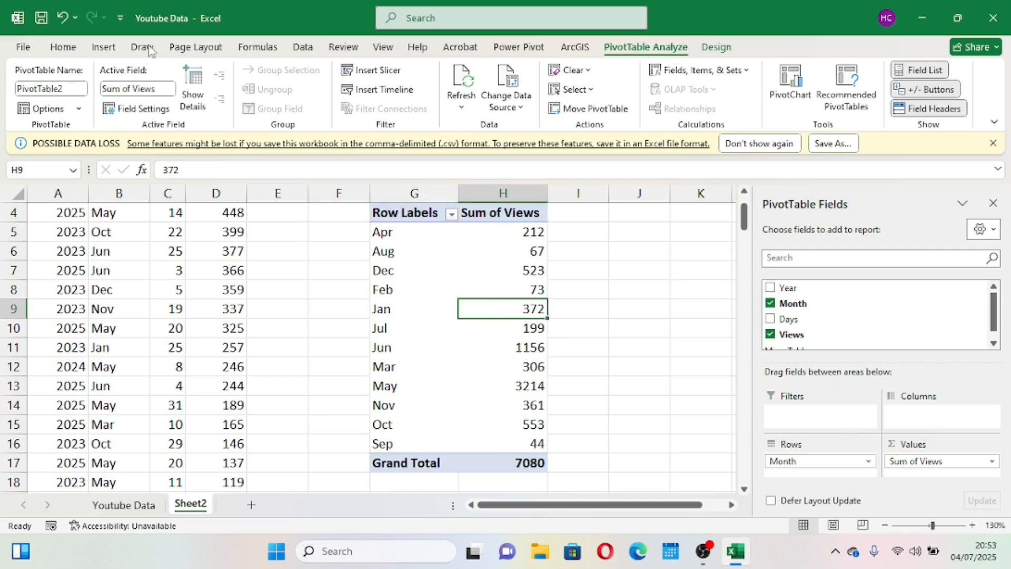
click(105, 50)
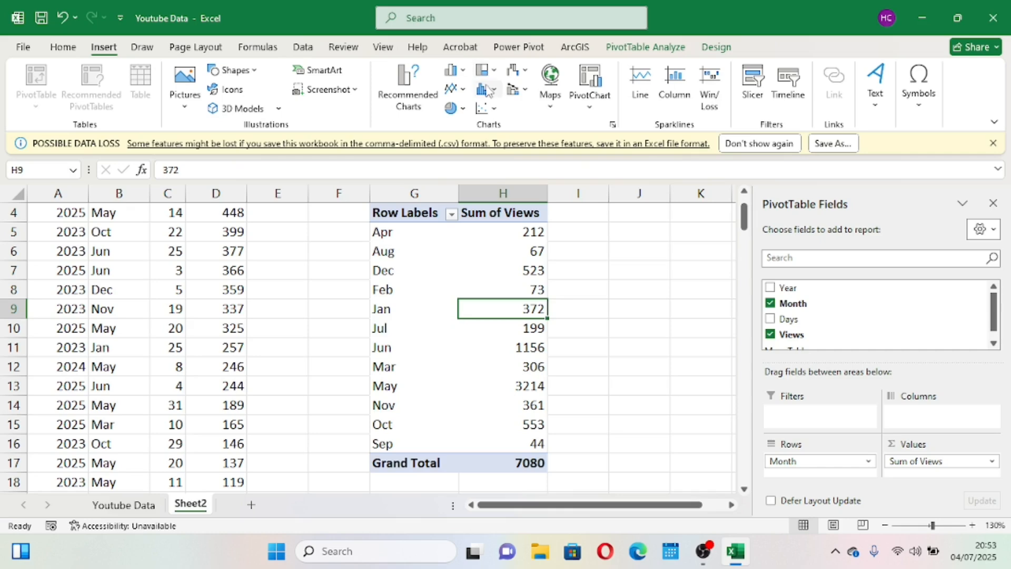
click(493, 93)
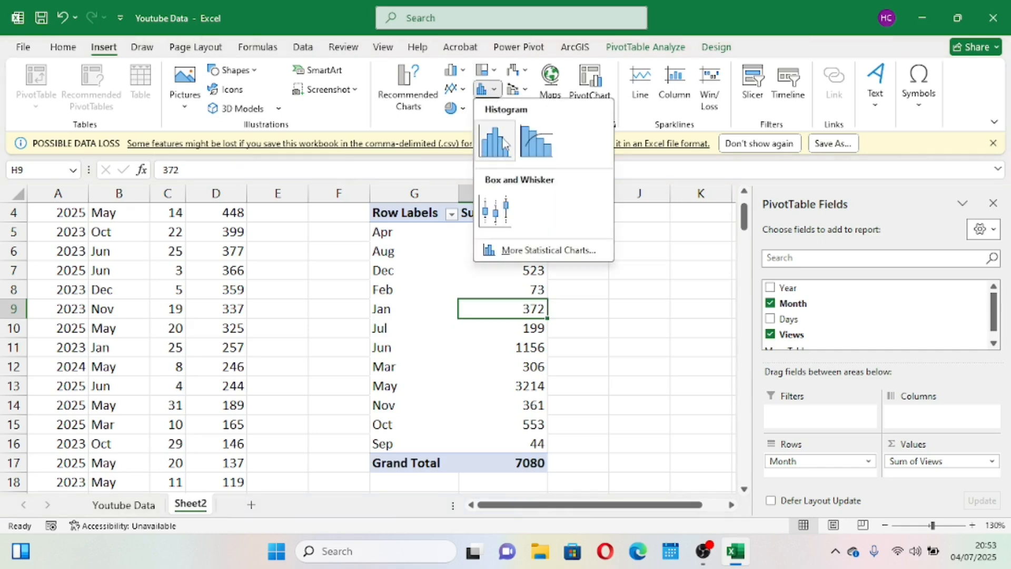
click(458, 78)
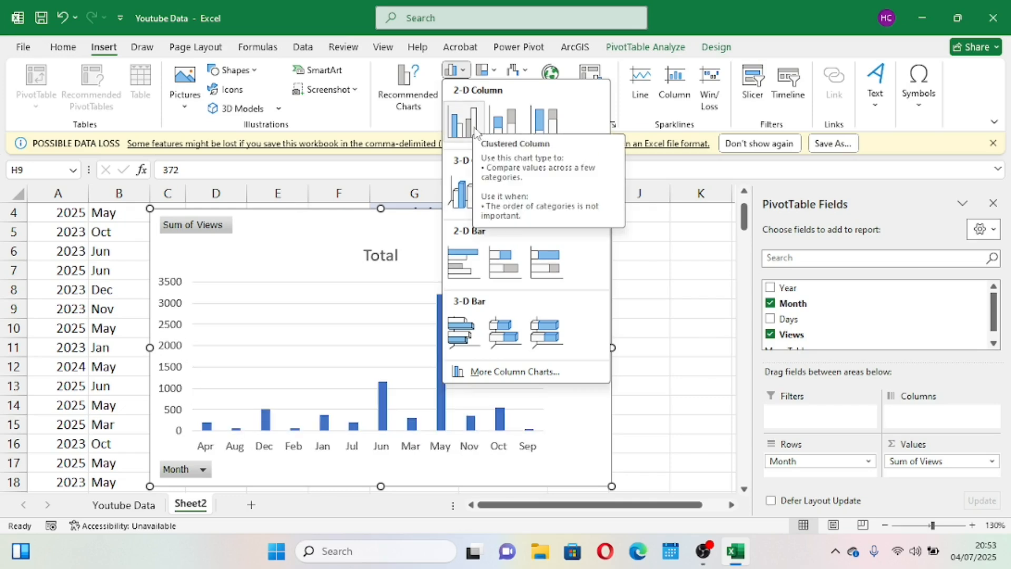
click(462, 120)
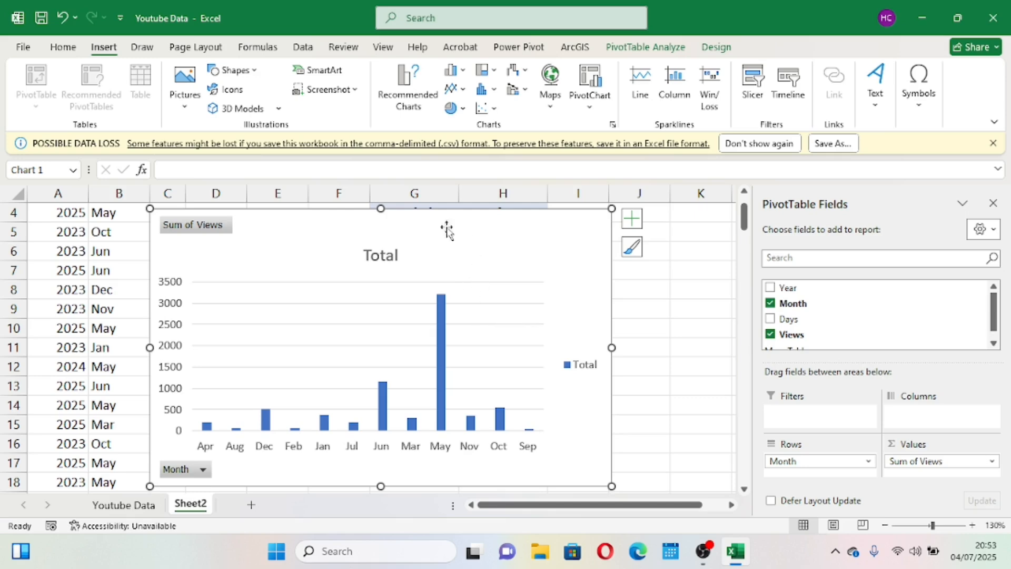
drag(381, 208, 399, 274)
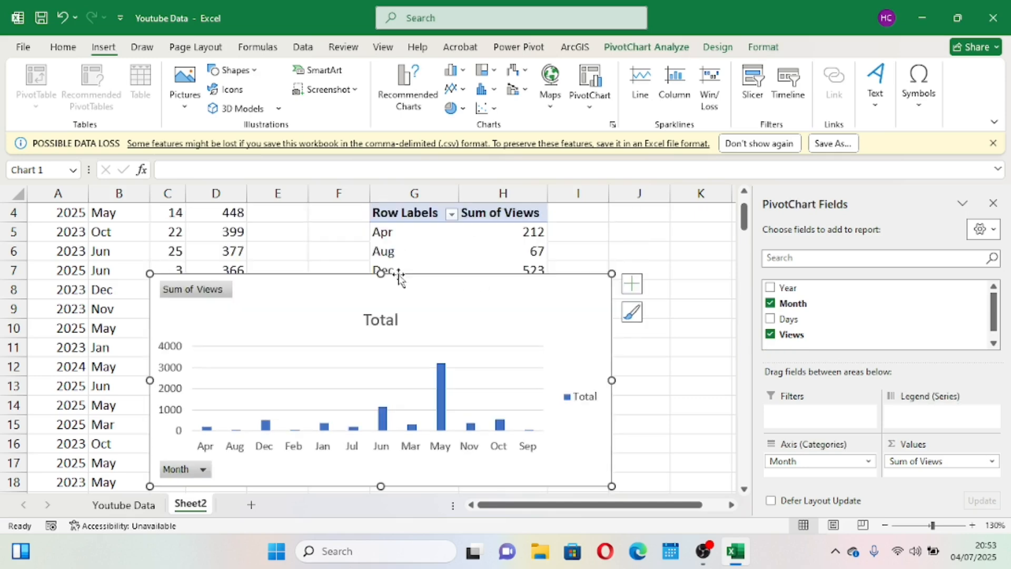
drag(479, 298, 502, 254)
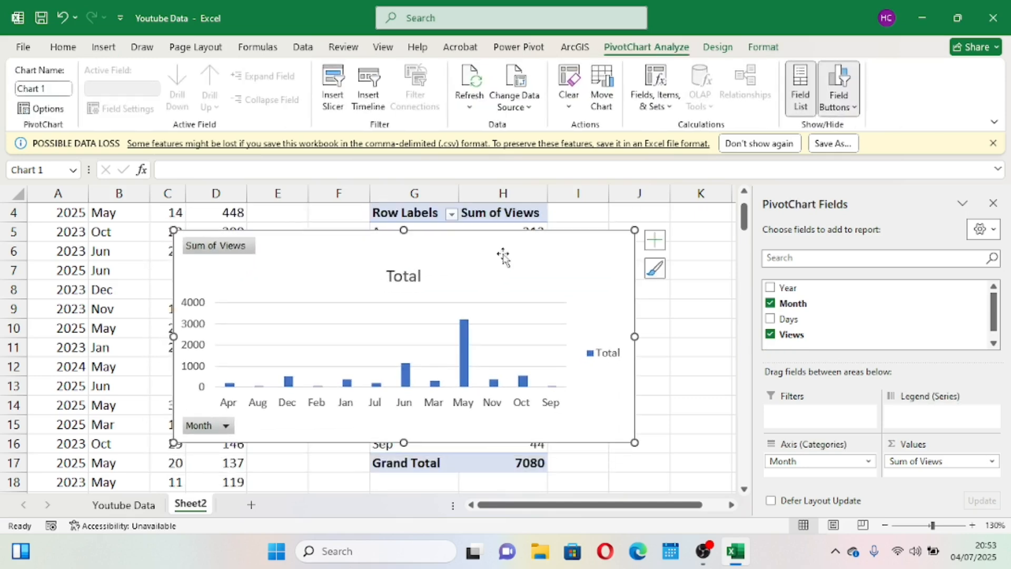
- Sort the PivotChart's Month field from A to Z
click(227, 426)
scroll(148, 334, down, 2)
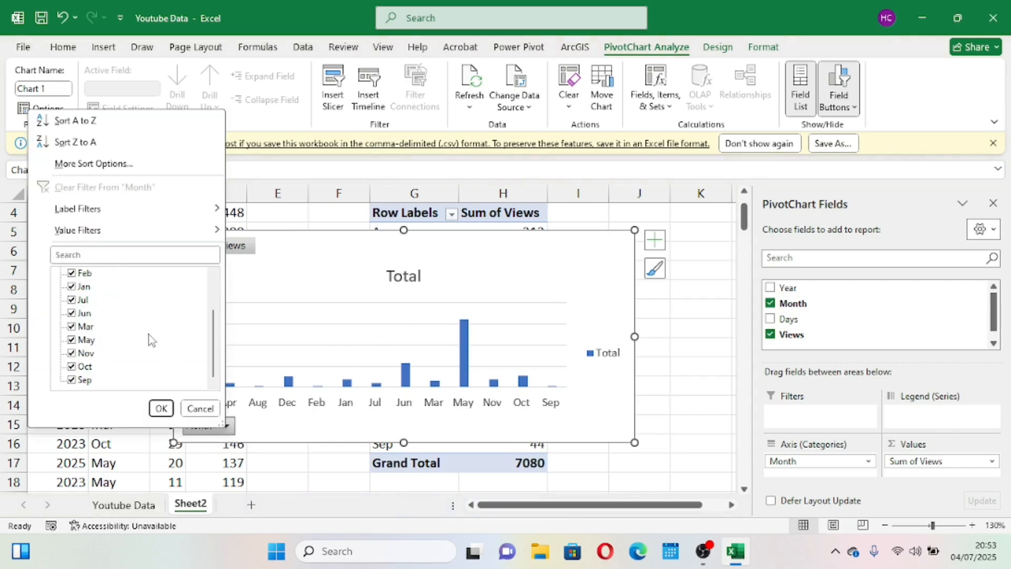
click(77, 128)
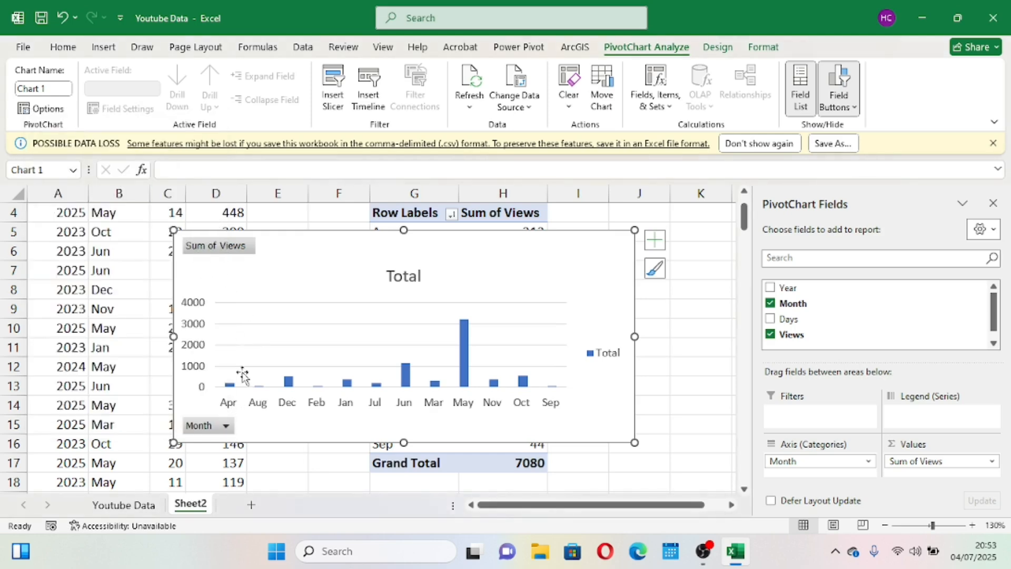
- Sort the PivotChart's Month field in ascending order by Sum of Views
click(225, 426)
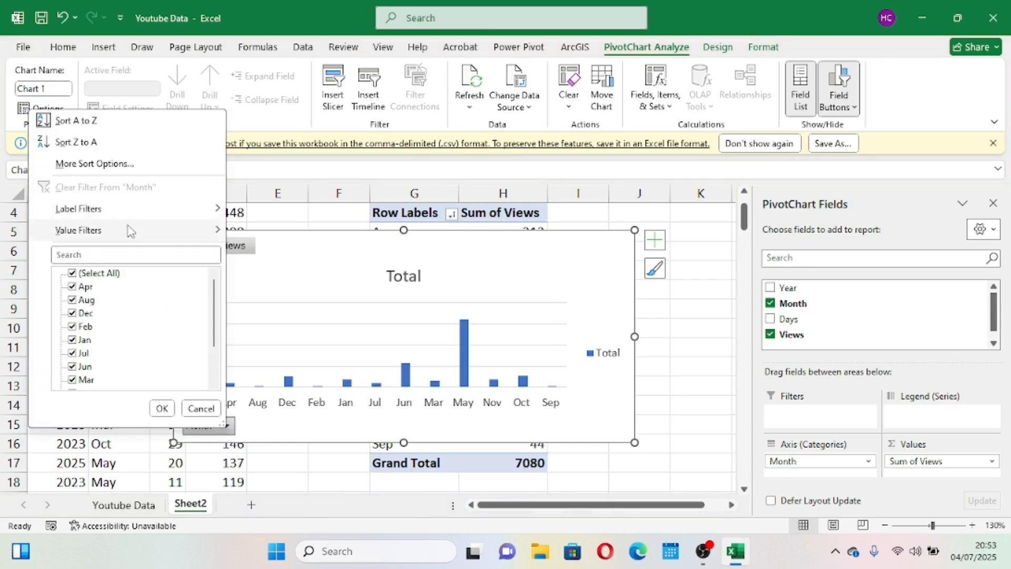
mouse_move(116, 214)
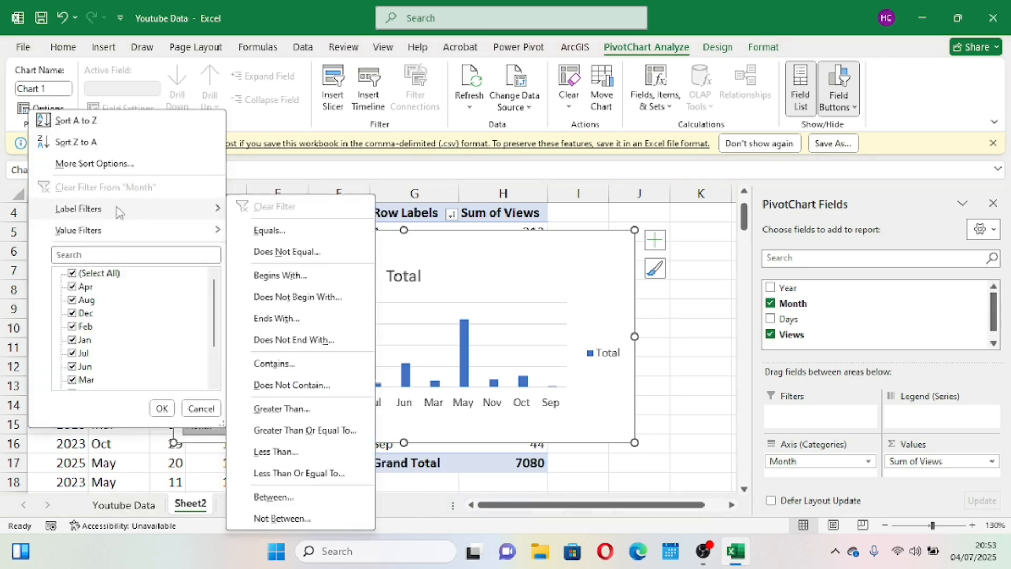
click(107, 166)
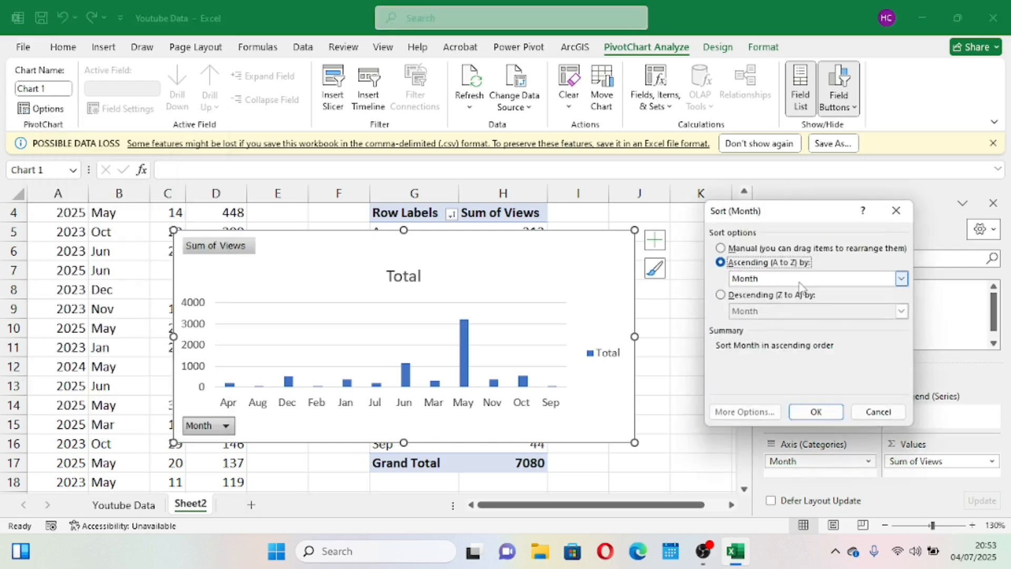
click(901, 280)
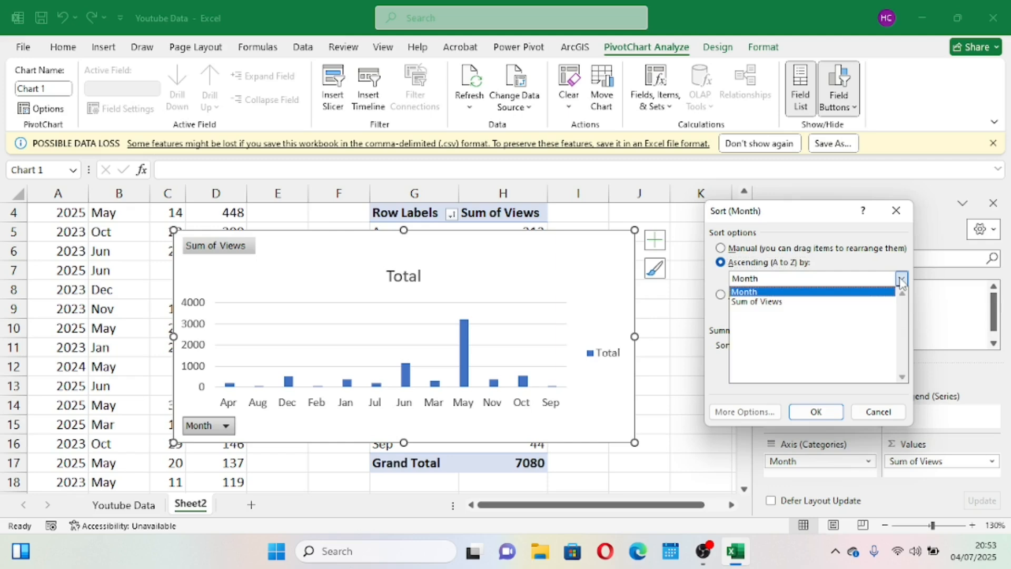
click(790, 303)
click(832, 412)
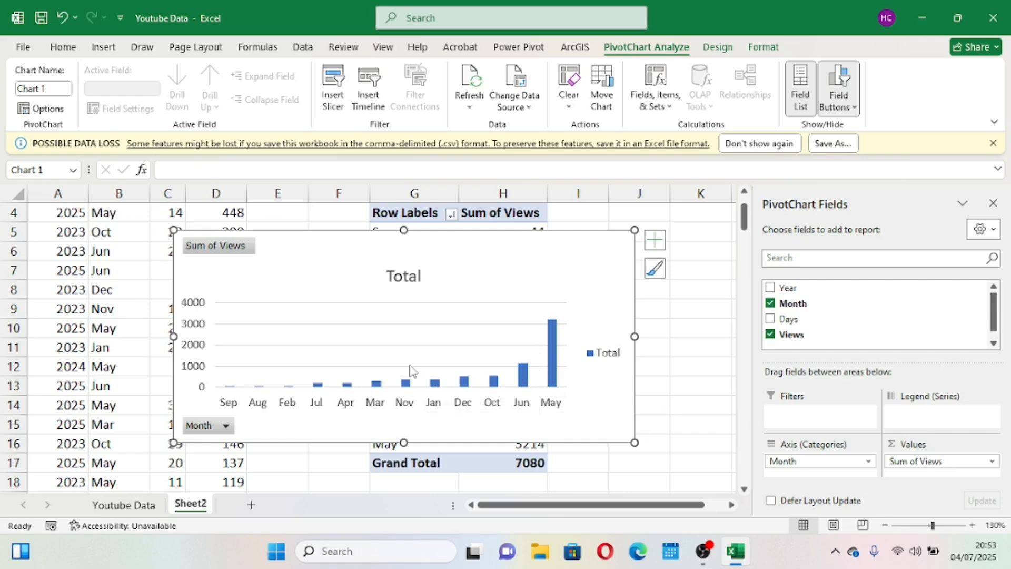
- Delete the horizontal gridlines from the PivotChart
click(357, 303)
right_click(357, 303)
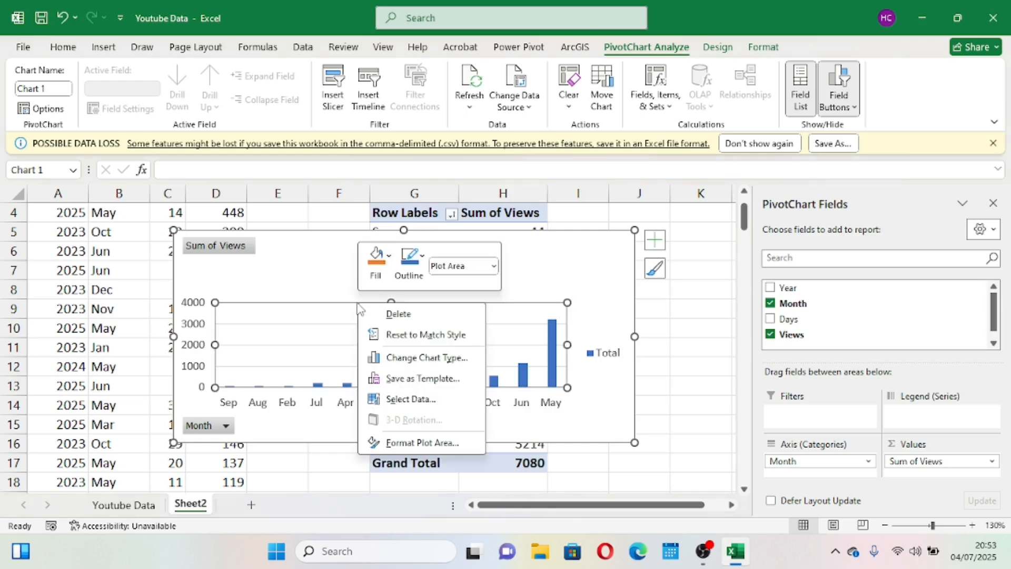
click(398, 314)
click(305, 327)
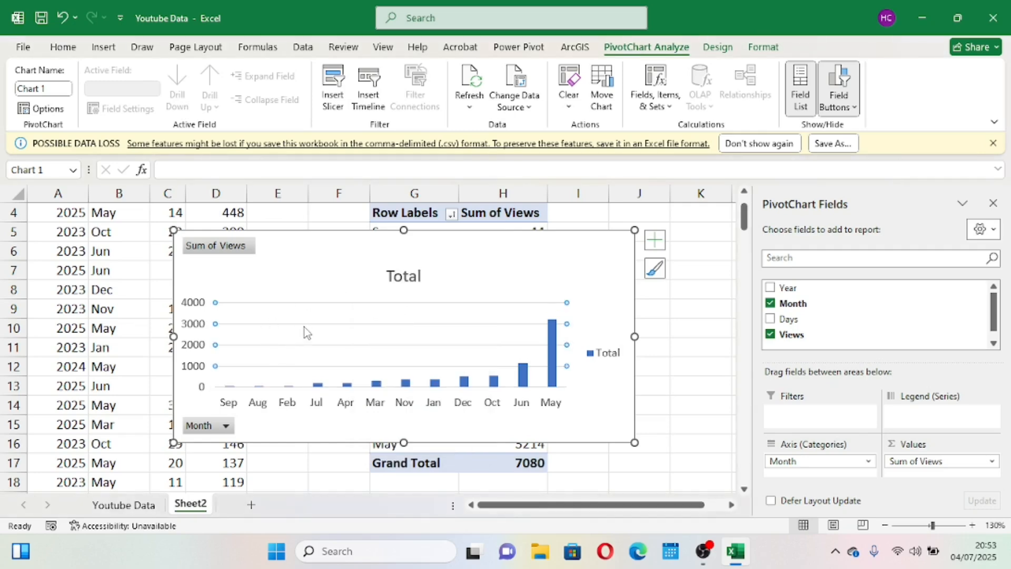
right_click(305, 327)
click(348, 338)
- Hide all field buttons on the PivotChart and delete its vertical value axis
right_click(206, 433)
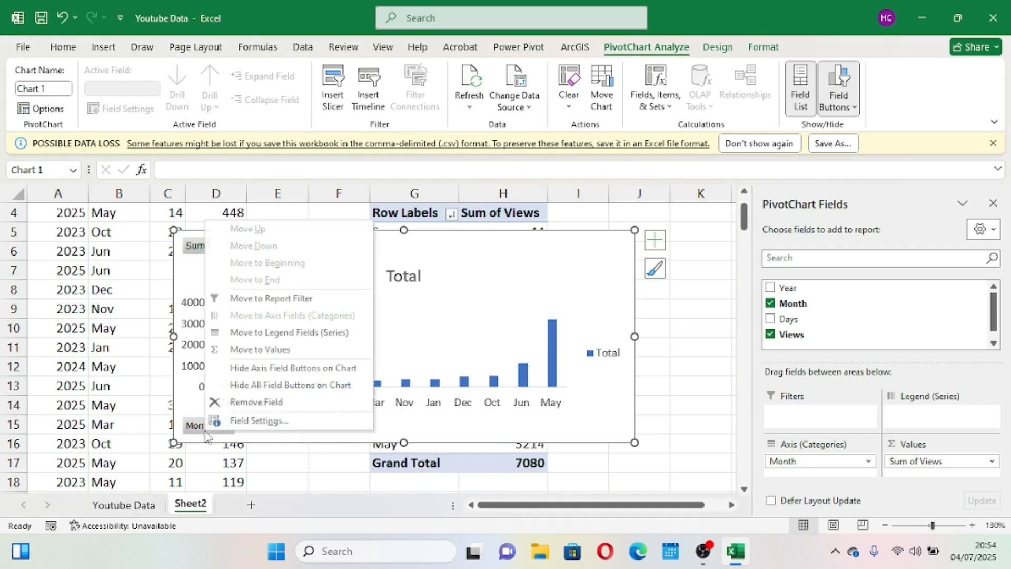
click(271, 388)
click(196, 298)
key(Delete)
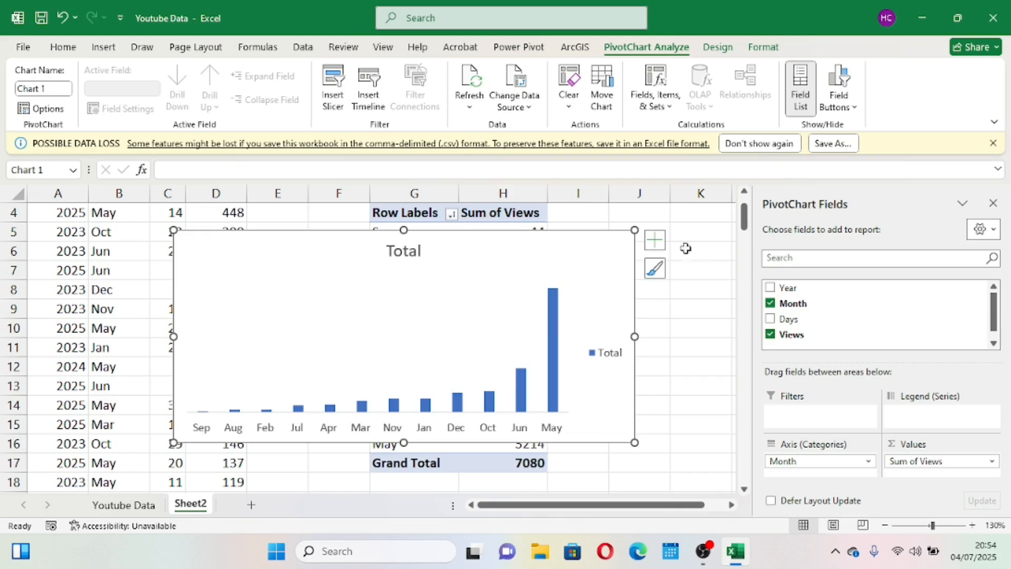
- Change the PivotChart's title to "Views by Month"
click(654, 241)
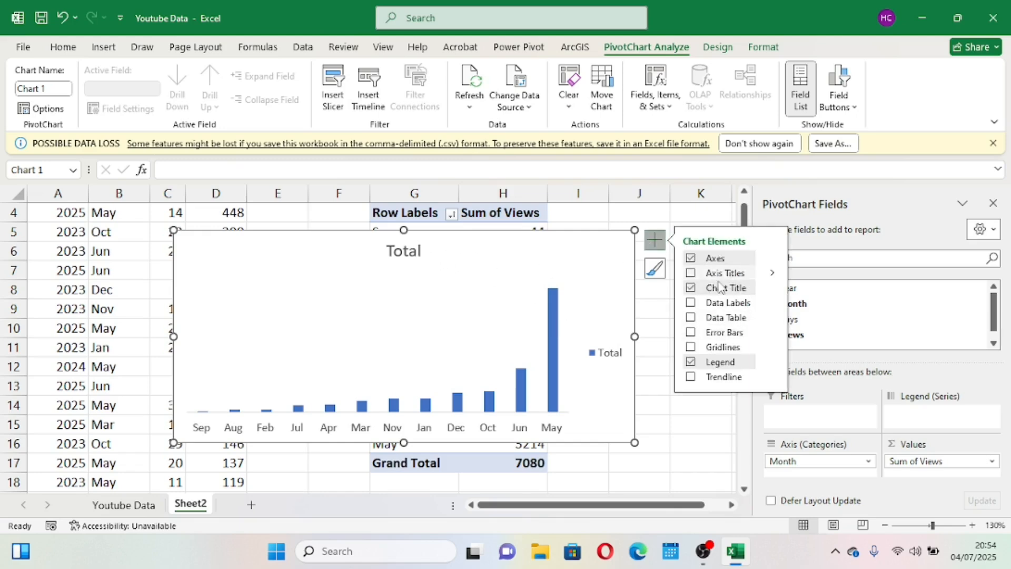
click(423, 253)
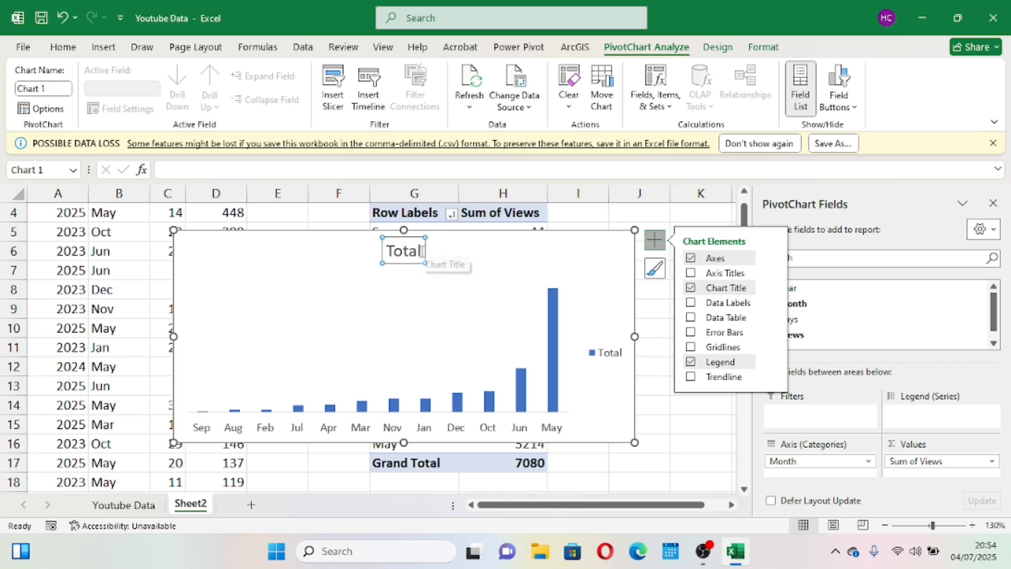
click(421, 251)
key(BackSpace)
key(BackSpace)
key(BackSpace)
key(BackSpace)
key(BackSpace)
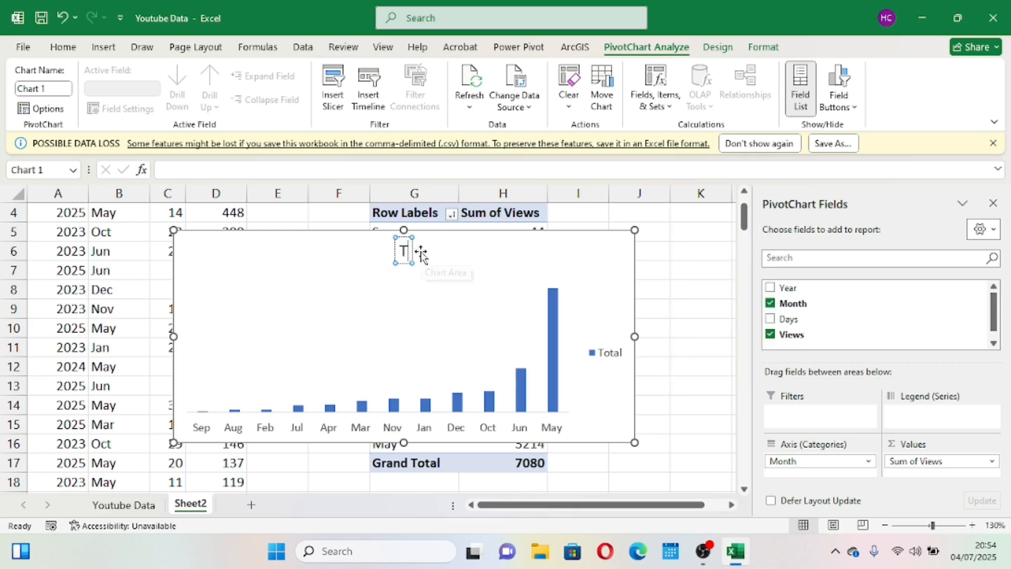
text(Vi)
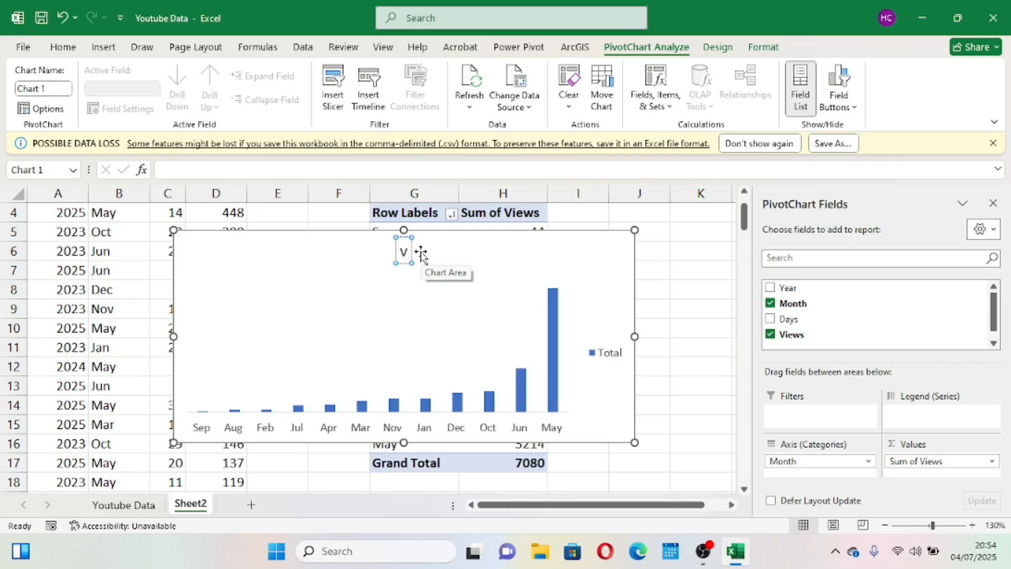
key(BackSpace)
key(BackSpace)
text(Views b)
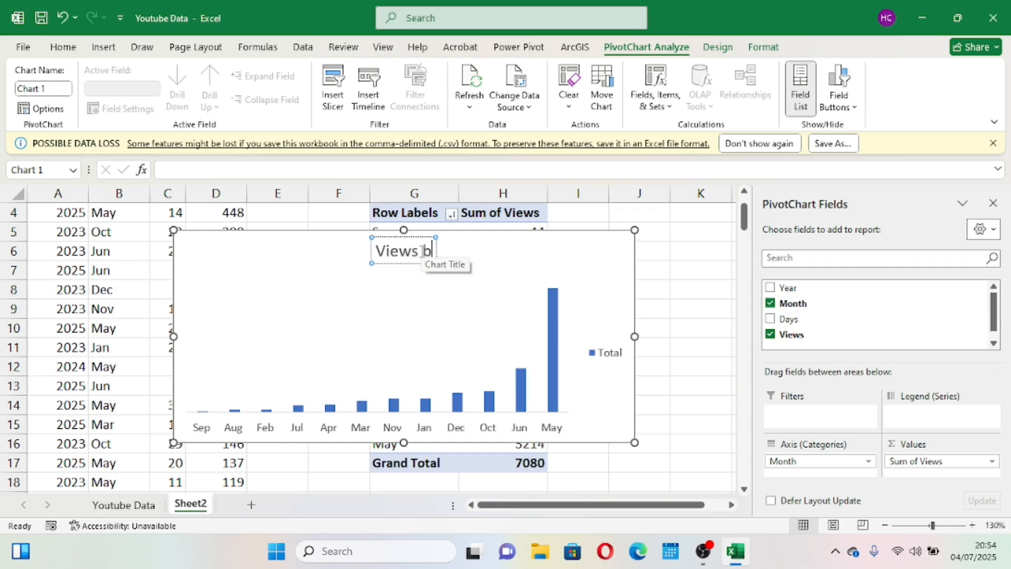
text(y Month)
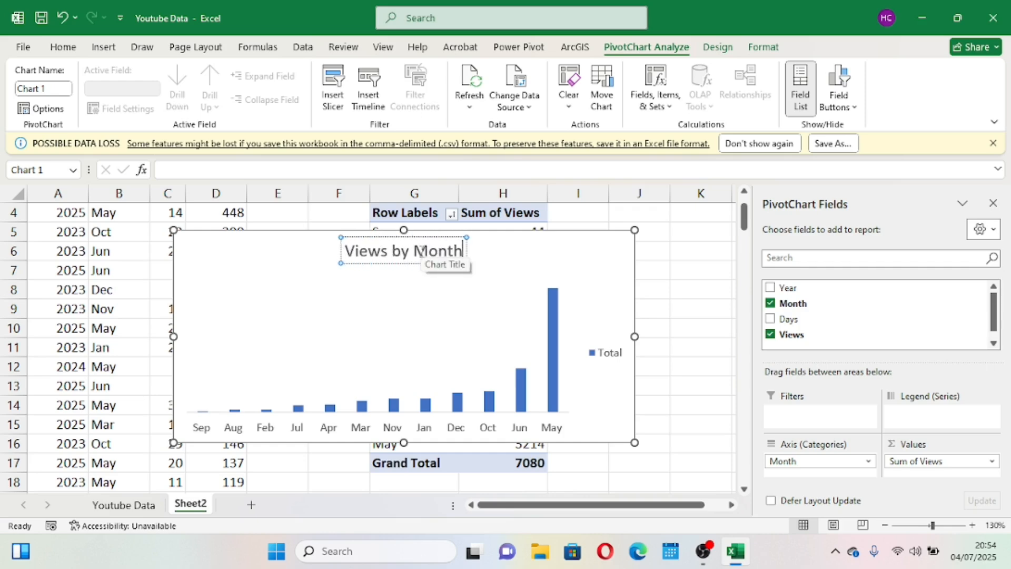
click(409, 353)
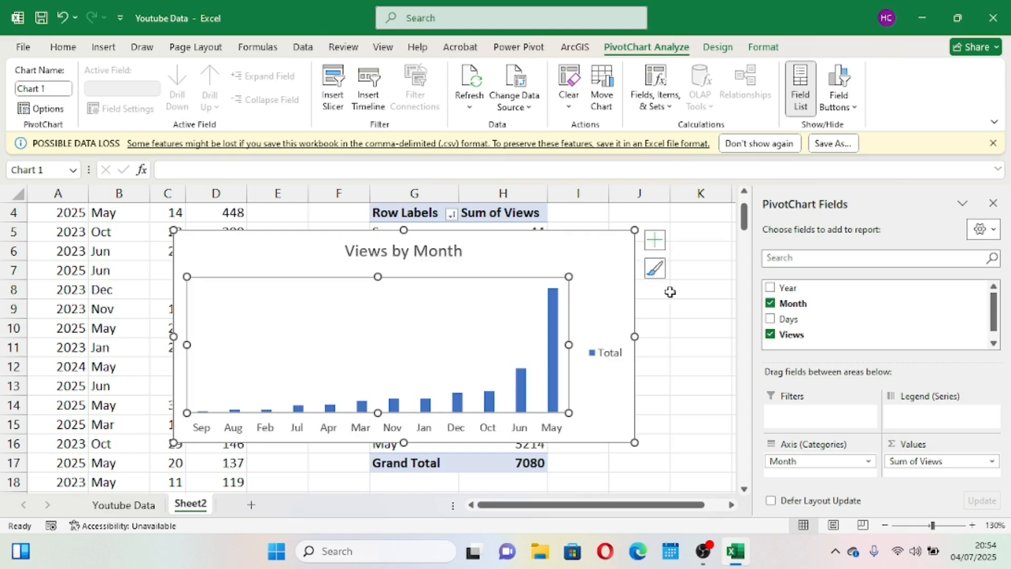
- Add a data table and data labels to the Views by Month PivotChart
click(658, 248)
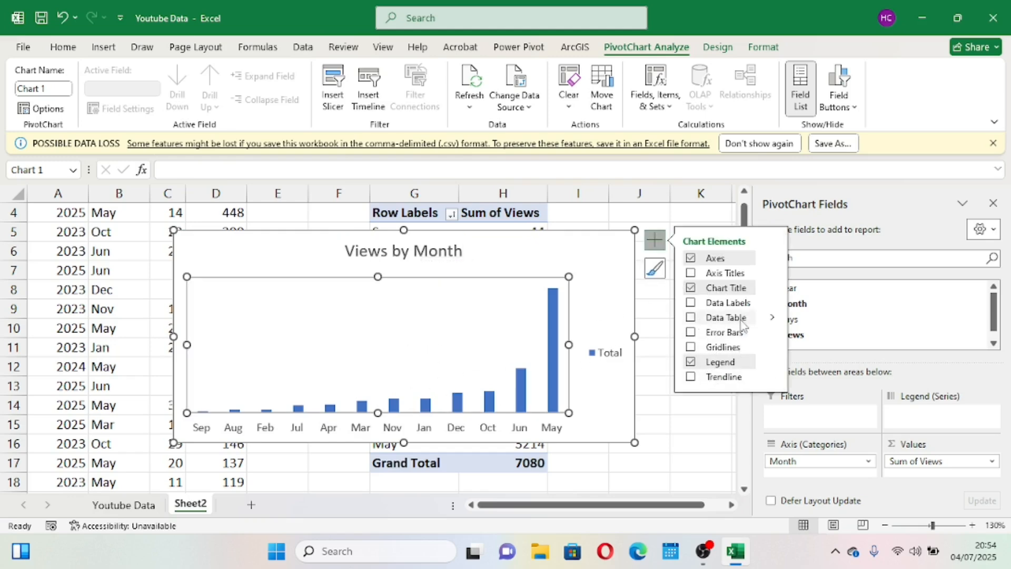
click(691, 318)
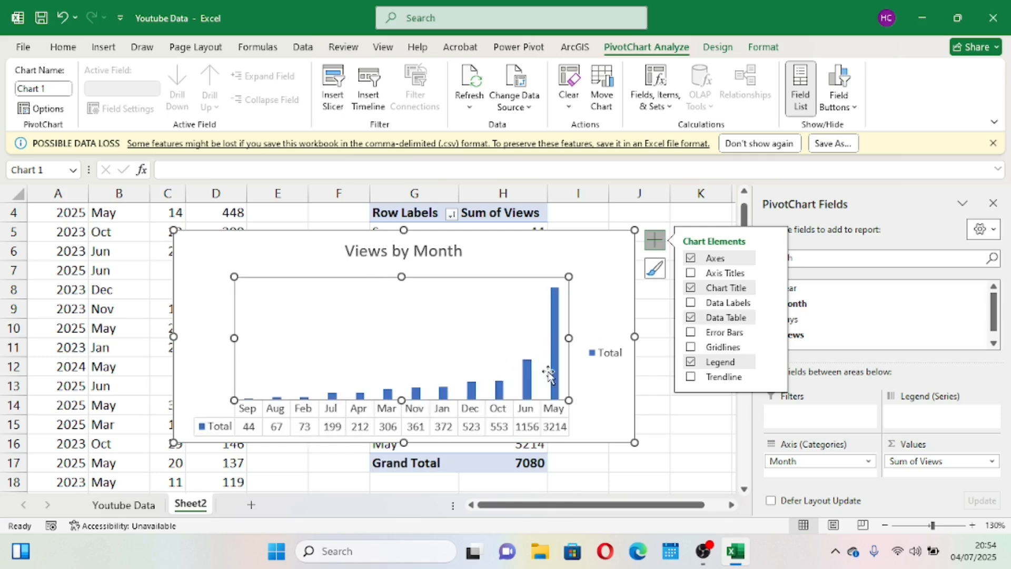
click(555, 328)
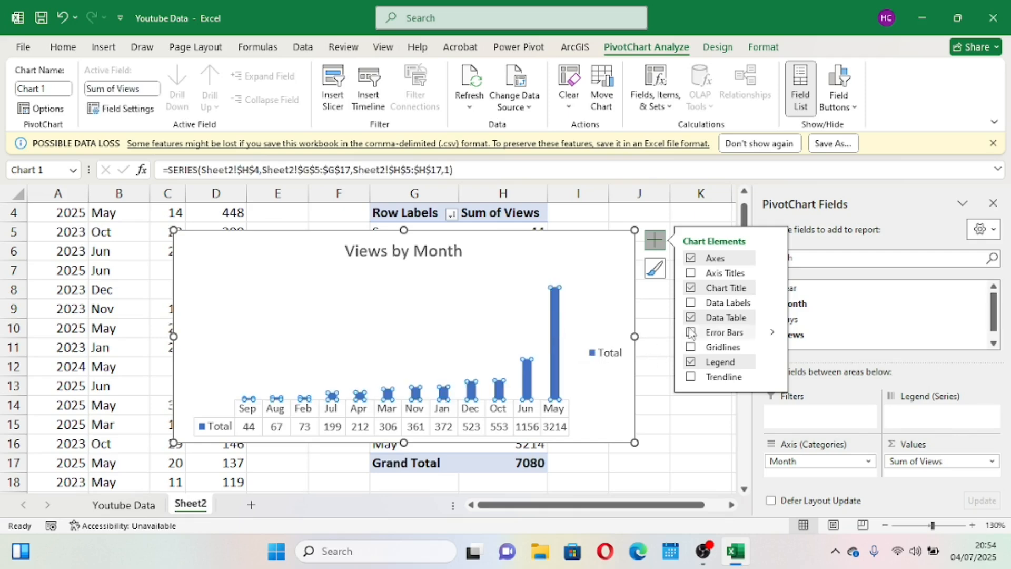
click(692, 303)
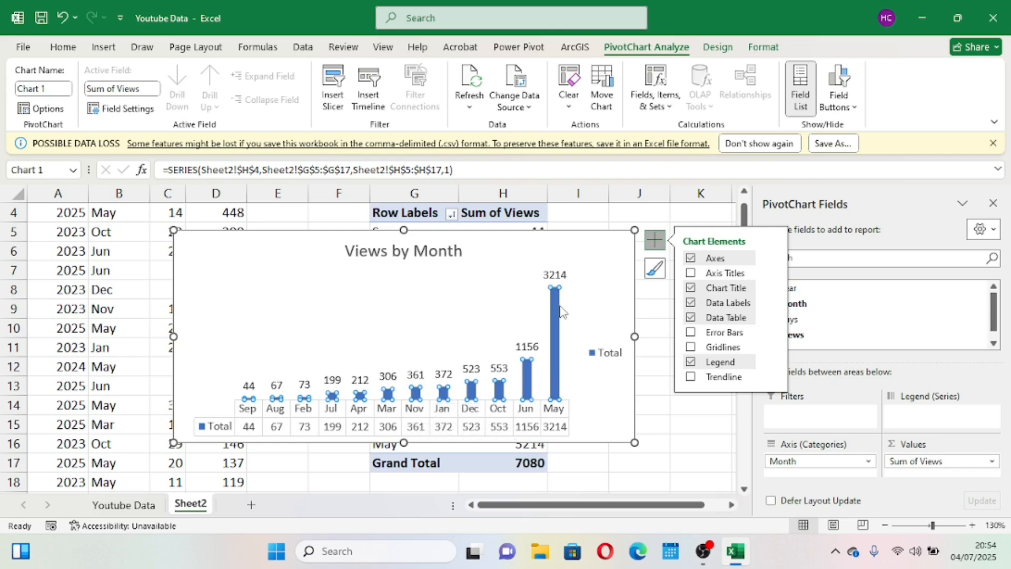
click(485, 300)
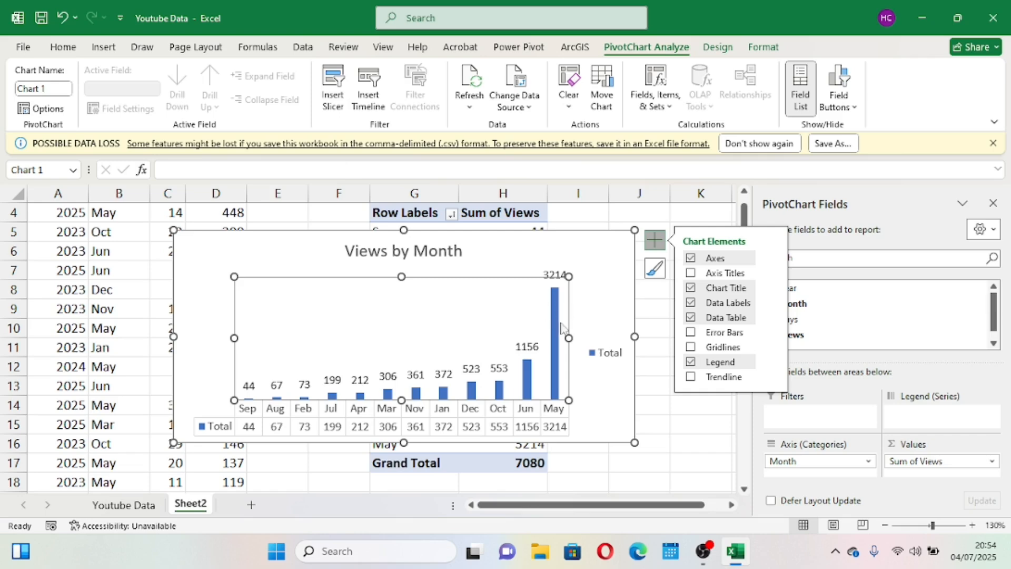
click(604, 264)
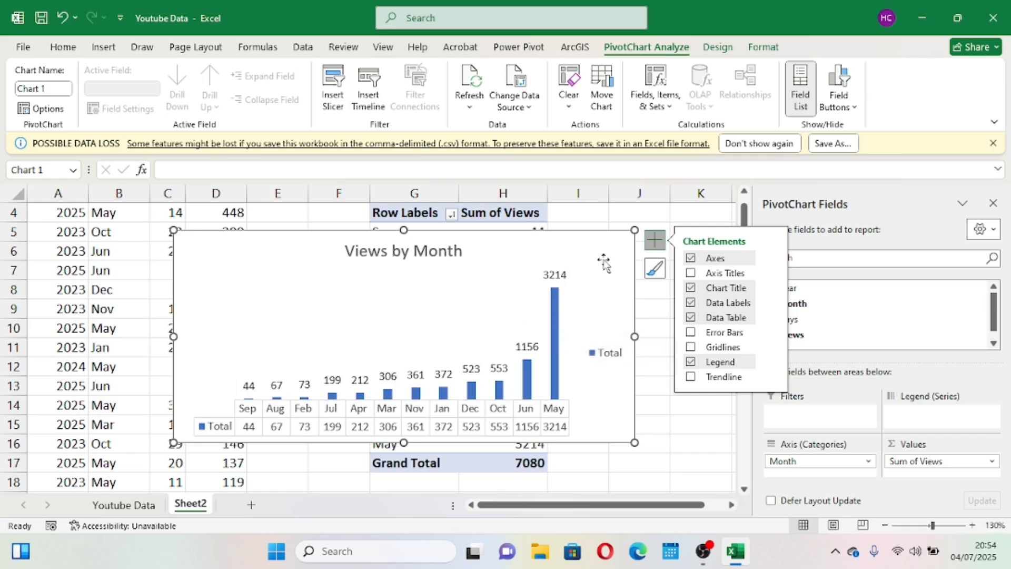
scroll(456, 319, down, 1)
scroll(457, 319, up, 1)
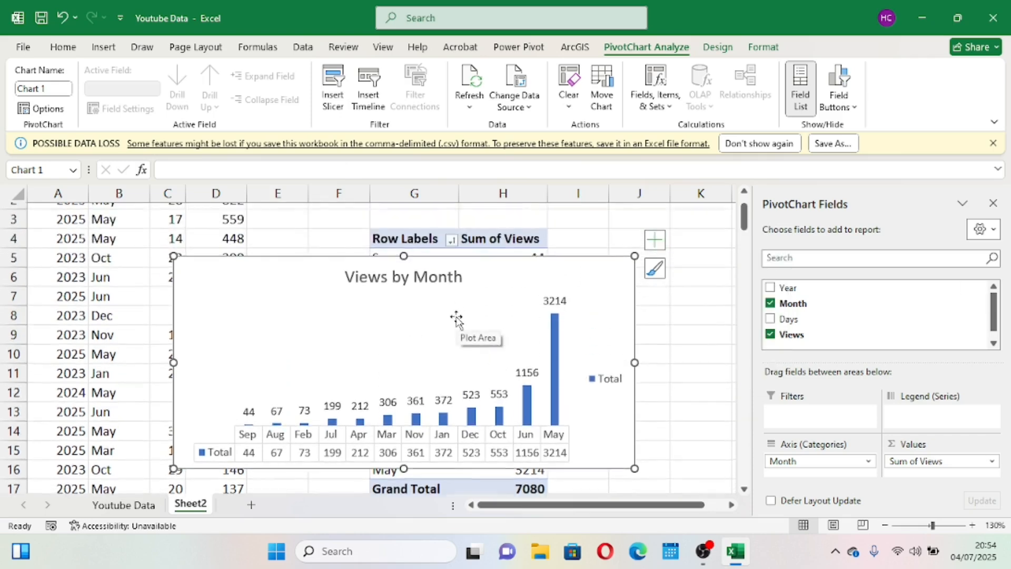
scroll(456, 319, down, 1)
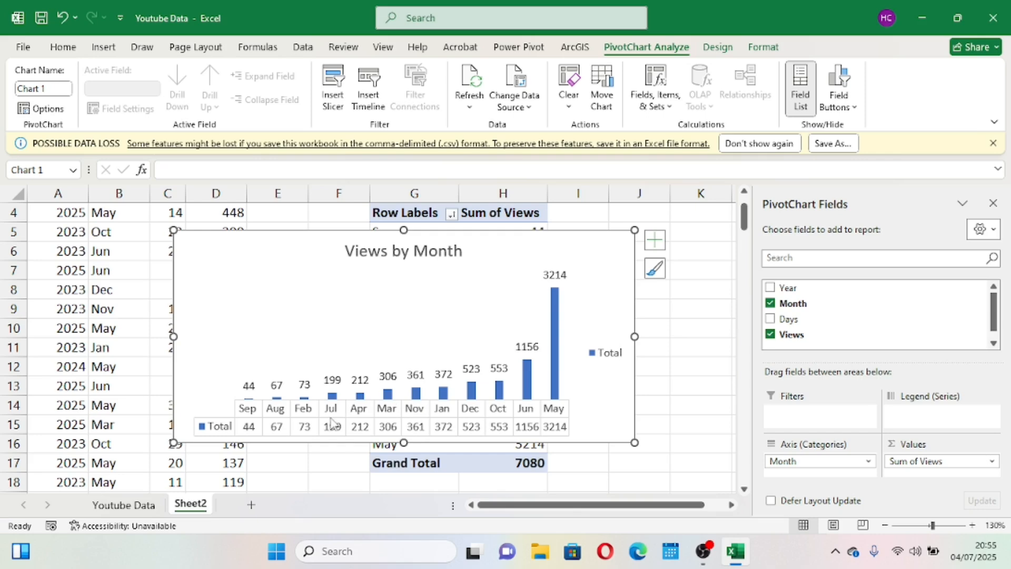
- Remove the data table from the PivotChart
click(655, 240)
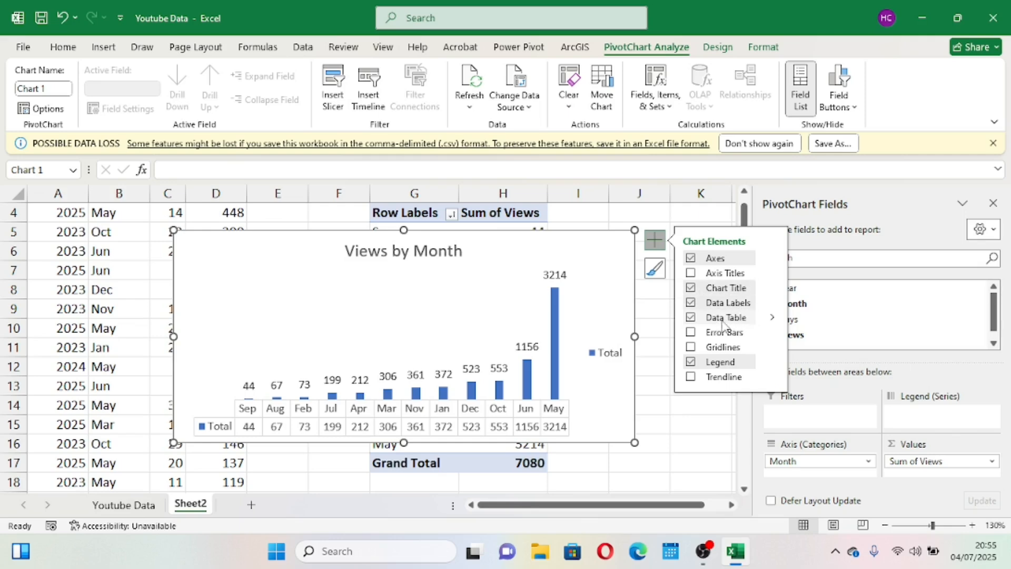
click(691, 318)
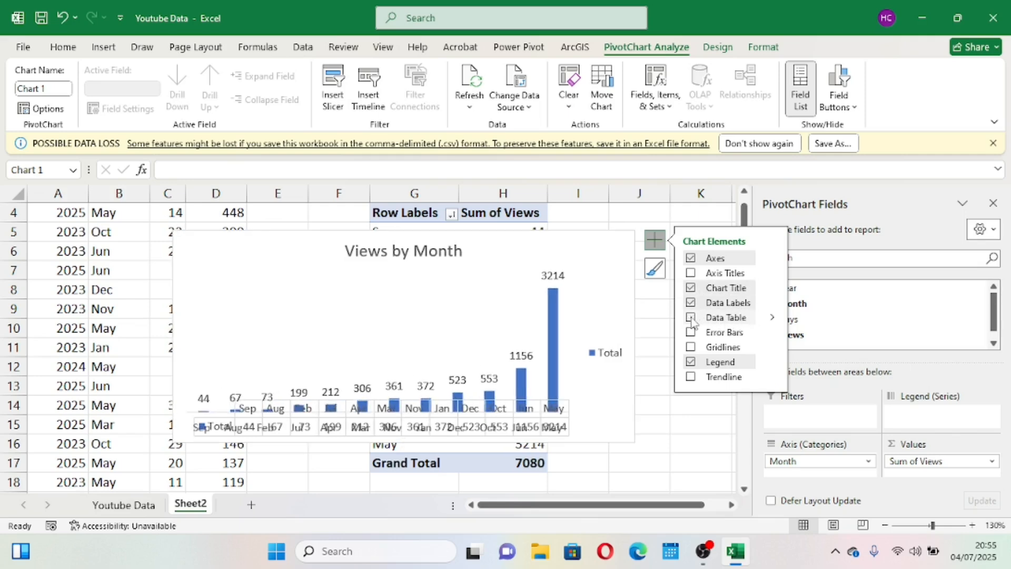
right_click(479, 320)
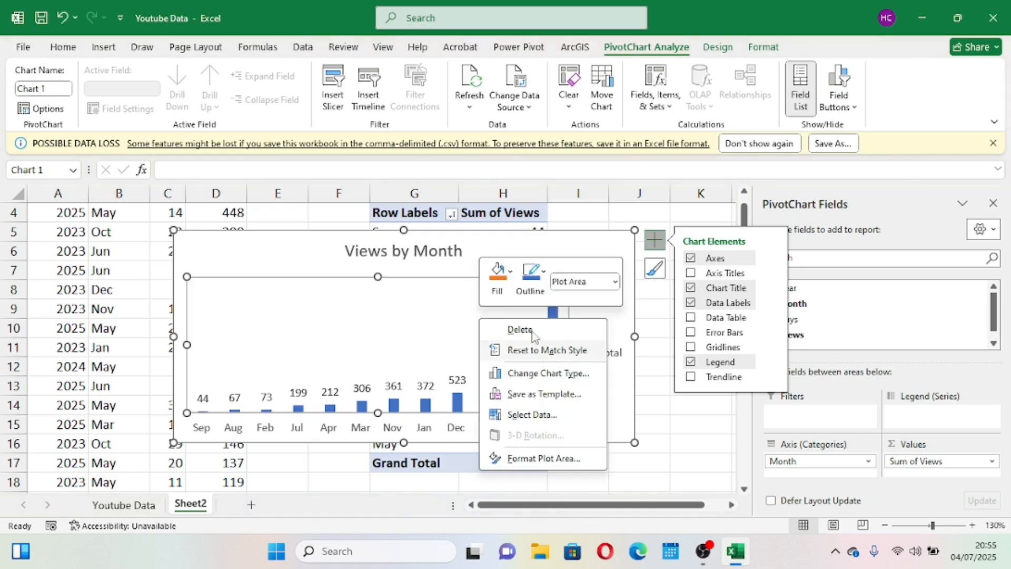
click(403, 318)
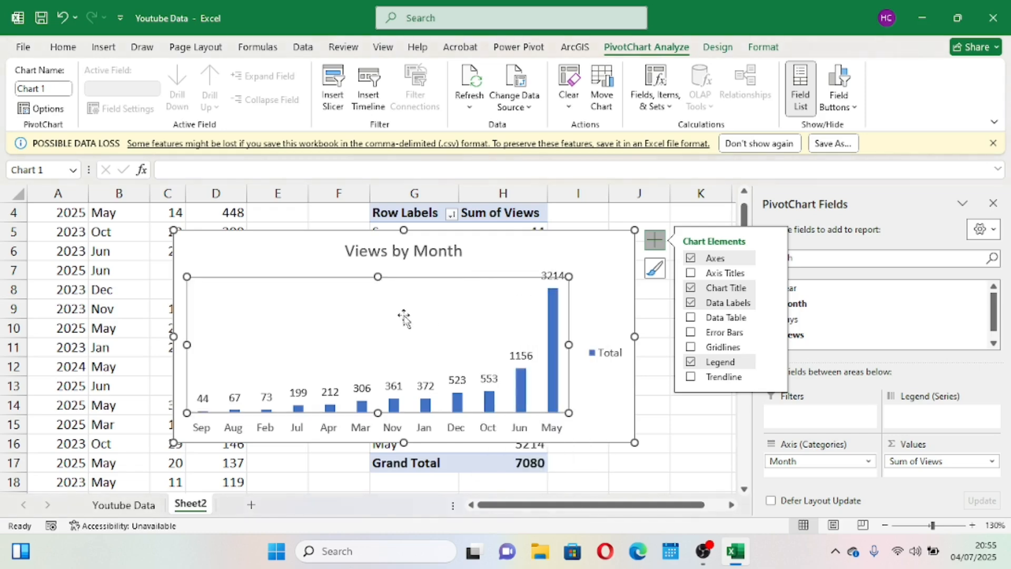
- Copy the whole PivotChart and paste it into a new worksheet, Sheet3, at around cell F6
right_click(583, 259)
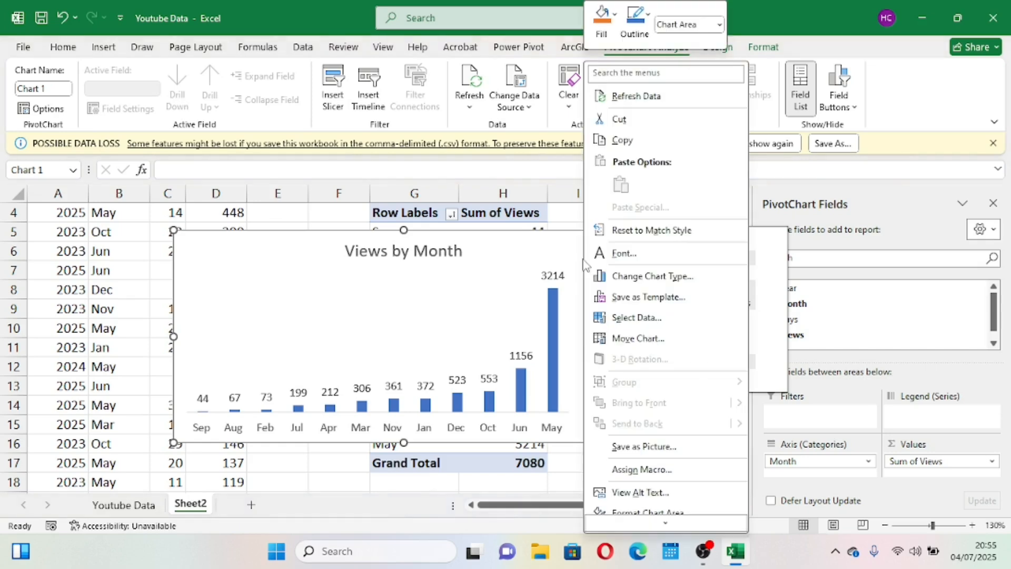
click(626, 141)
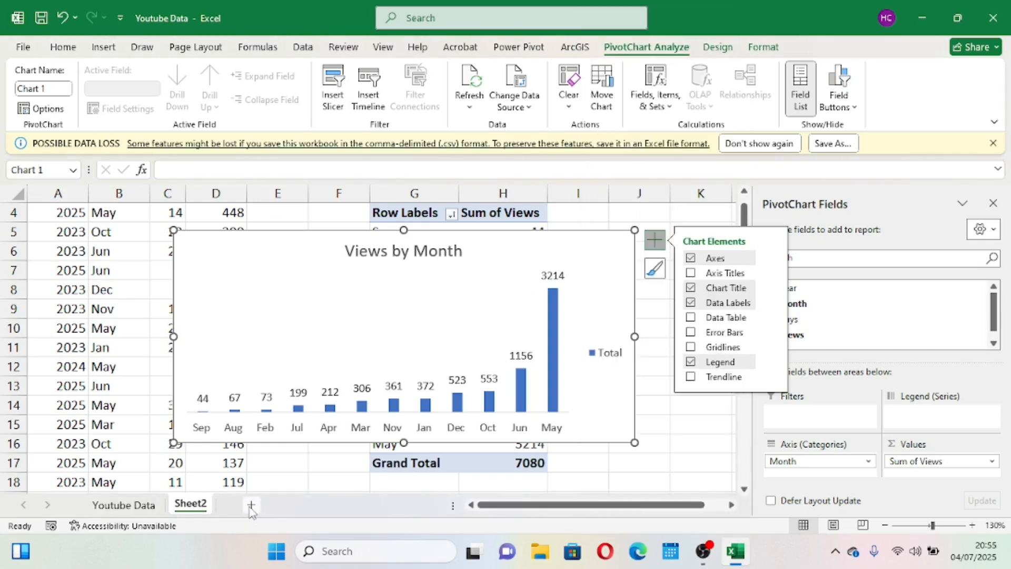
click(251, 505)
click(279, 277)
key(ctrl+v)
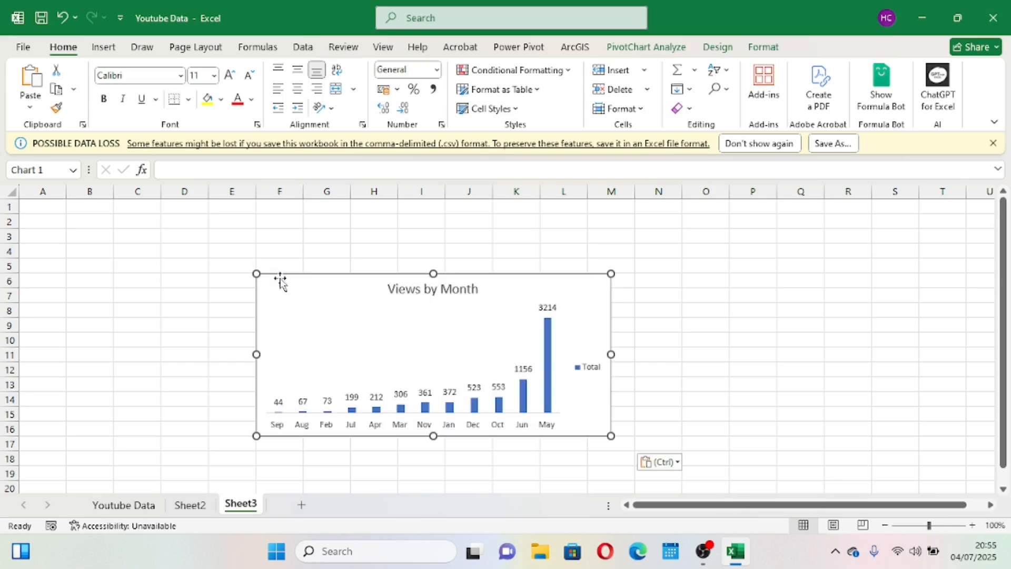
click(458, 329)
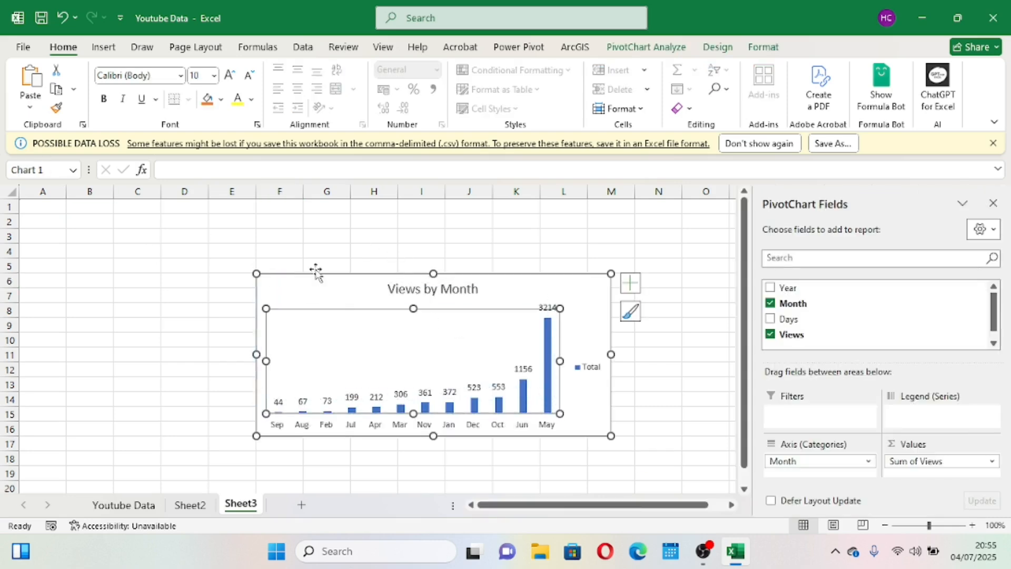
drag(316, 270, 316, 269)
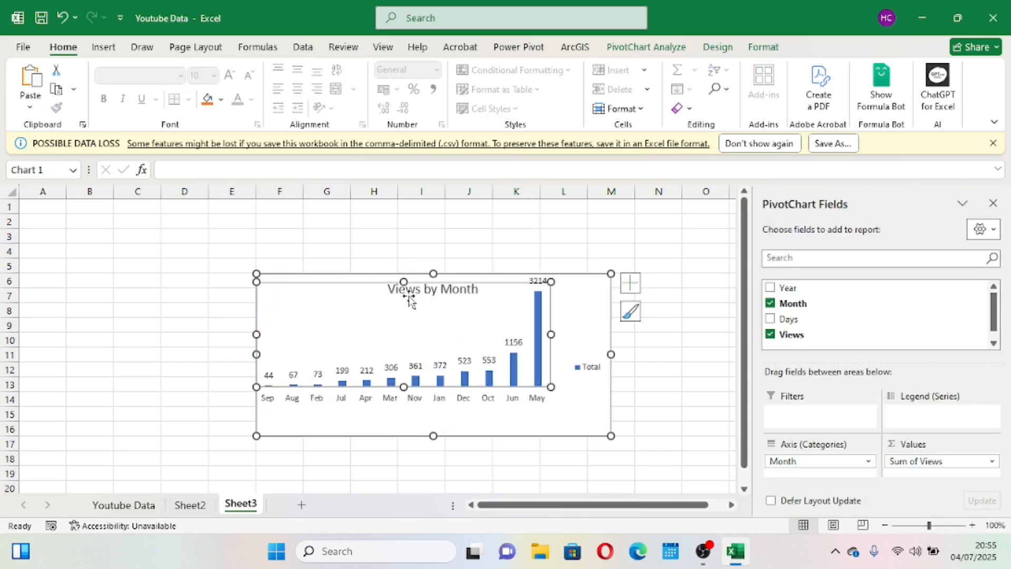
click(63, 16)
- Reposition and widen the pasted chart on Sheet3 to cover about B3:J13, and delete its legend
drag(354, 291, 177, 246)
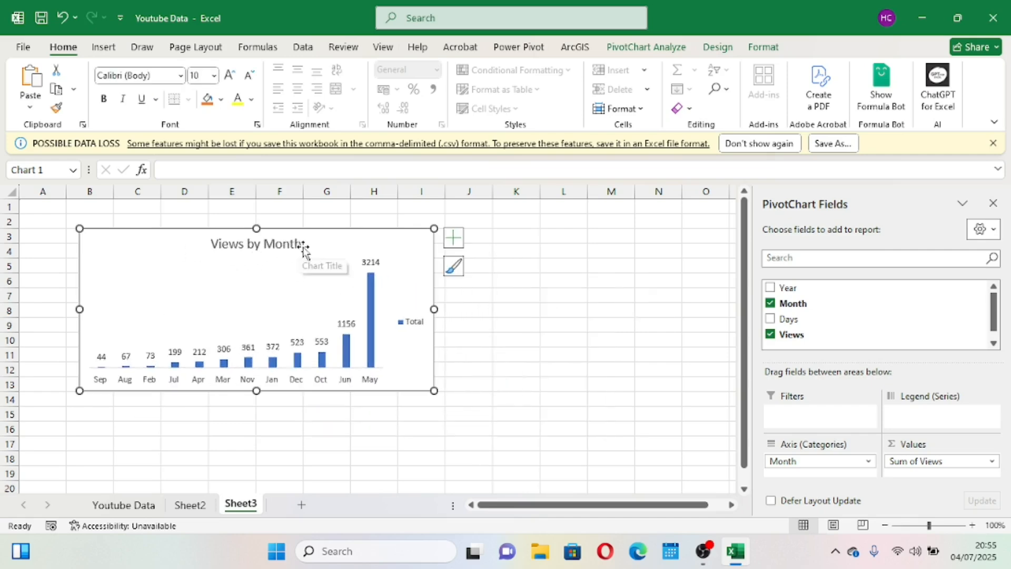
drag(431, 390, 473, 390)
click(458, 324)
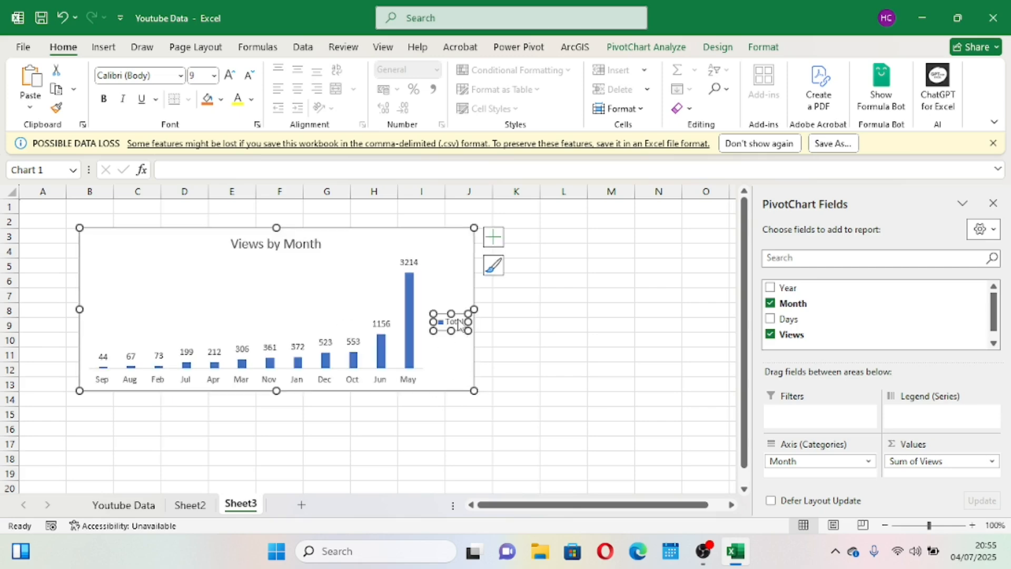
key(Delete)
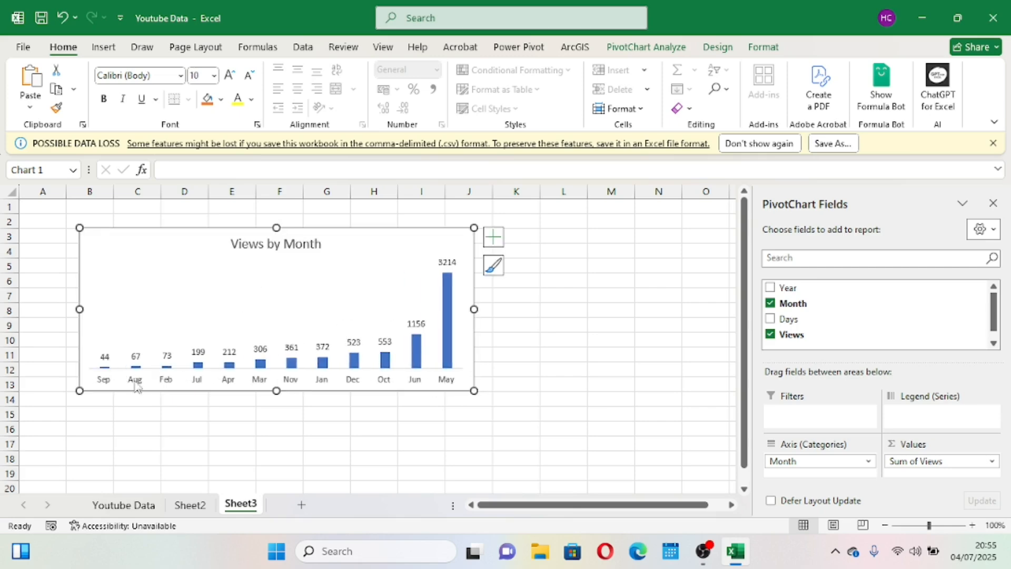
mouse_move(446, 324)
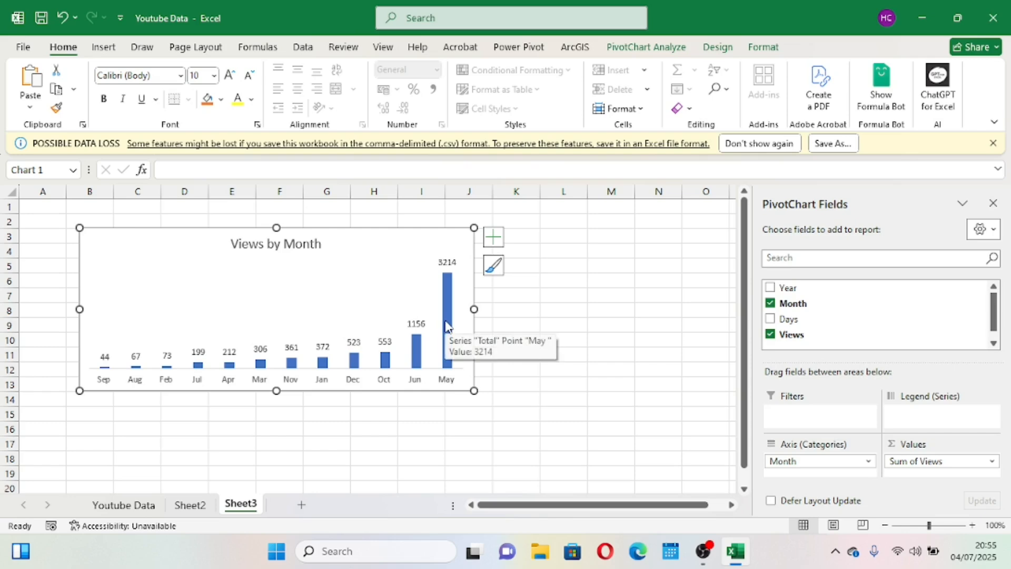